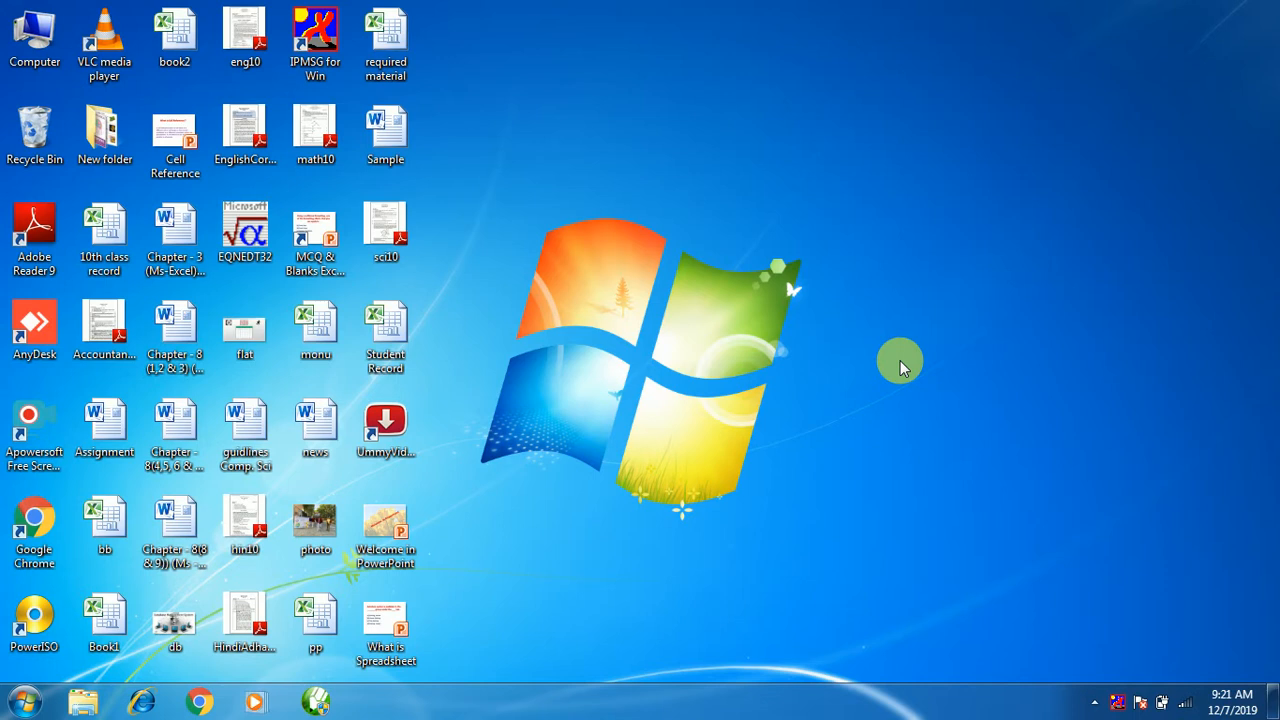
- Launch Microsoft Access 2010 and close the Office Activation Wizard
{"action": "left_click", "coordinate": [20, 700]}
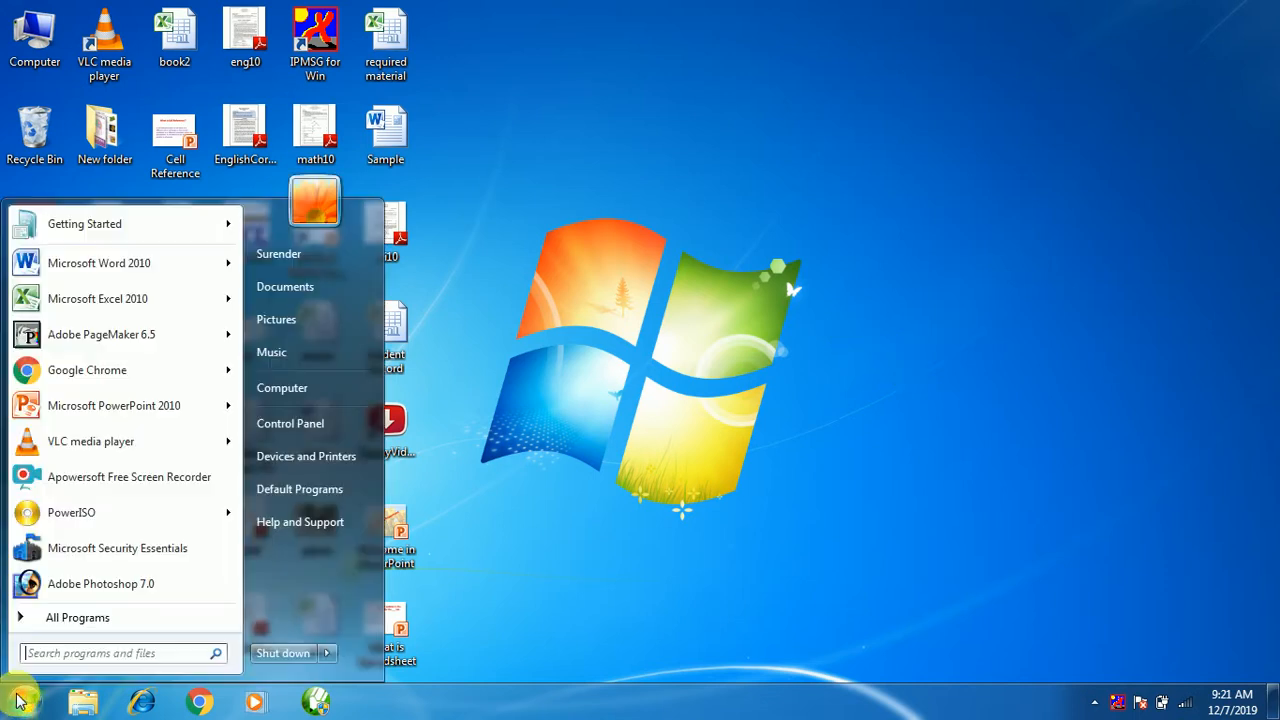
{"action": "left_click", "coordinate": [75, 619]}
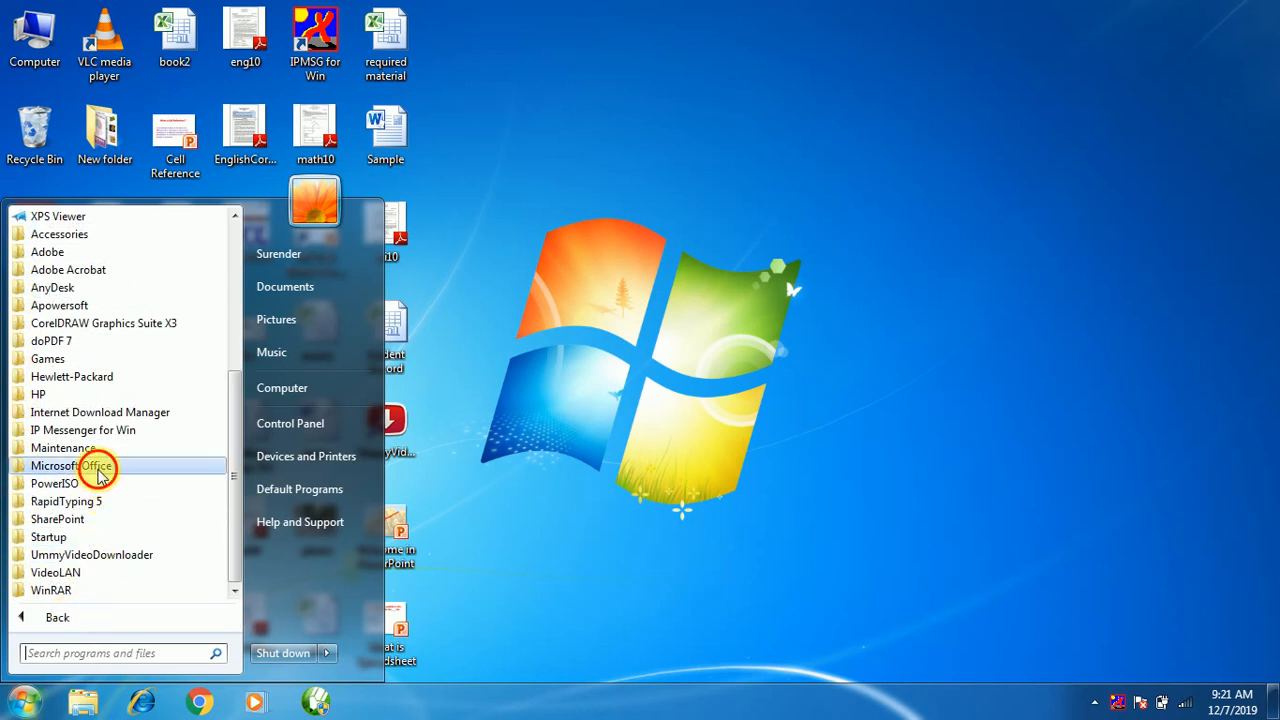
{"action": "left_click", "coordinate": [97, 467]}
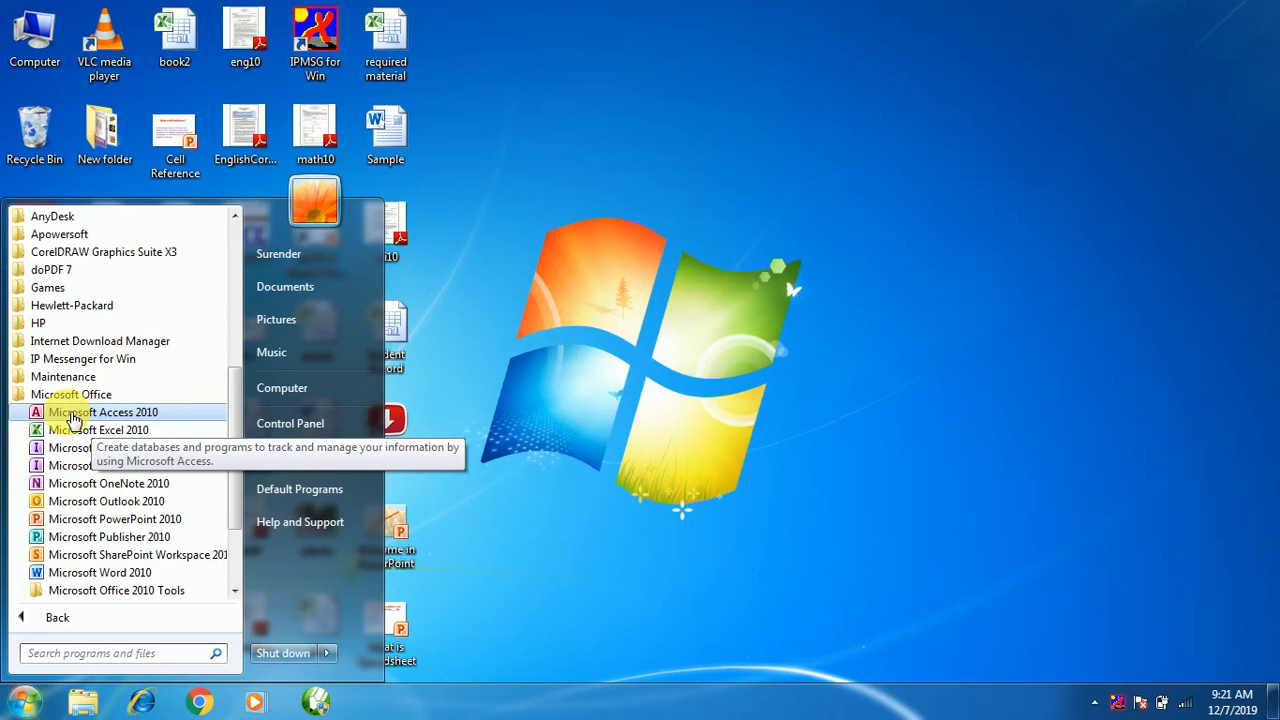
{"action": "left_click", "coordinate": [73, 418]}
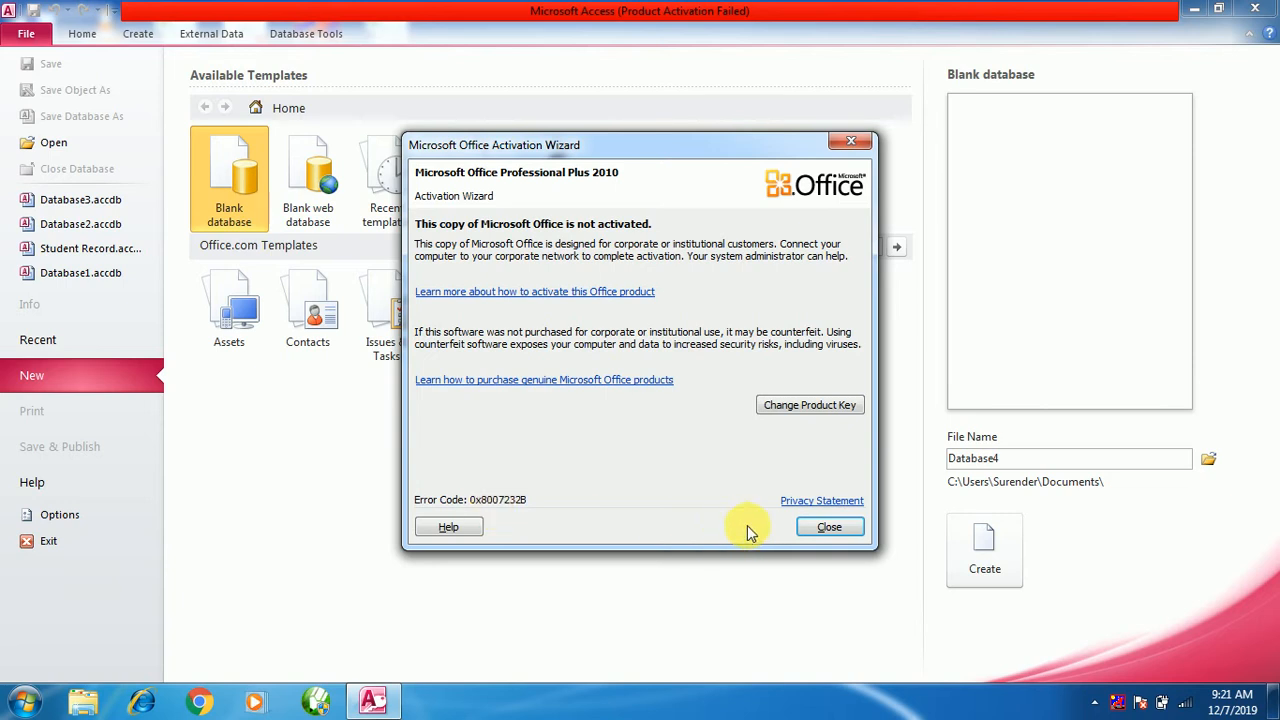
{"action": "left_click", "coordinate": [818, 528]}
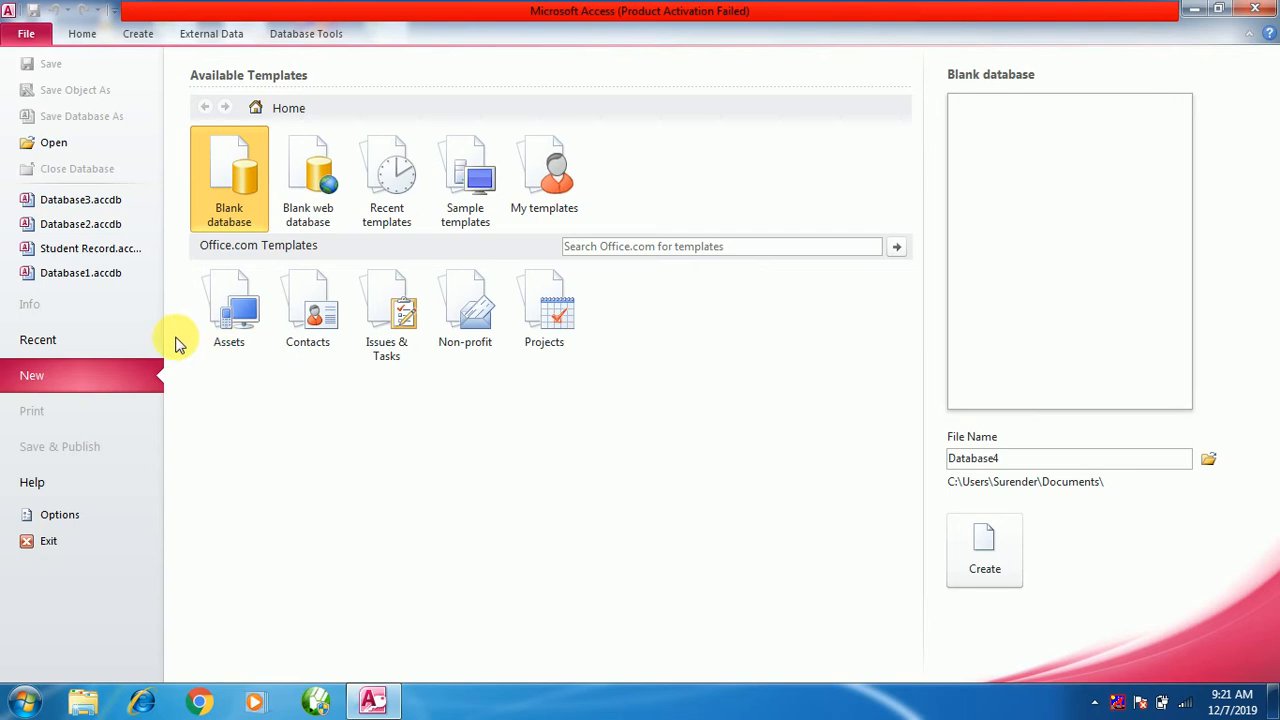
- Open the recent Student Record database and select its std table
{"action": "left_click", "coordinate": [86, 233]}
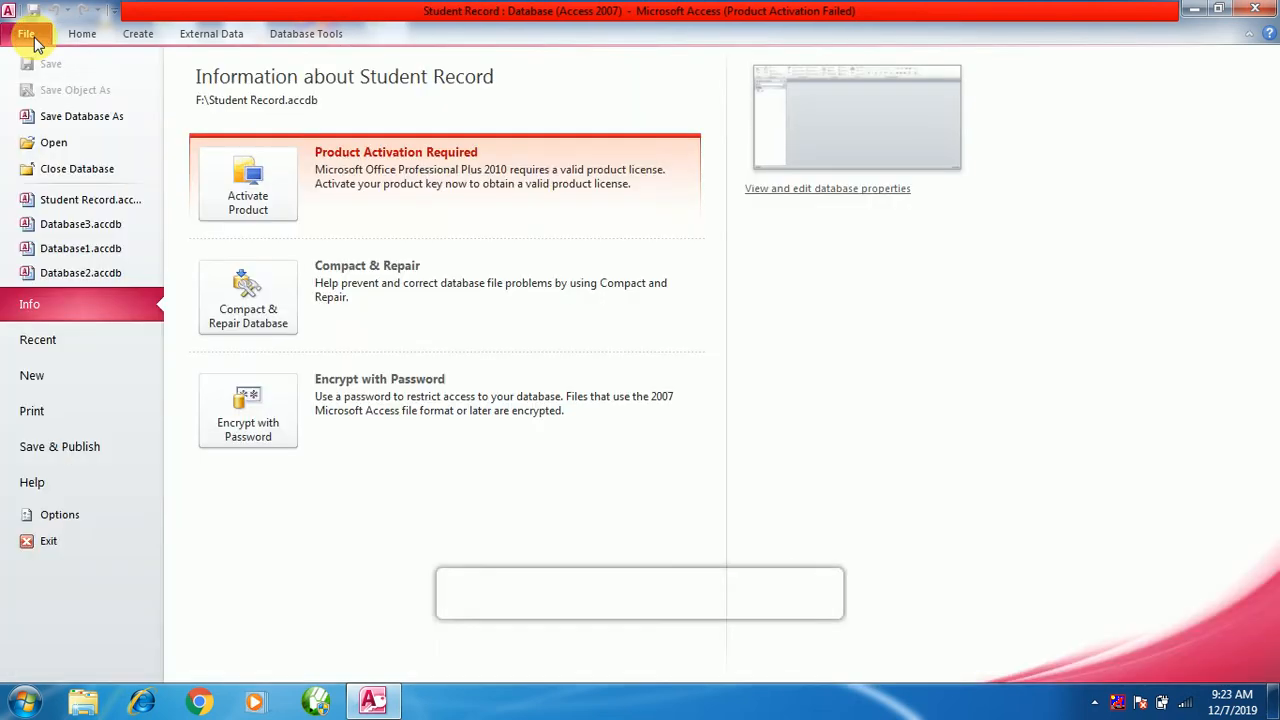
{"action": "left_click", "coordinate": [65, 203]}
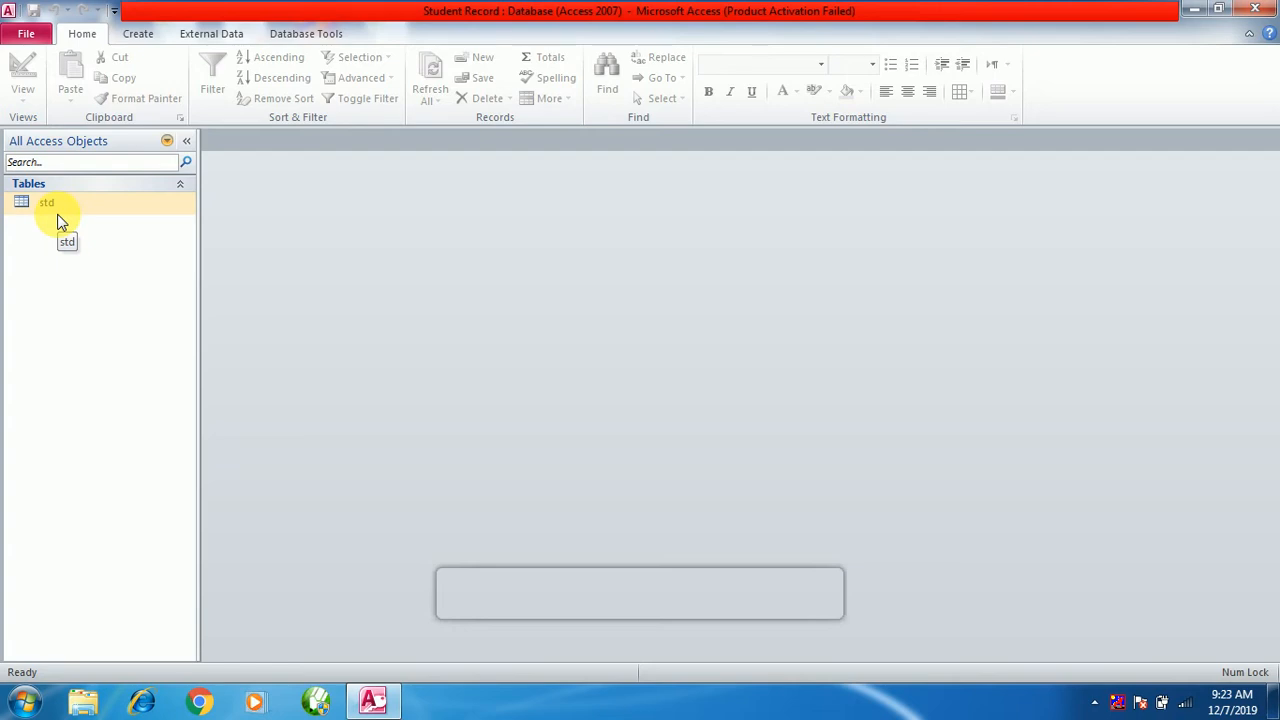
{"action": "left_click", "coordinate": [45, 212]}
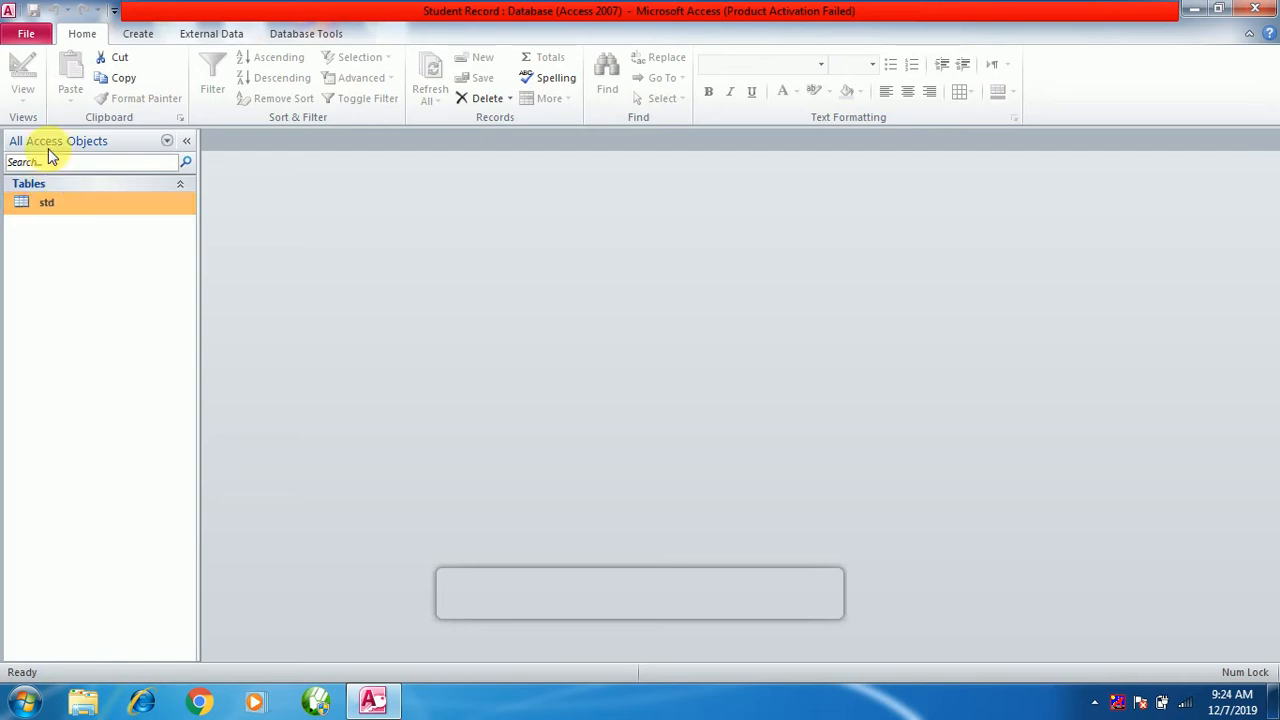
- Create a new table in Design view and add a Roll field with the Number data type
{"action": "left_click", "coordinate": [144, 32]}
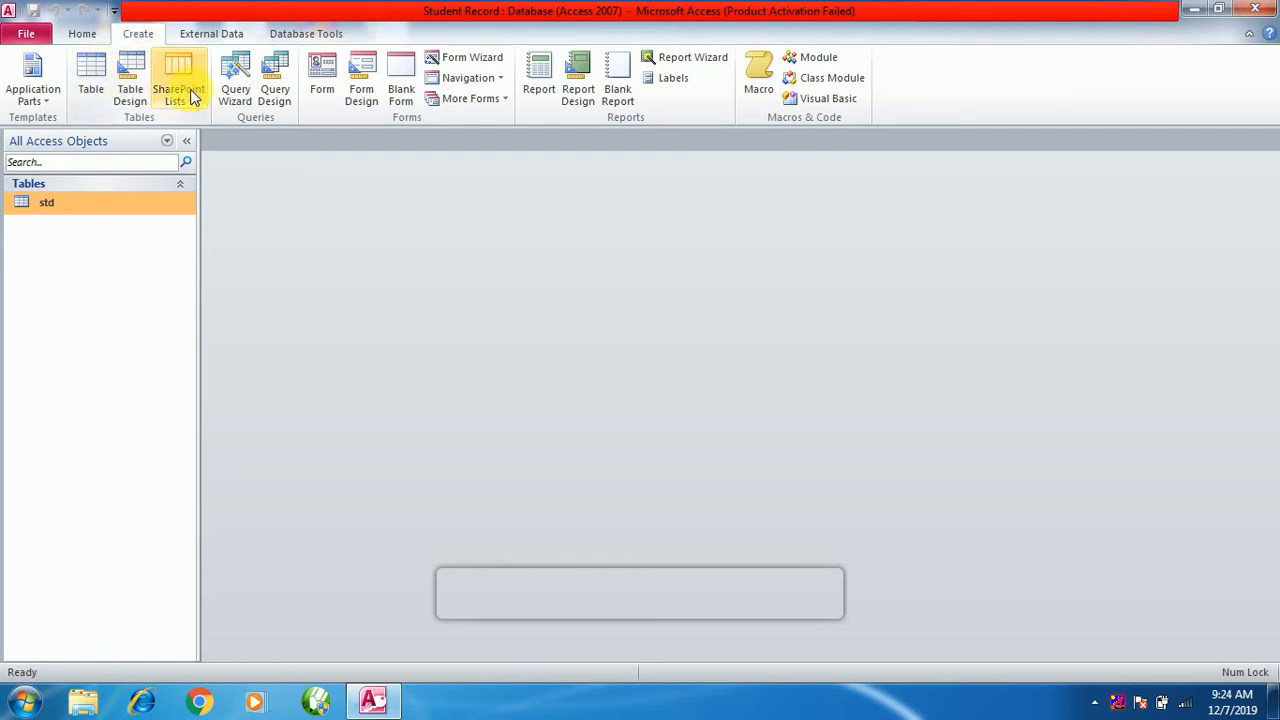
{"action": "left_click", "coordinate": [133, 82]}
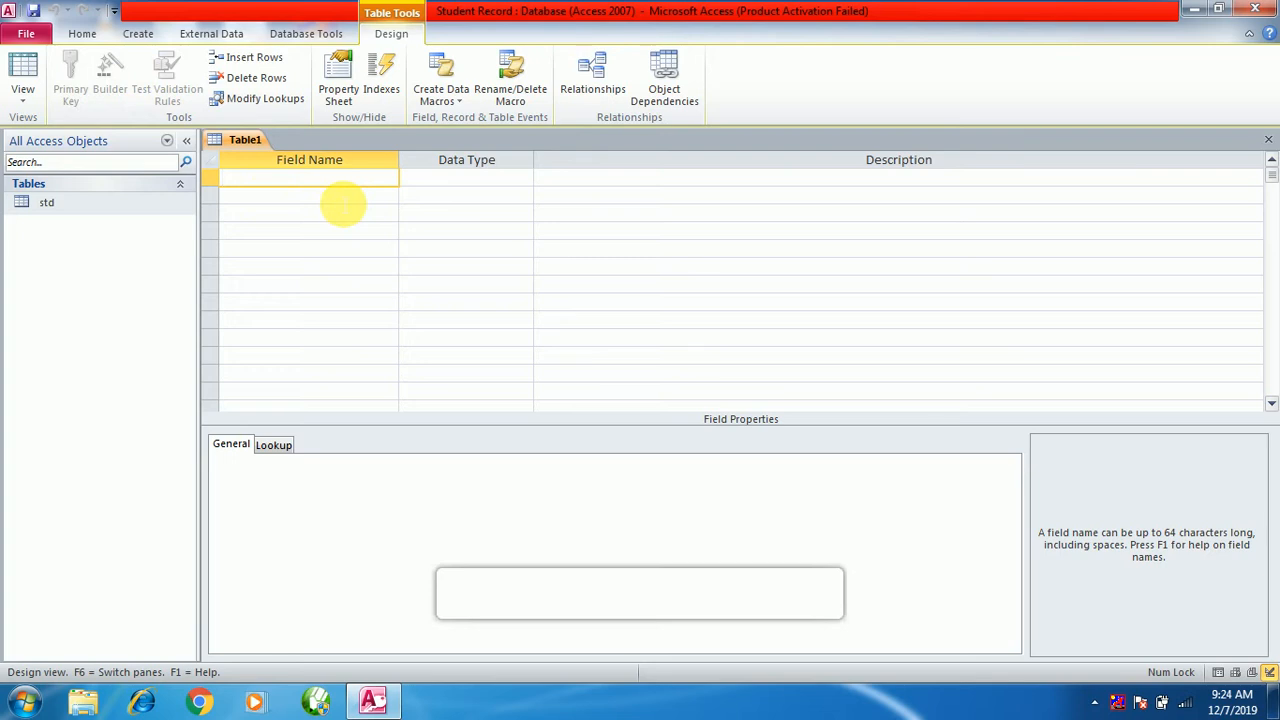
{"action": "type", "text": "Roll"}
{"action": "key", "text": "Tab"}
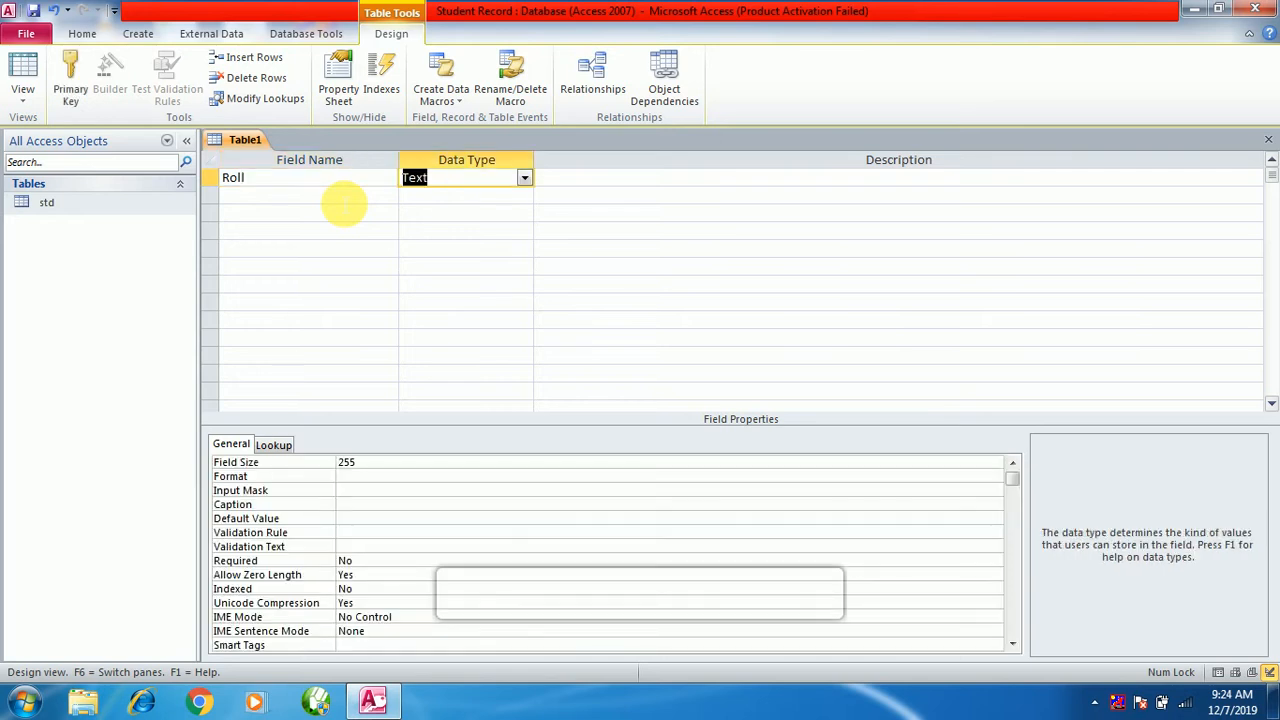
{"action": "type", "text": "number"}
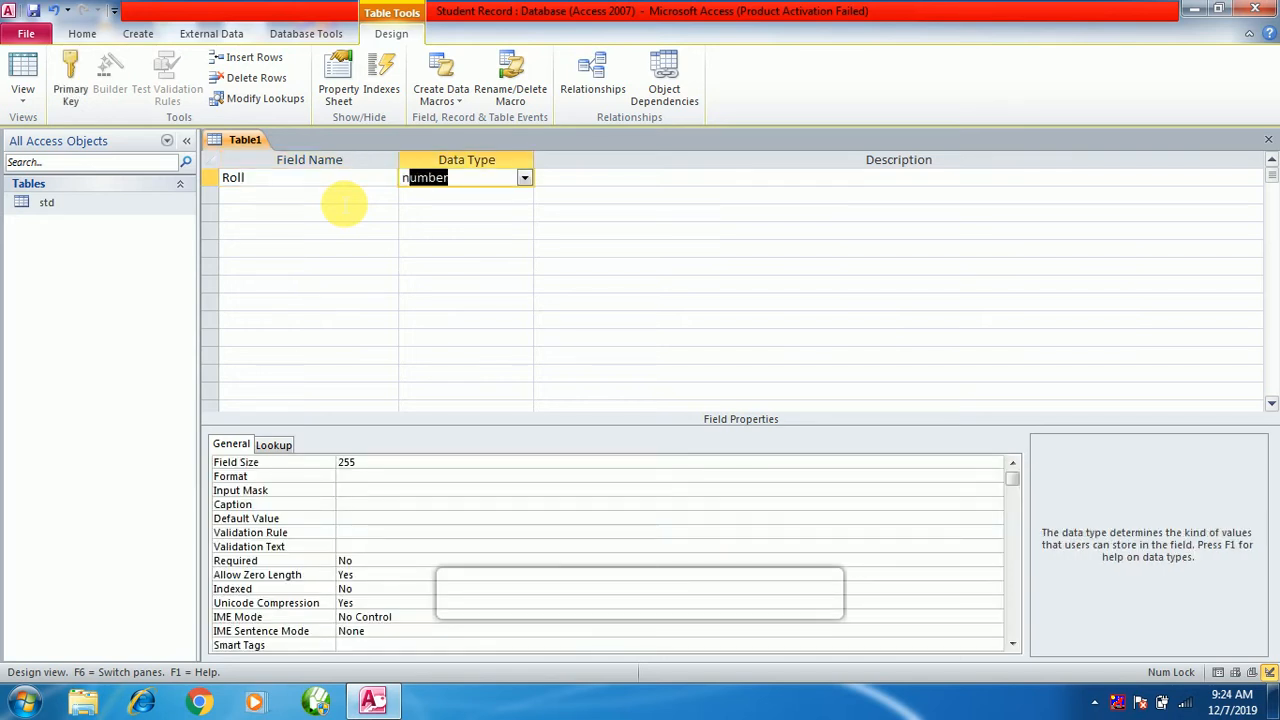
{"action": "left_click", "coordinate": [344, 200]}
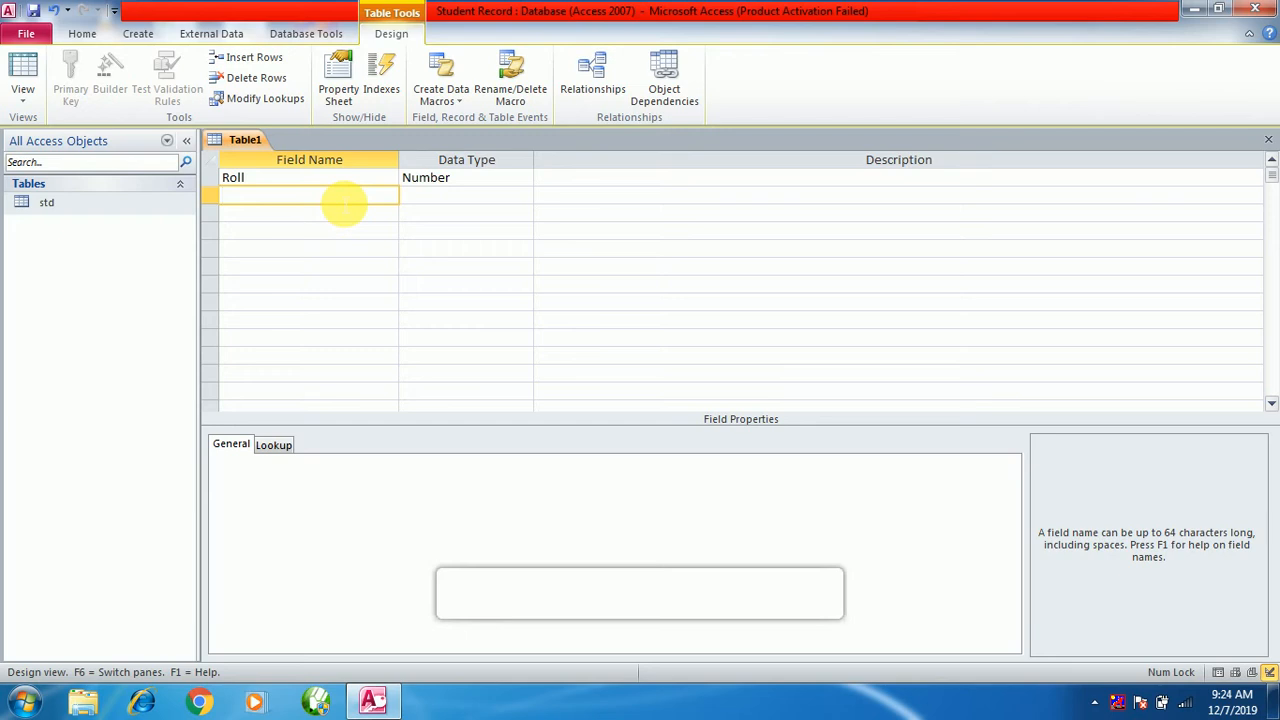
- Add a second field named SName with the Text data type
{"action": "type", "text": "SNam,e"}
{"action": "key", "text": "BackSpace"}
{"action": "key", "text": "BackSpace"}
{"action": "type", "text": "e"}
{"action": "key", "text": "Tab"}
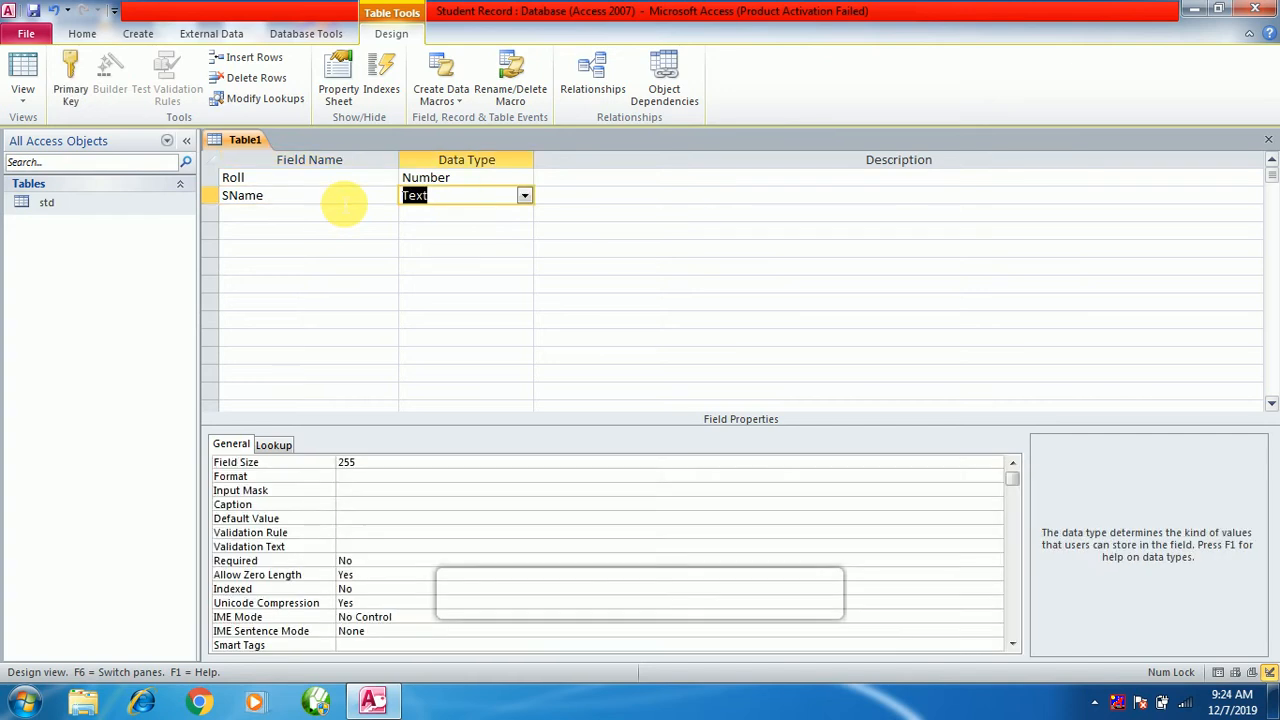
{"action": "key", "text": "Down"}
{"action": "key", "text": "Left"}
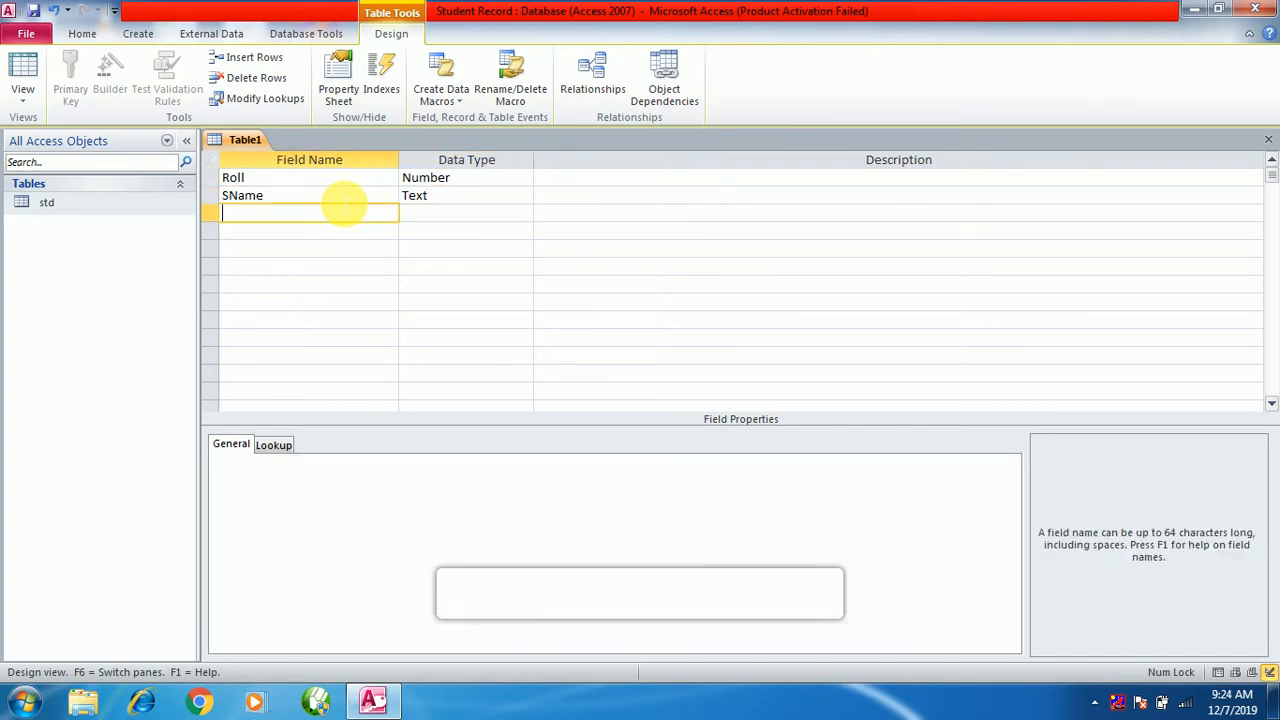
- Add a field named English below SName with the Number data type
{"action": "type", "text": "English"}
{"action": "key", "text": "Tab"}
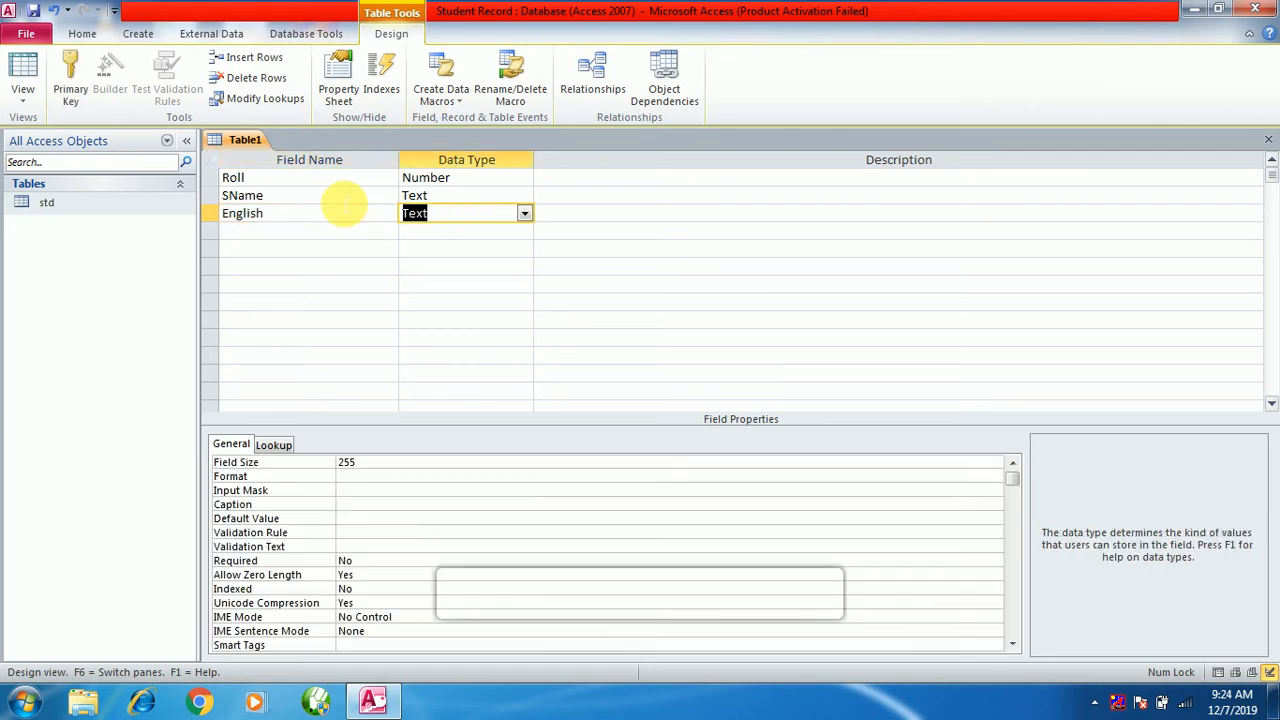
{"action": "type", "text": "n"}
{"action": "left_click", "coordinate": [320, 236]}
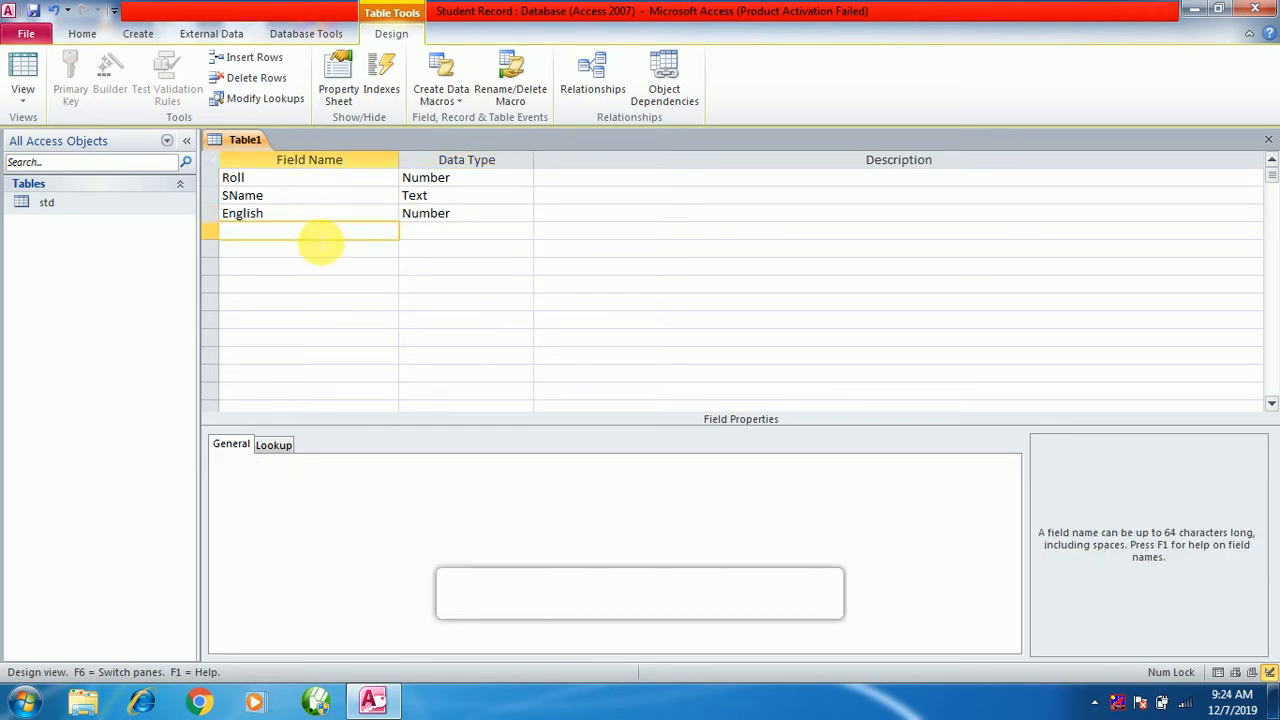
- Add a field named Hindi below English with the Number data type
{"action": "type", "text": "Hindi"}
{"action": "left_click", "coordinate": [470, 238]}
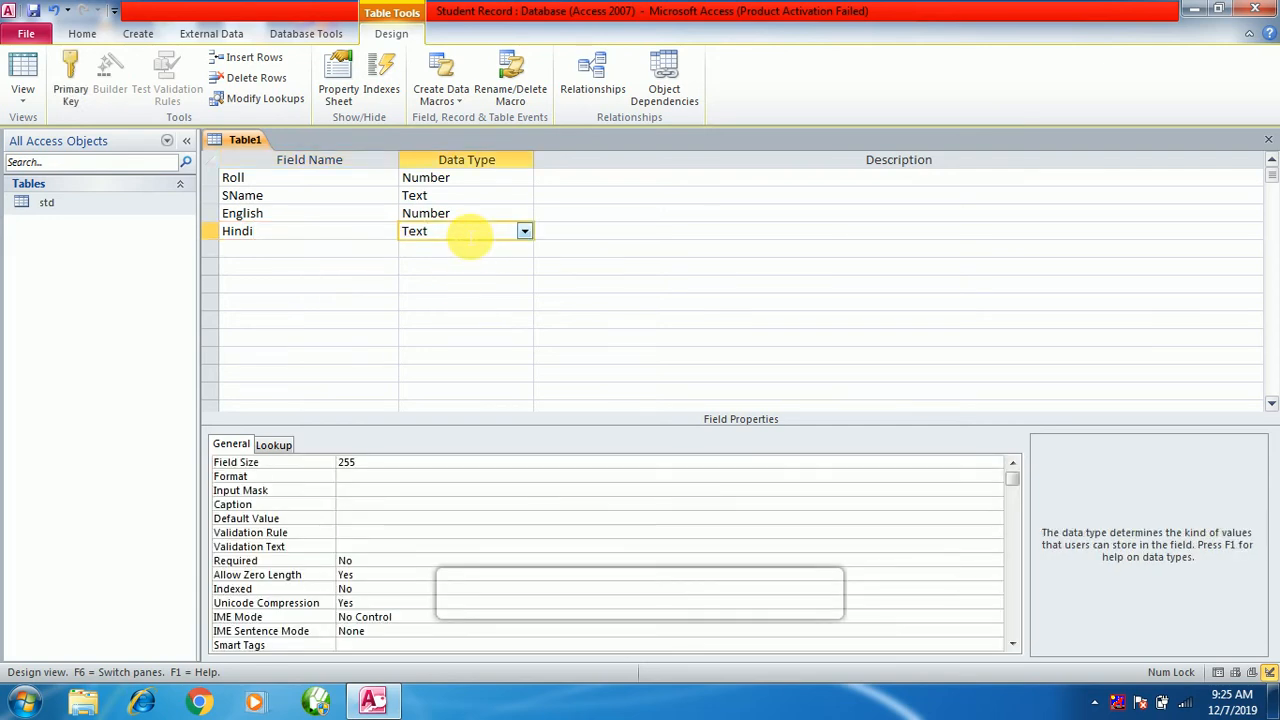
{"action": "double_click", "coordinate": [428, 234]}
{"action": "type", "text": "N"}
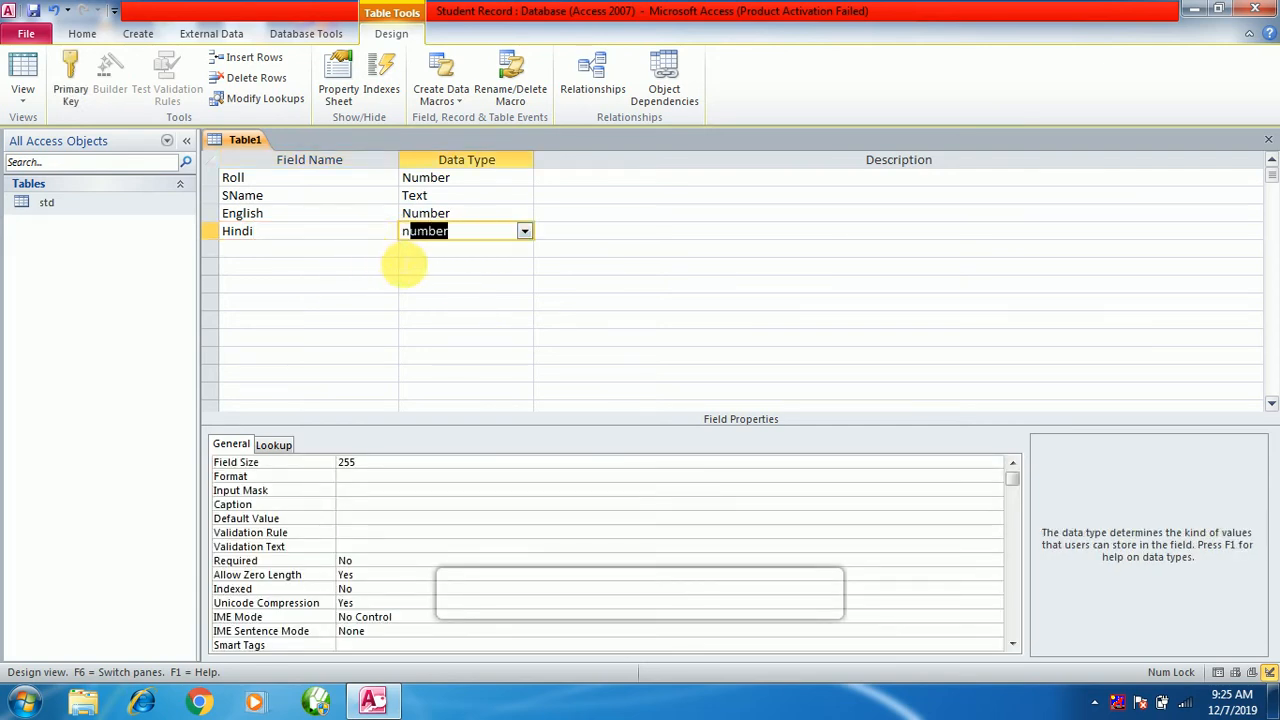
{"action": "left_click", "coordinate": [342, 265]}
{"action": "left_click", "coordinate": [335, 252]}
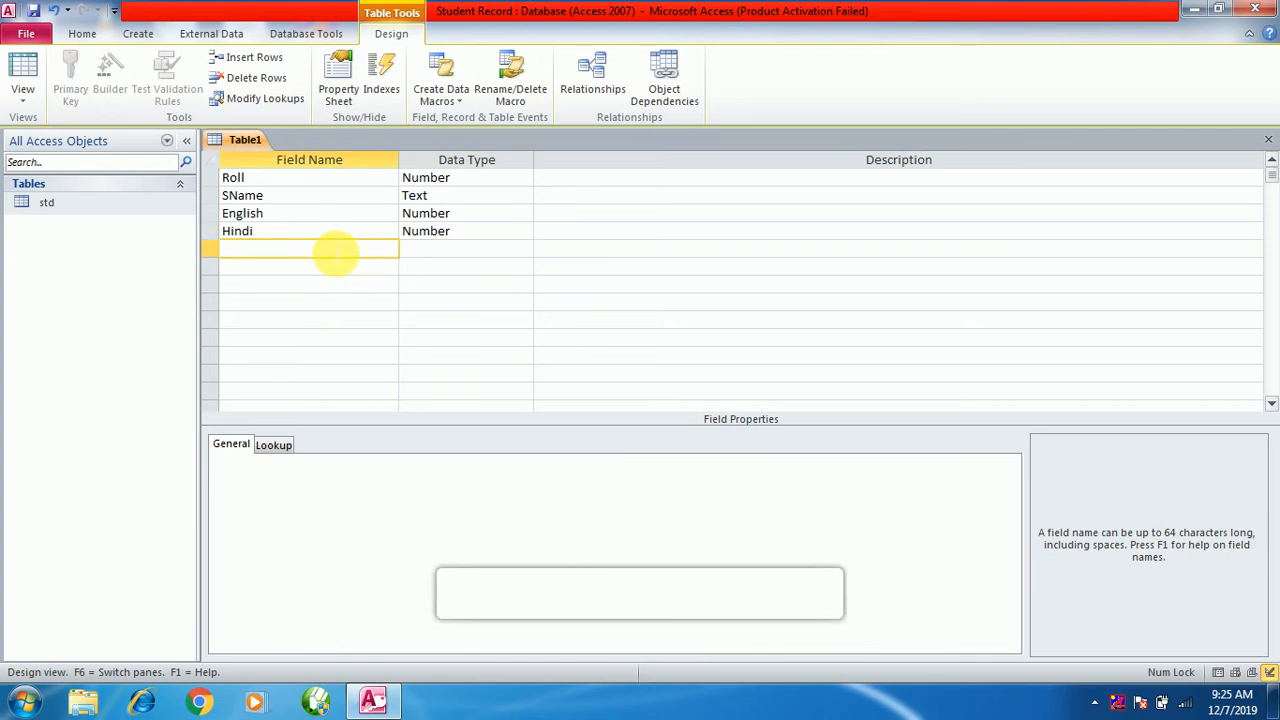
- Add a field named Maths below Hindi with the Number data type
{"action": "type", "text": "Maths"}
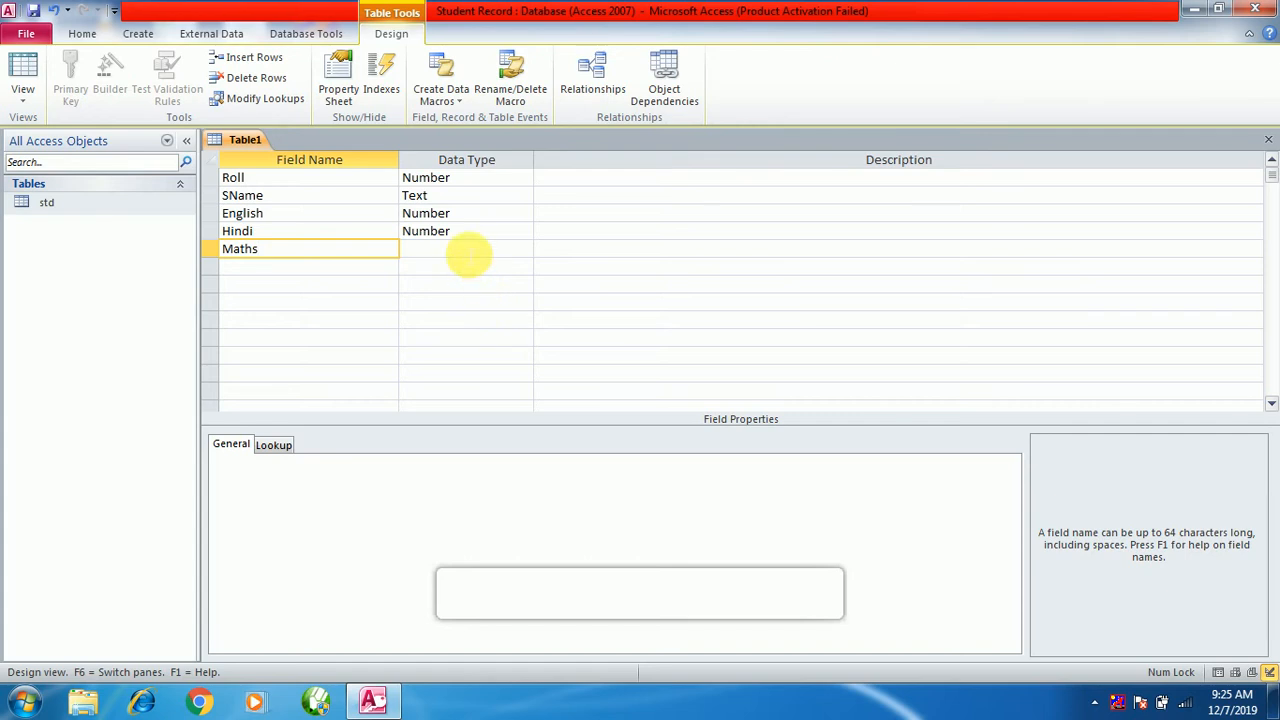
{"action": "left_click", "coordinate": [466, 250]}
{"action": "left_click", "coordinate": [522, 249]}
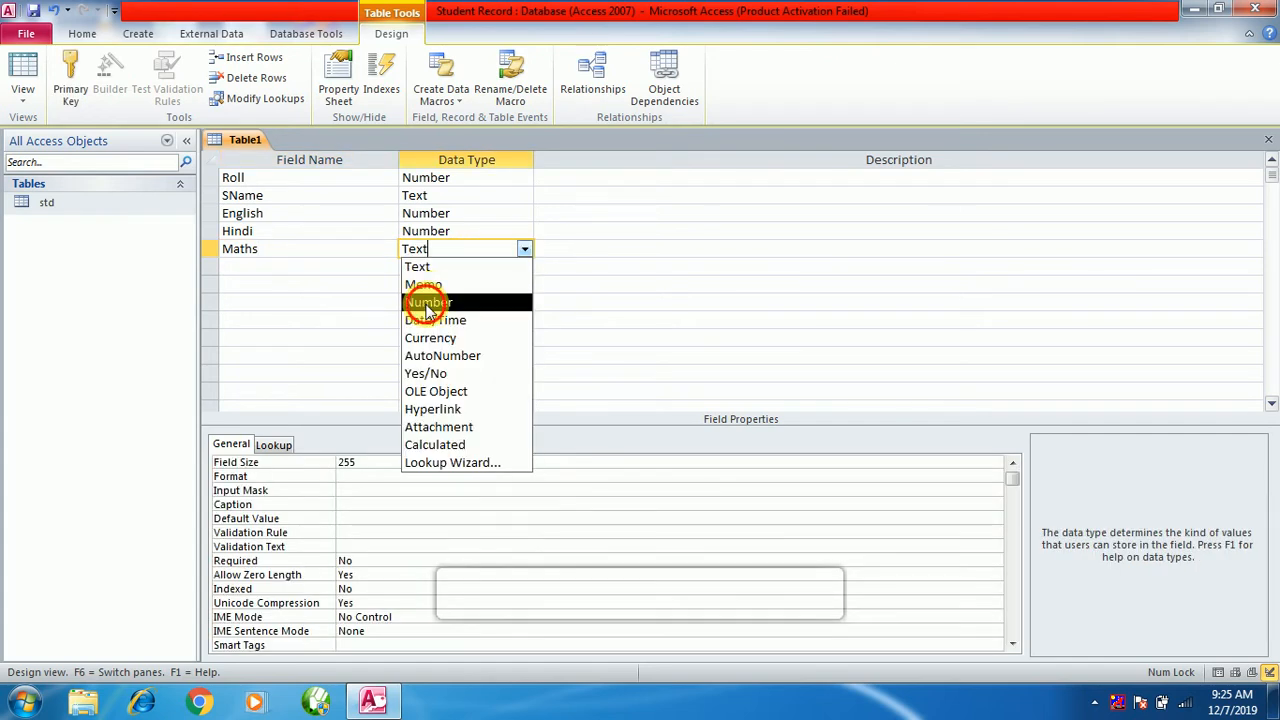
{"action": "left_click", "coordinate": [428, 301]}
{"action": "left_click", "coordinate": [300, 265]}
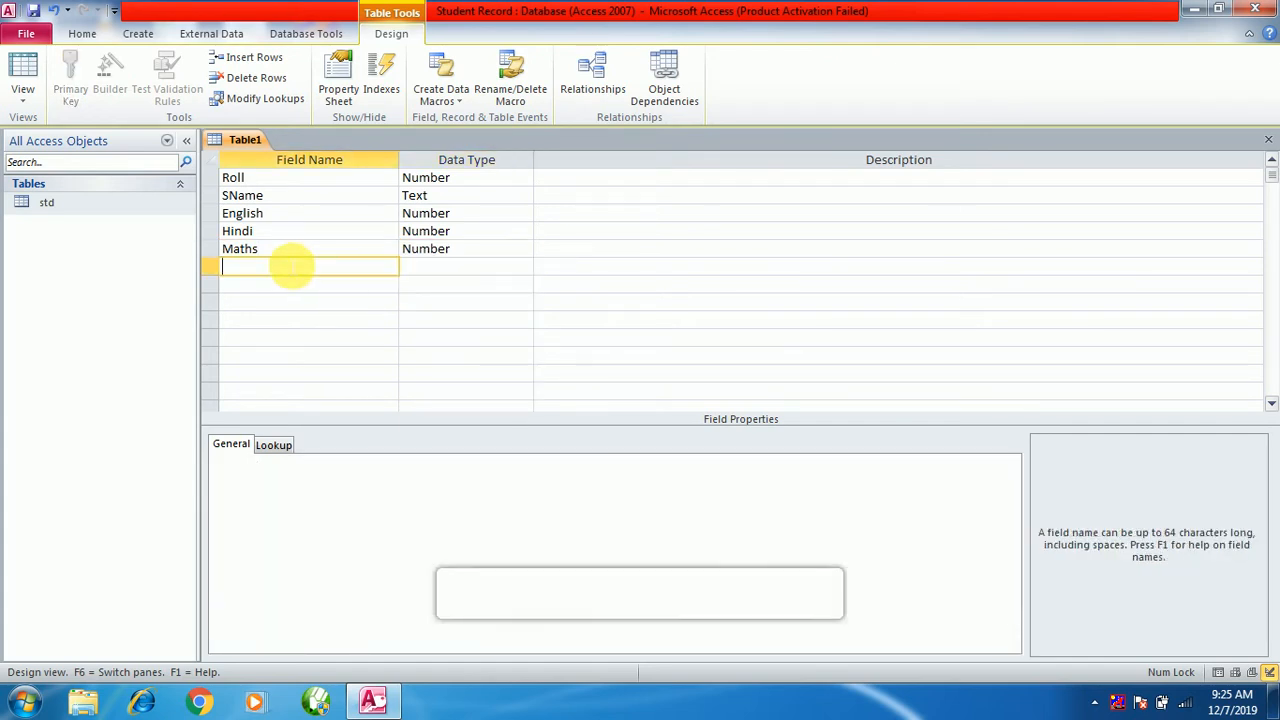
- Add a field named Total below Maths with the Number data type
{"action": "type", "text": "Total"}
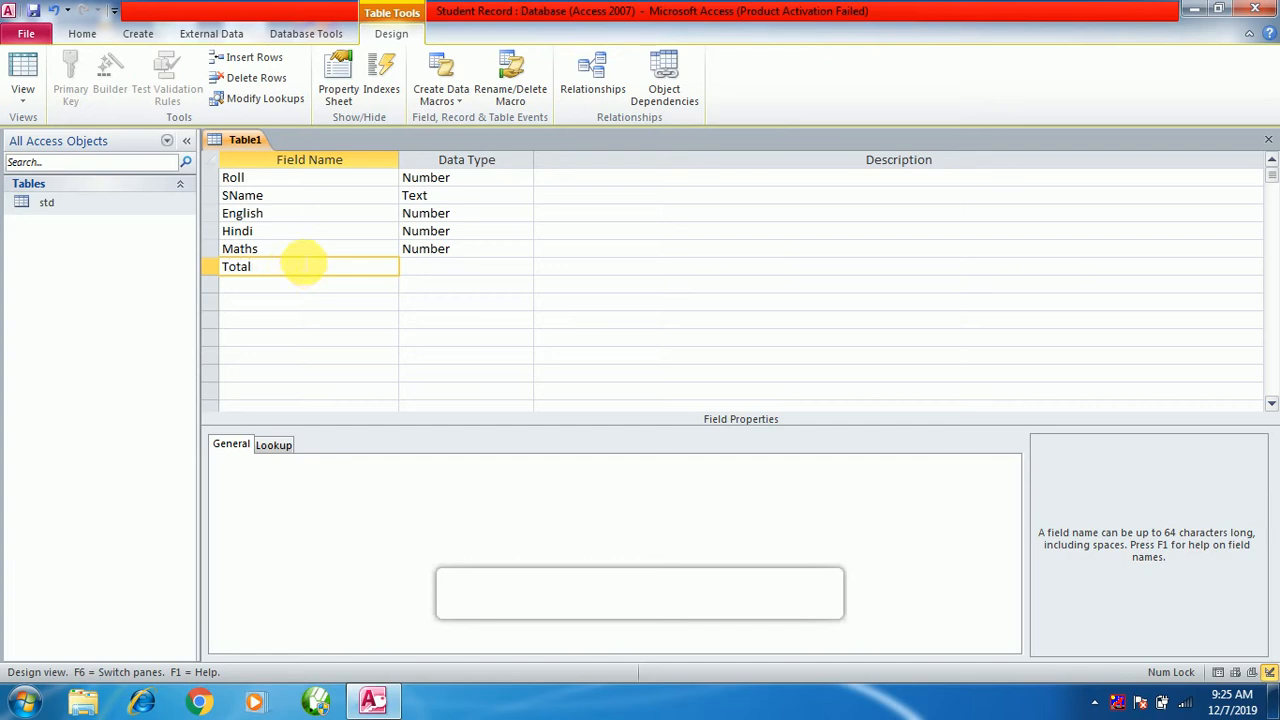
{"action": "left_click", "coordinate": [437, 268]}
{"action": "left_click", "coordinate": [523, 267]}
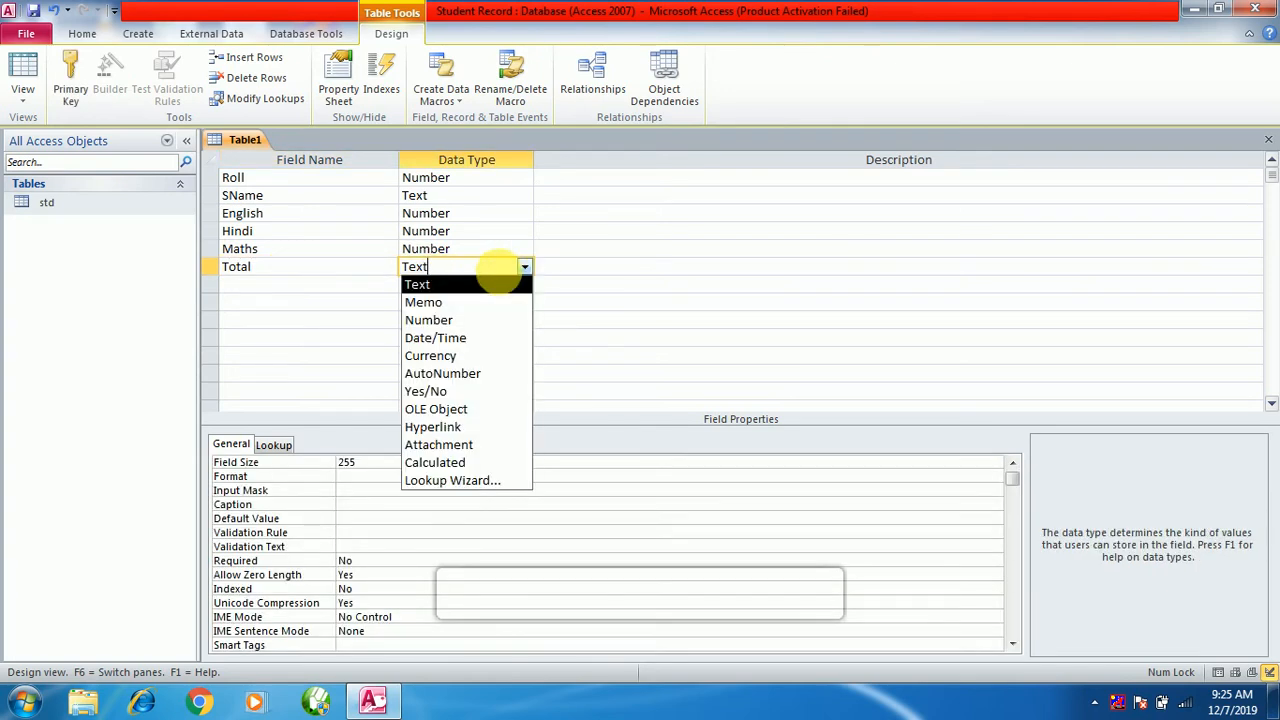
{"action": "left_click", "coordinate": [428, 320]}
{"action": "left_click", "coordinate": [340, 288]}
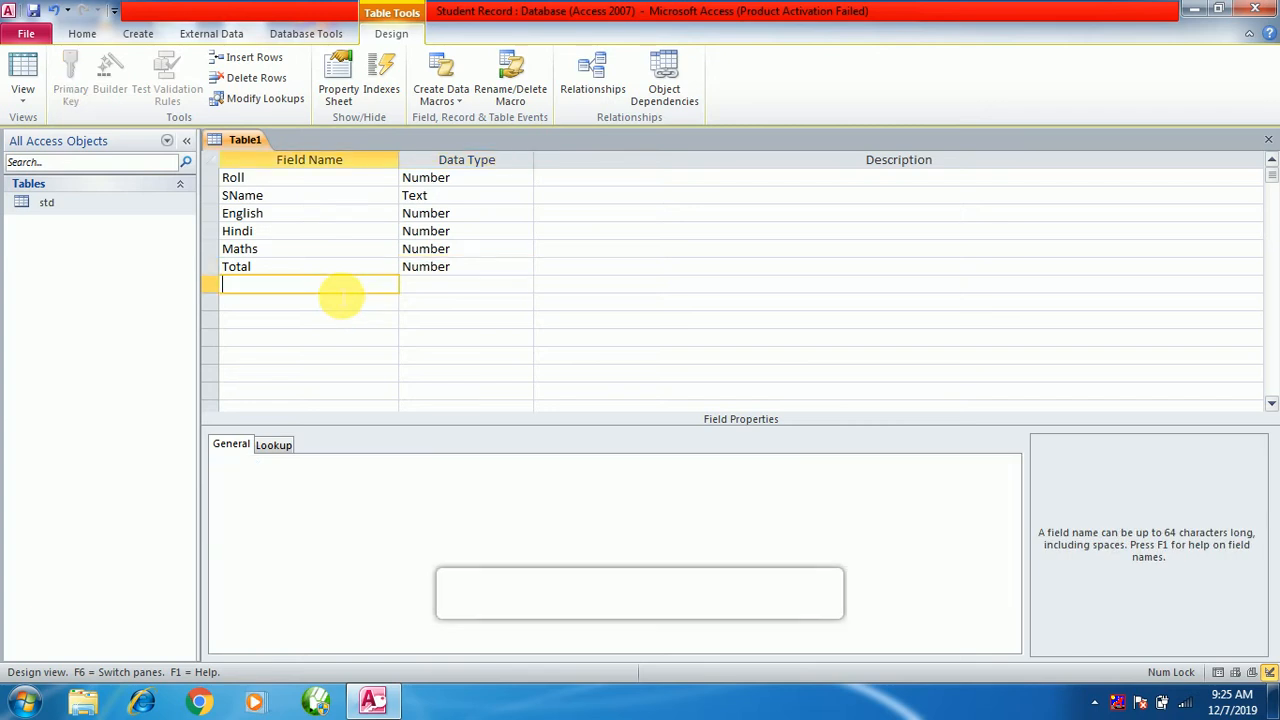
- Add a field named Avg below Total with the Number data type
{"action": "type", "text": "Abg"}
{"action": "key", "text": "BackSpace"}
{"action": "key", "text": "BackSpace"}
{"action": "type", "text": "vg"}
{"action": "left_click", "coordinate": [468, 272]}
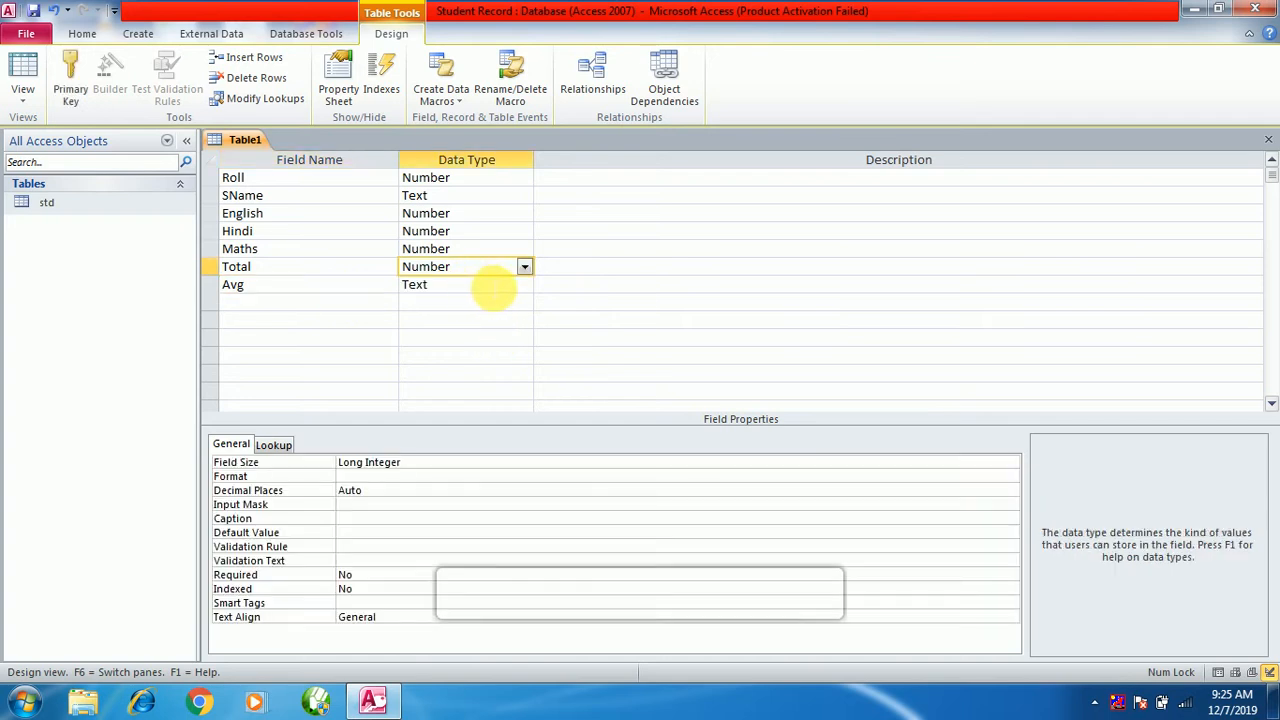
{"action": "left_click", "coordinate": [516, 288]}
{"action": "left_click", "coordinate": [524, 284]}
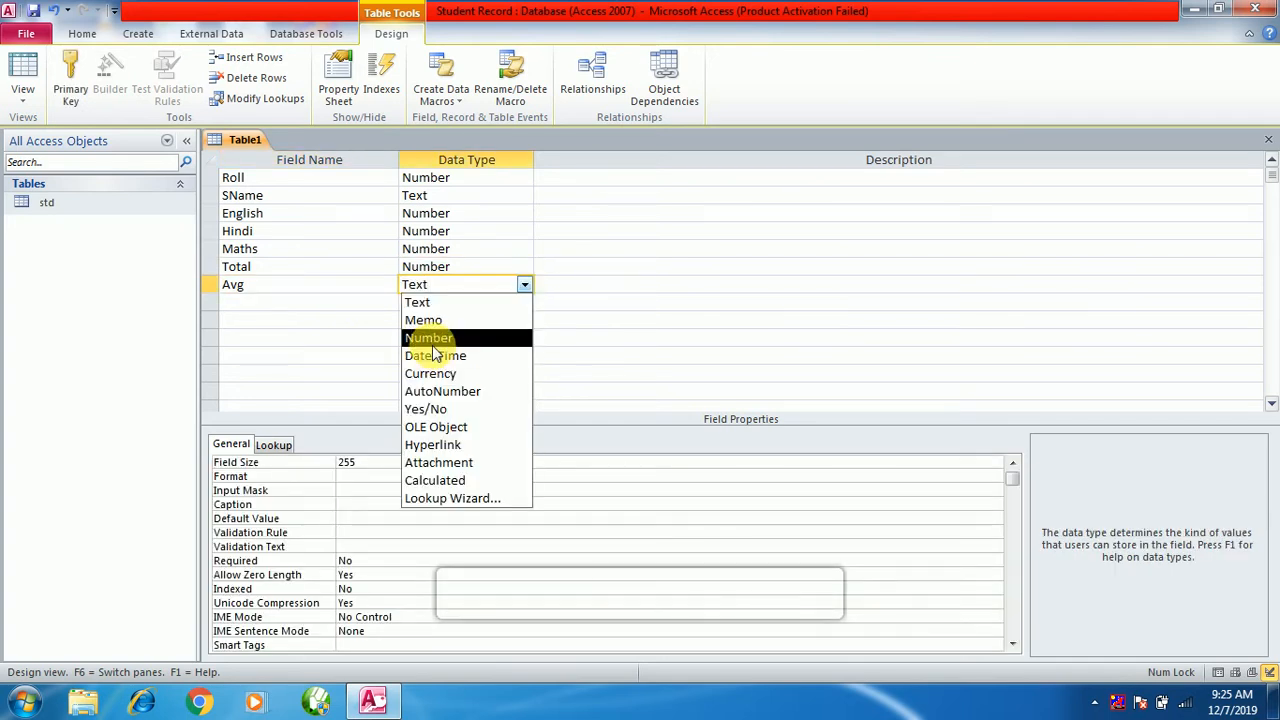
{"action": "left_click", "coordinate": [442, 336]}
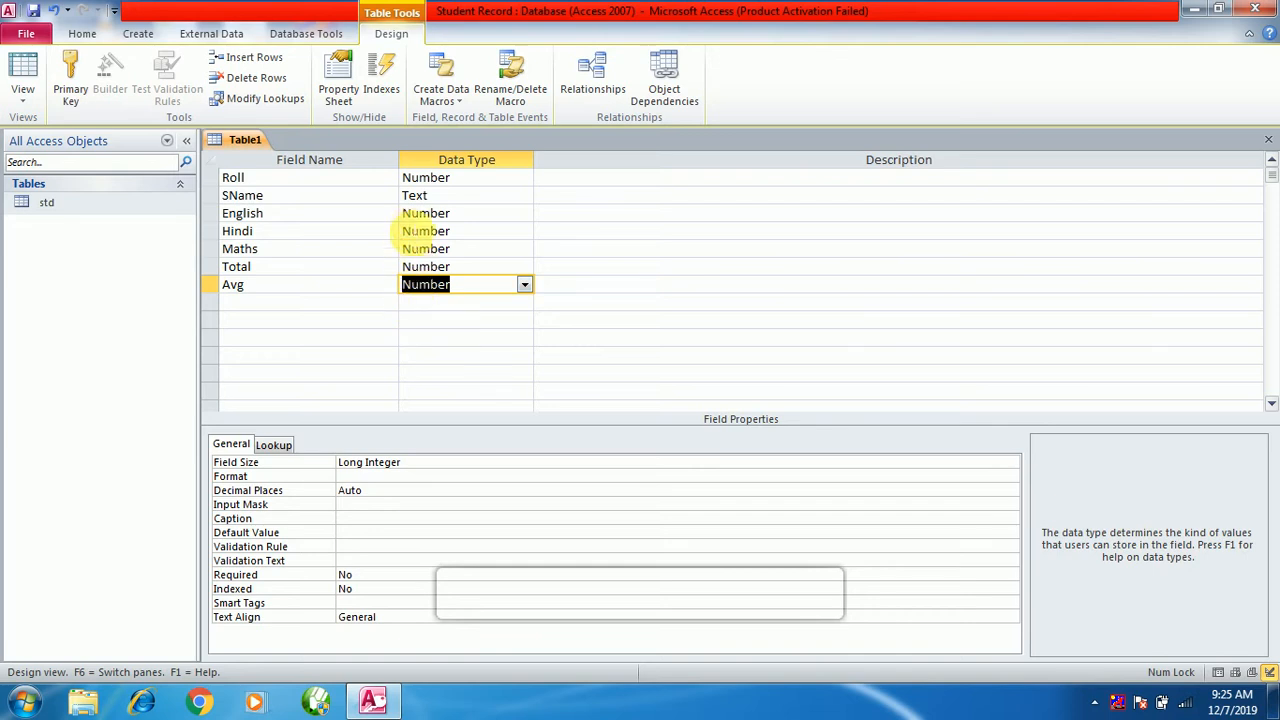
- Set the English field's validation rule to ">=0 and <=100"
{"action": "left_click", "coordinate": [425, 213]}
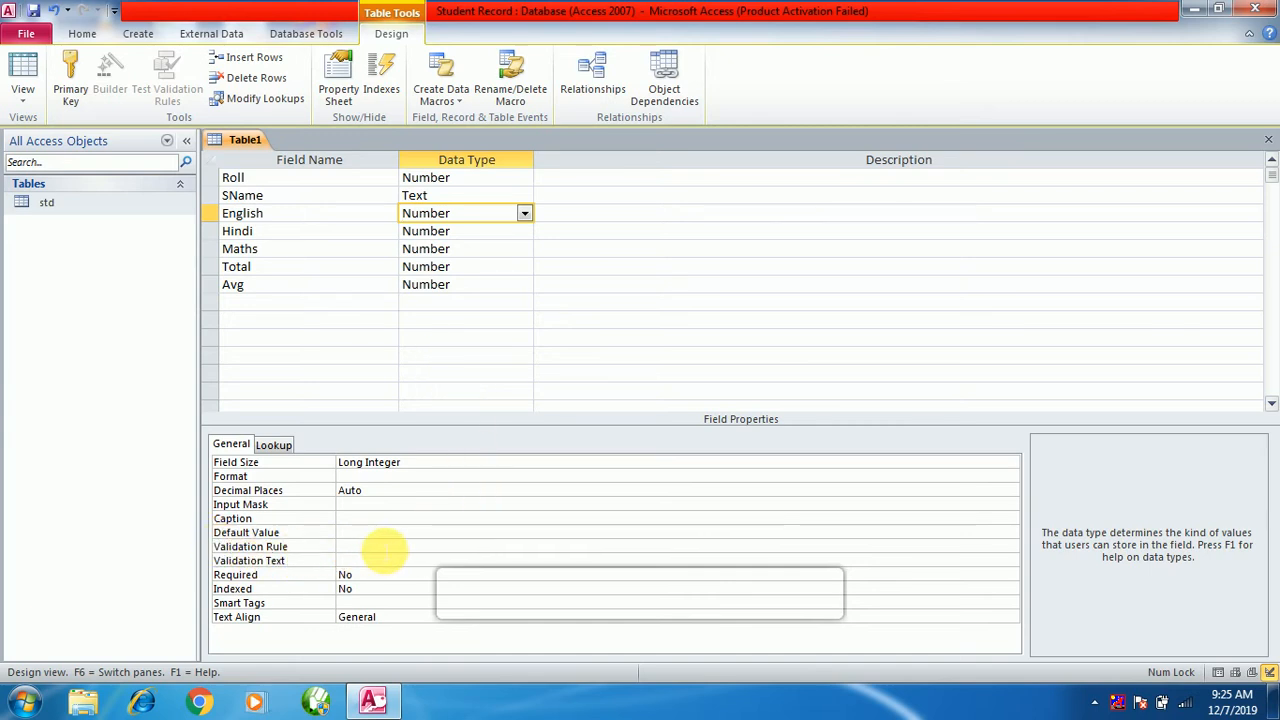
{"action": "left_click", "coordinate": [378, 547]}
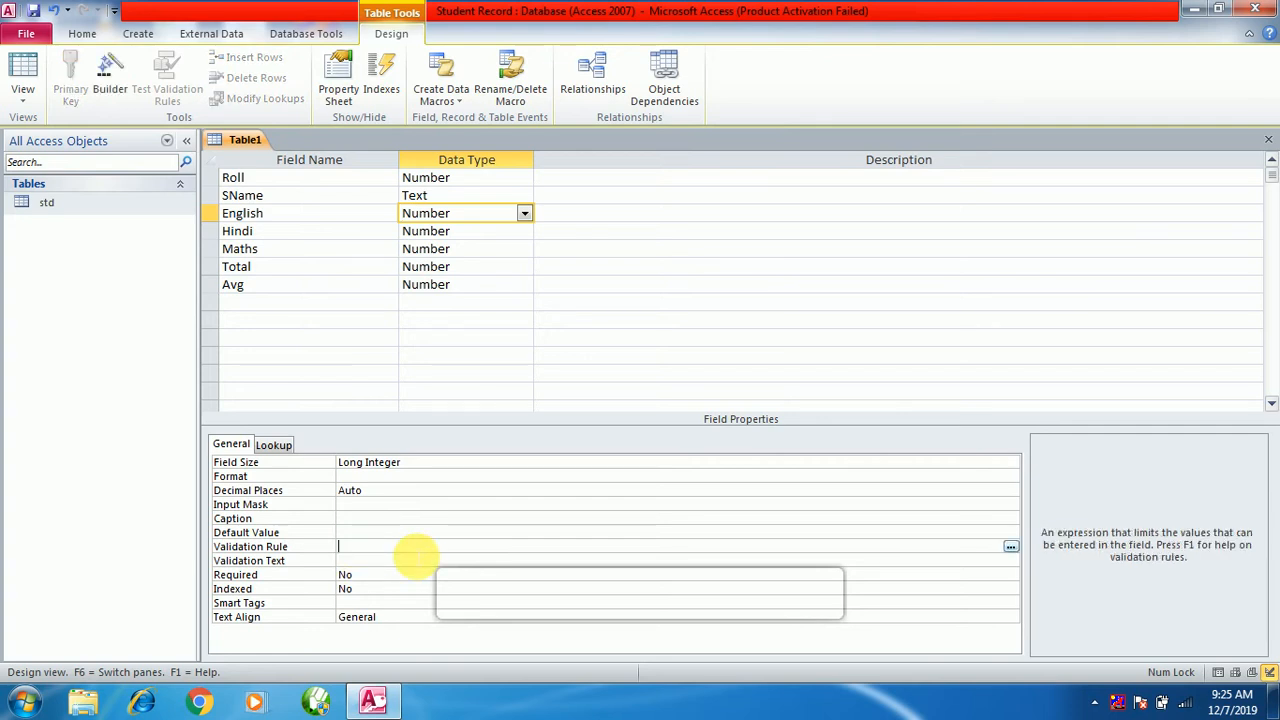
{"action": "type", "text": ">=0 and <=100"}
- Copy the English field's validation rule ">=0 and <=100" to the Hindi field
{"action": "left_click_drag", "start_coordinate": [414, 547], "coordinate": [340, 547]}
{"action": "key", "text": "ctrl+c"}
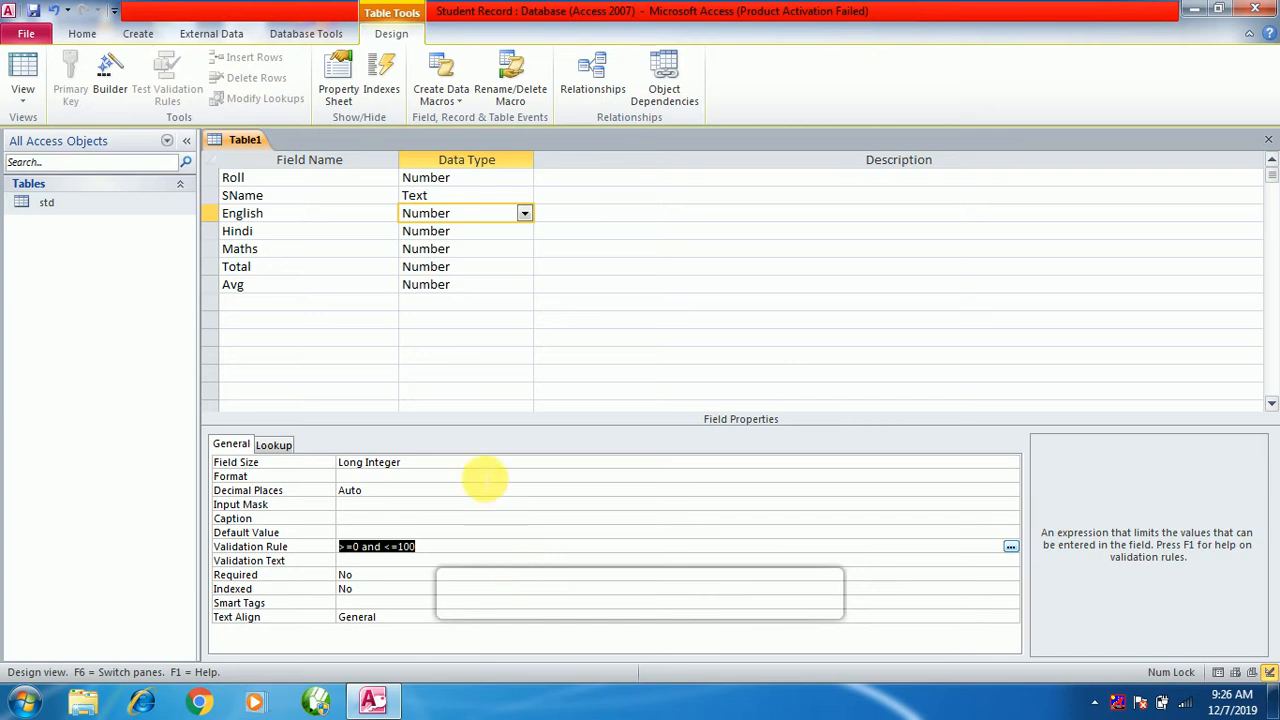
{"action": "left_click", "coordinate": [465, 233]}
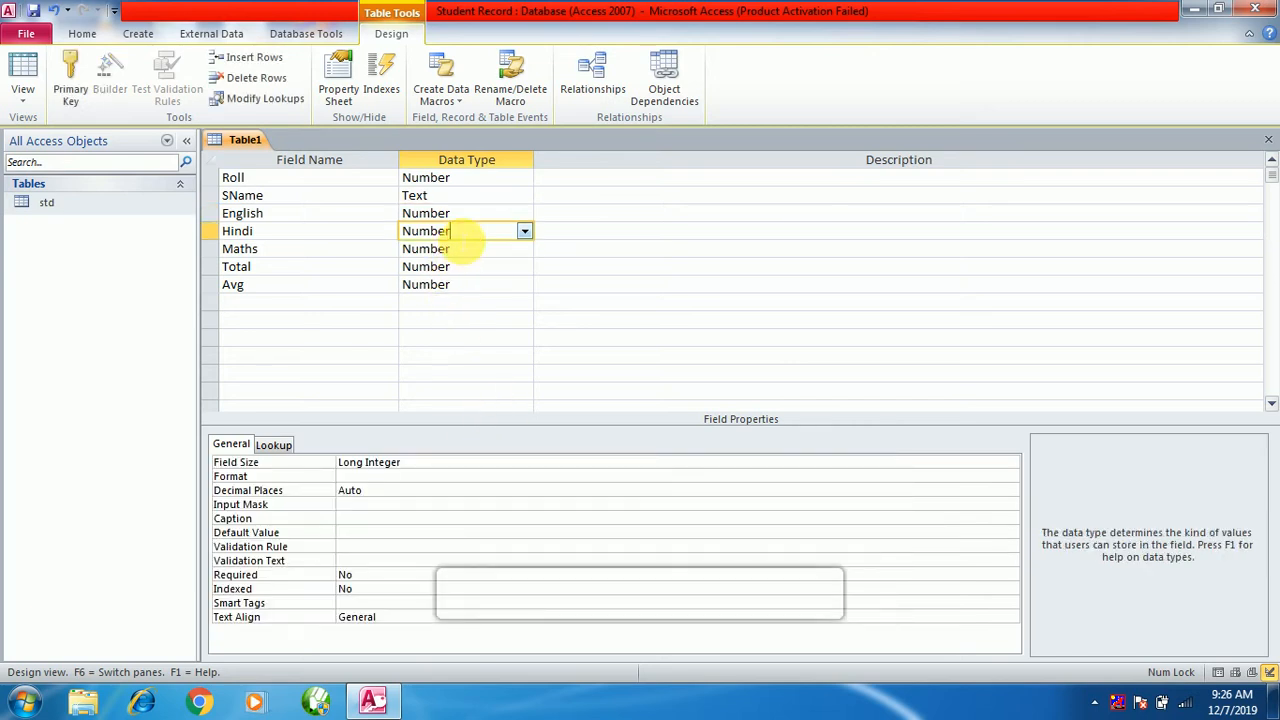
{"action": "left_click", "coordinate": [370, 547]}
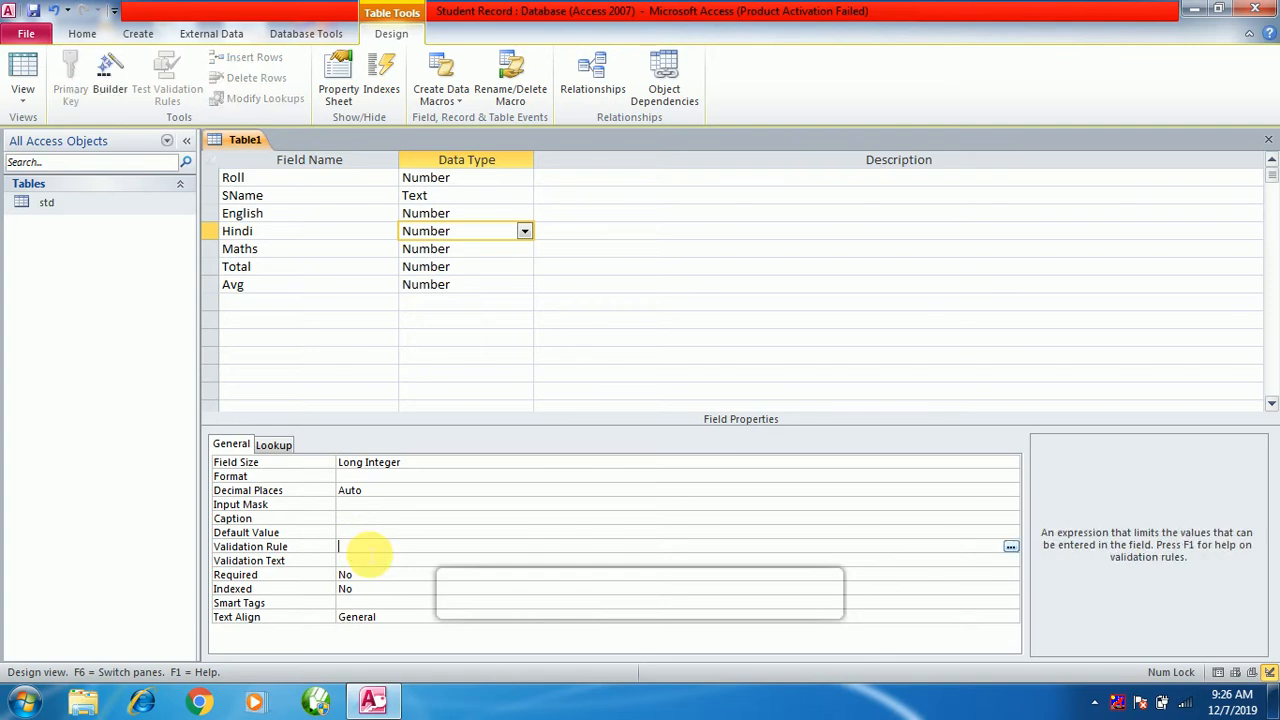
{"action": "key", "text": "ctrl+v"}
- Set the Maths field's validation rule to ">=0 and <=100"
{"action": "left_click", "coordinate": [428, 249]}
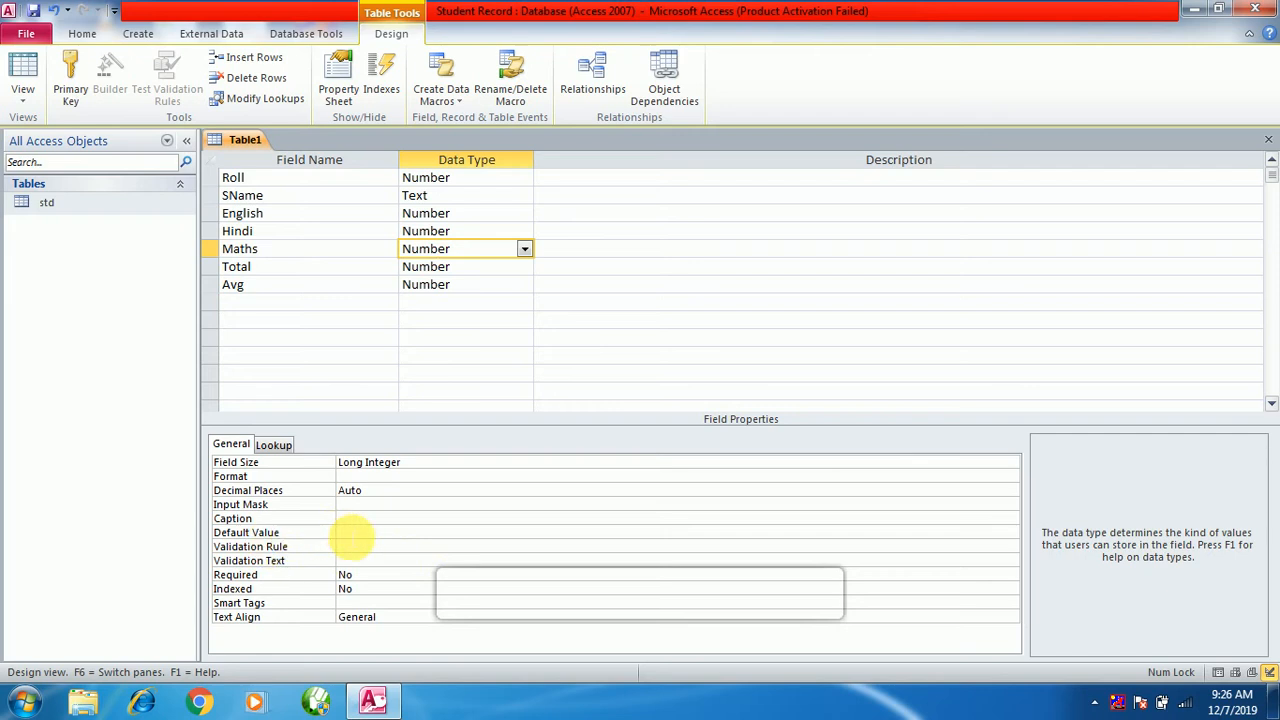
{"action": "left_click", "coordinate": [354, 536]}
{"action": "left_click", "coordinate": [355, 548]}
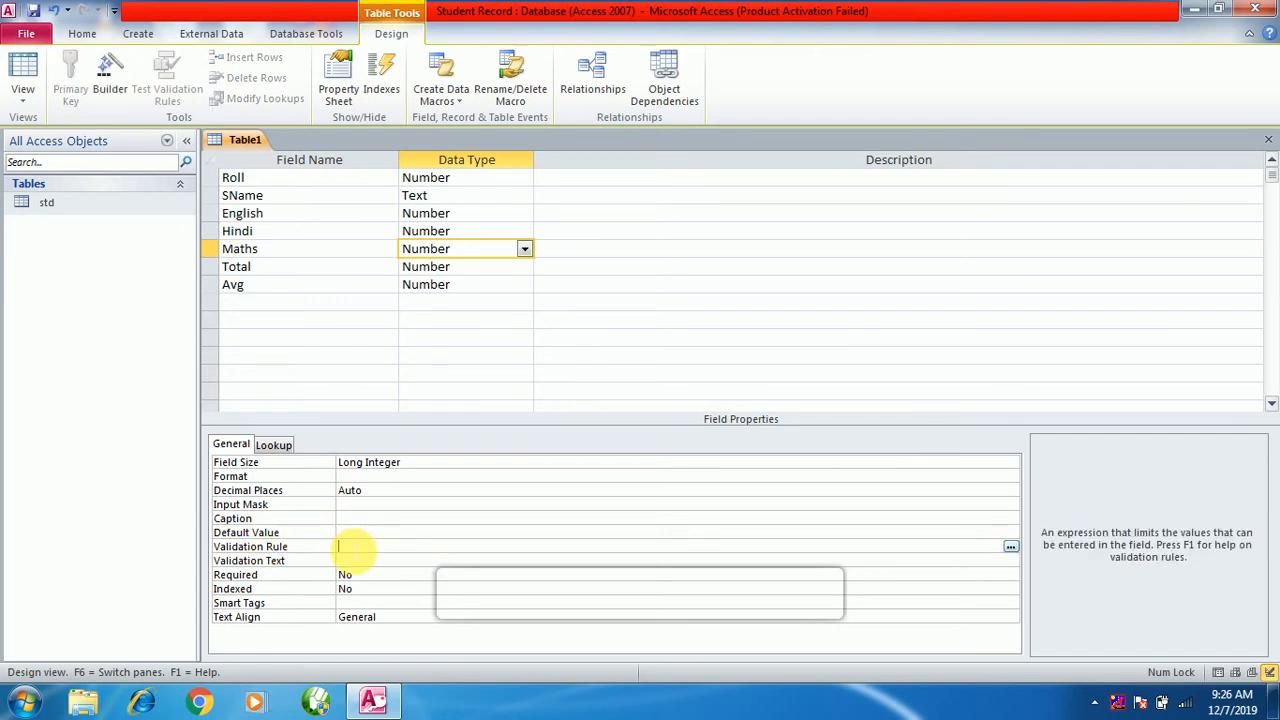
{"action": "type", "text": ">=0 and <=100"}
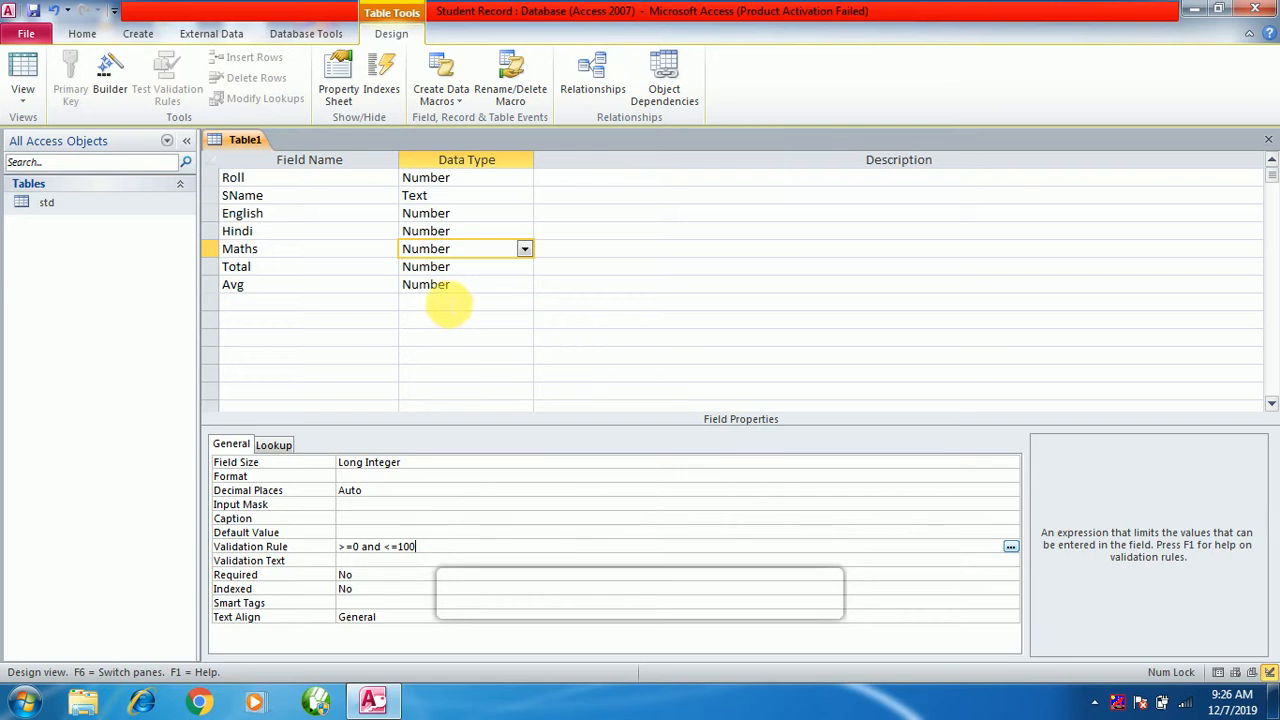
{"action": "left_click", "coordinate": [428, 267]}
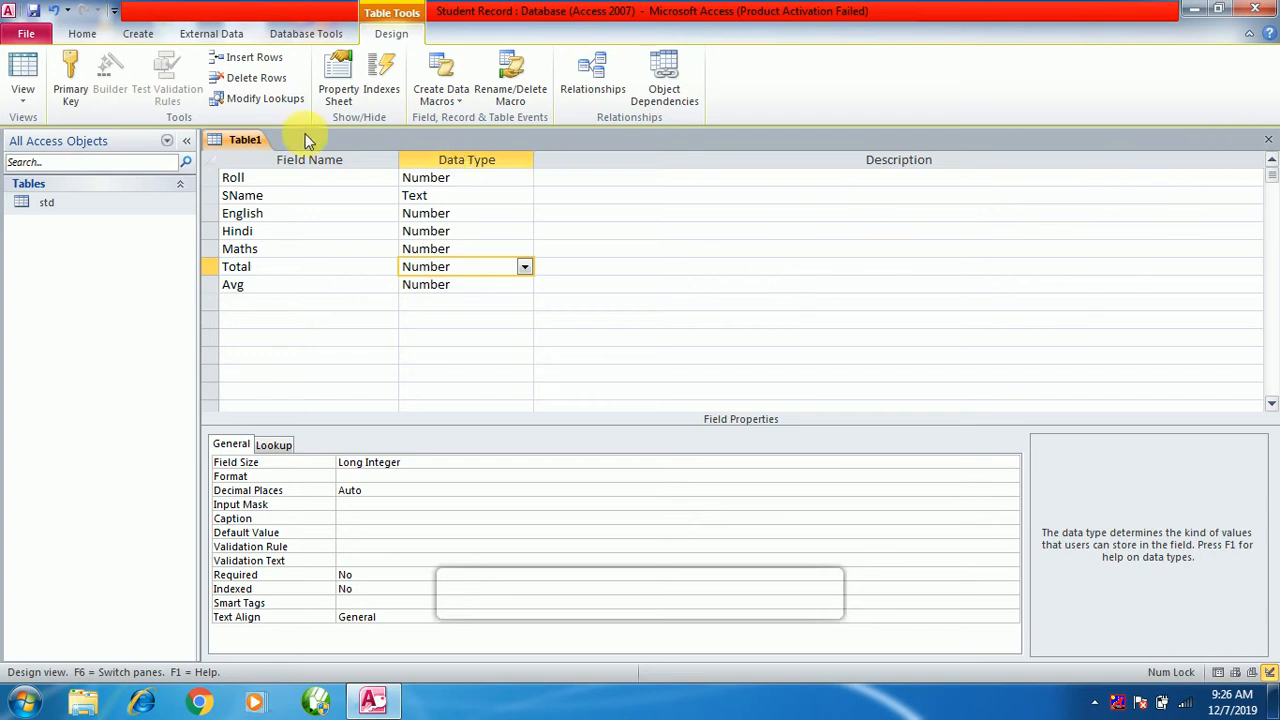
- Close the new table, saving it as "Student marks" with an automatically created primary key
{"action": "right_click", "coordinate": [248, 140]}
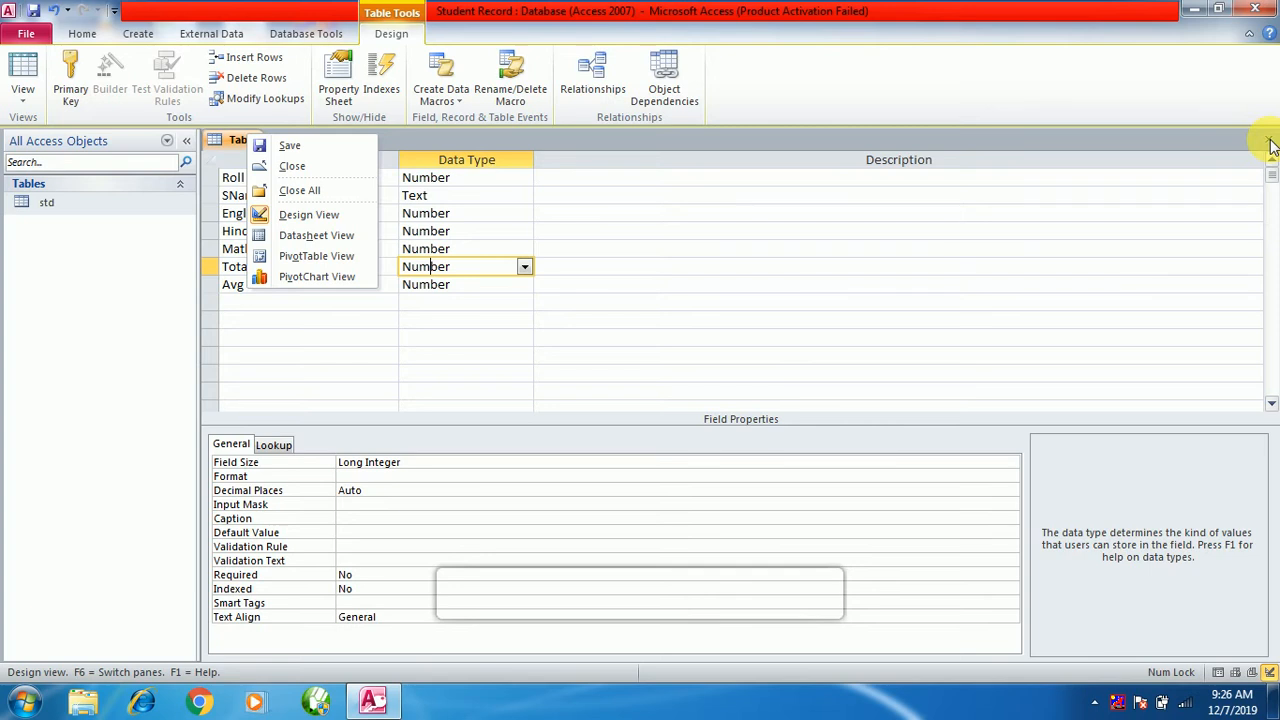
{"action": "left_click", "coordinate": [1269, 141]}
{"action": "left_click", "coordinate": [1269, 141]}
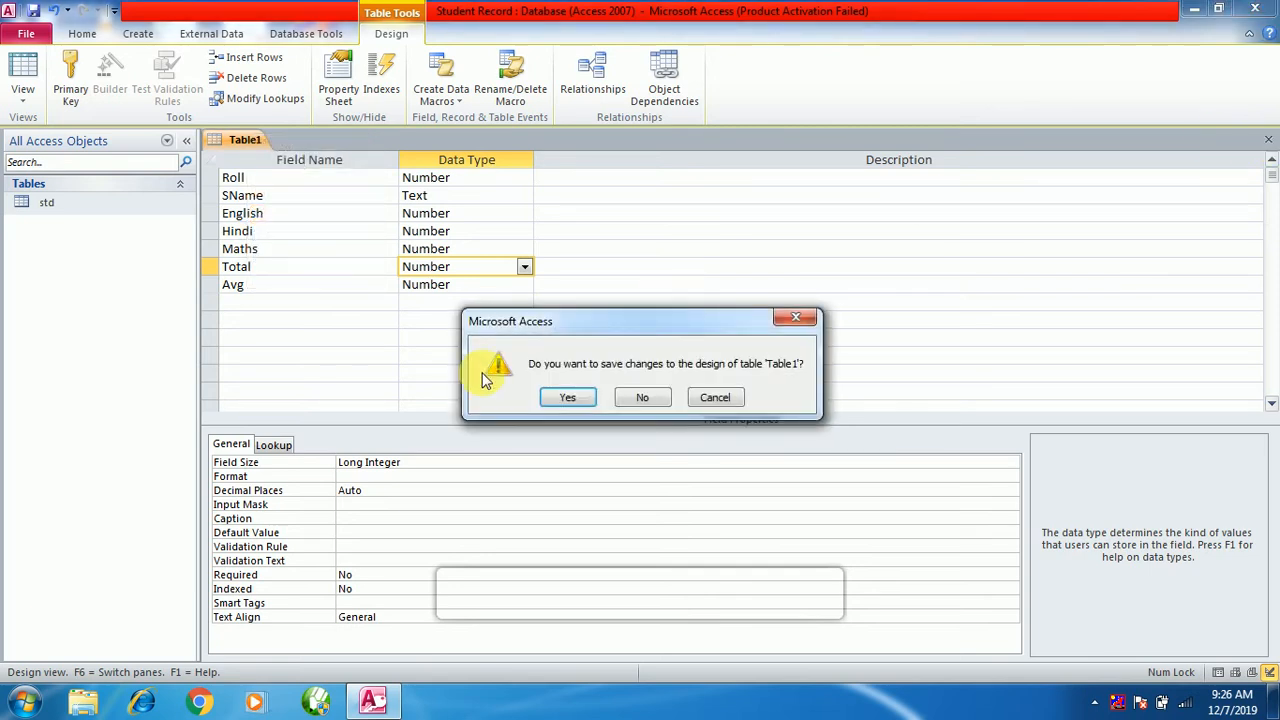
{"action": "left_click", "coordinate": [573, 404]}
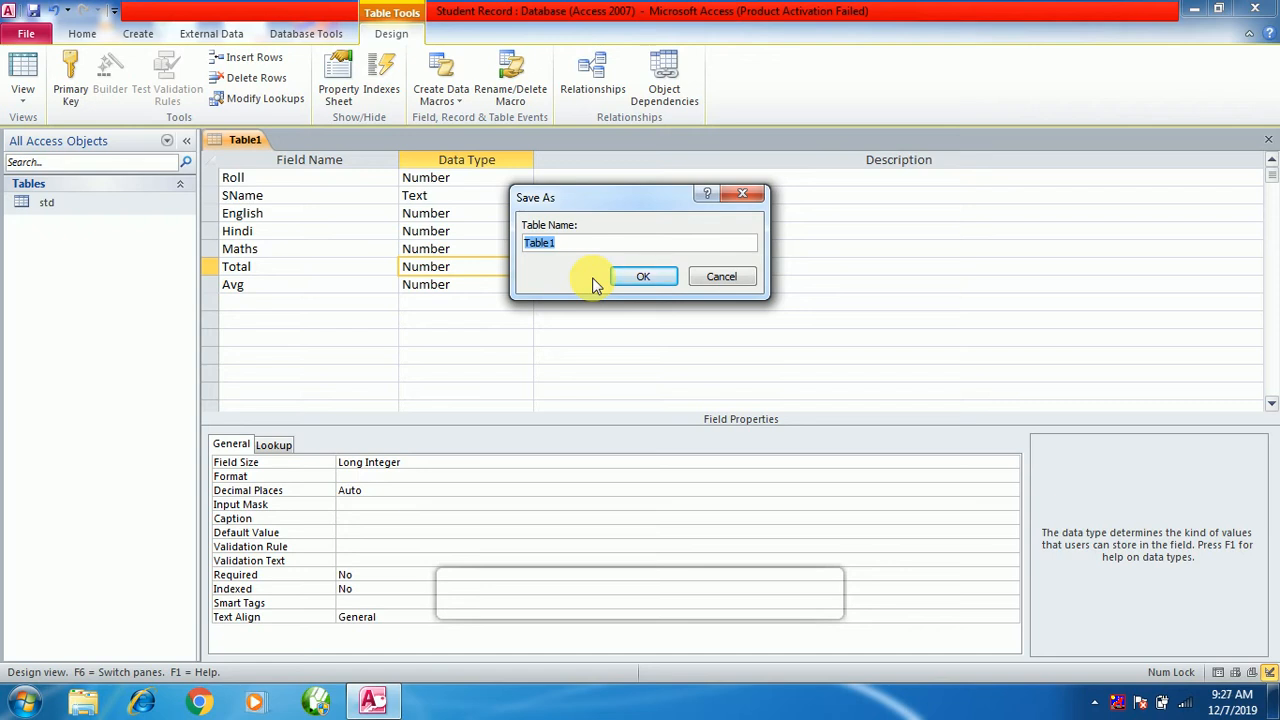
{"action": "type", "text": "Student marks"}
{"action": "left_click", "coordinate": [643, 277]}
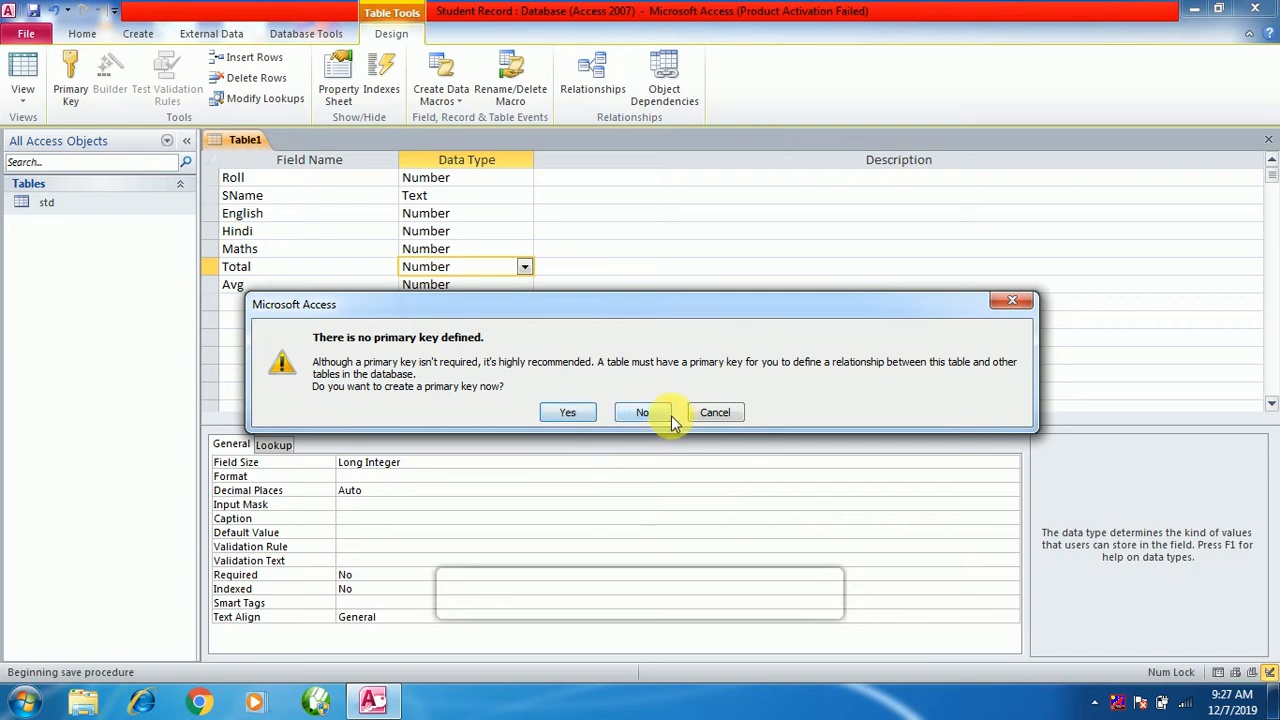
{"action": "left_click", "coordinate": [587, 416]}
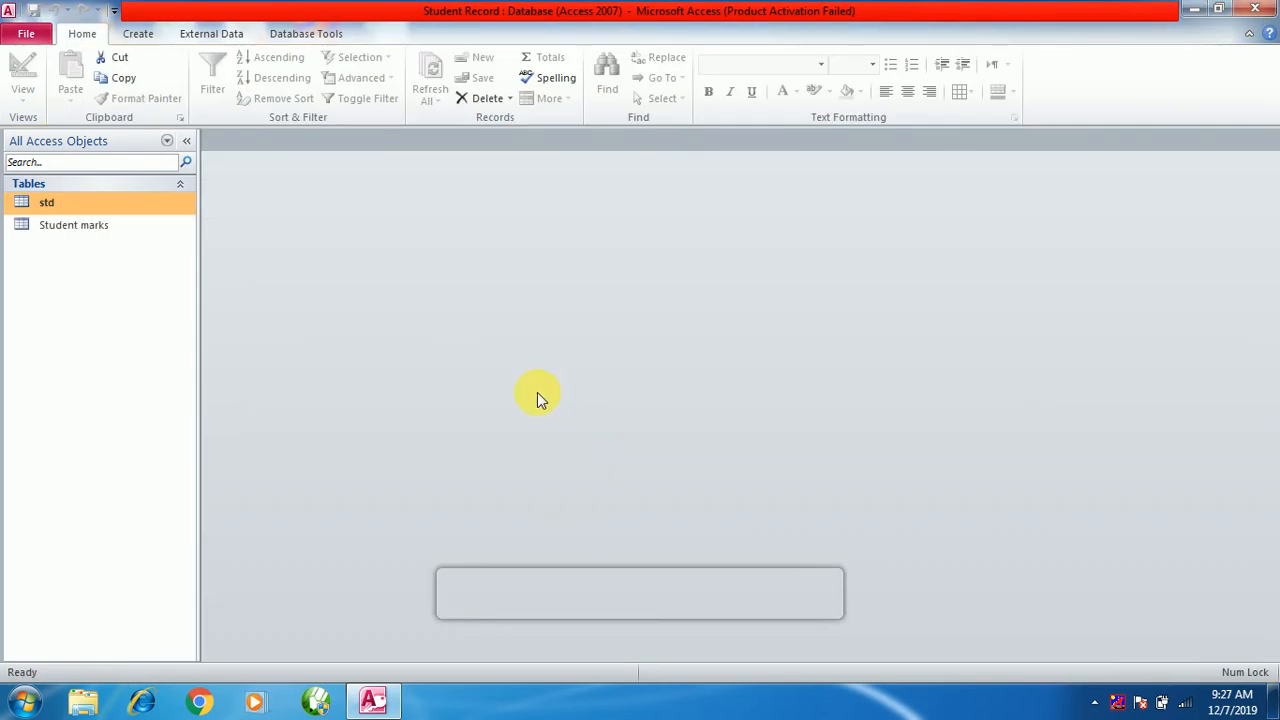
- Open the Student marks table in Design view and make the Roll field the primary key
{"action": "left_click", "coordinate": [79, 226]}
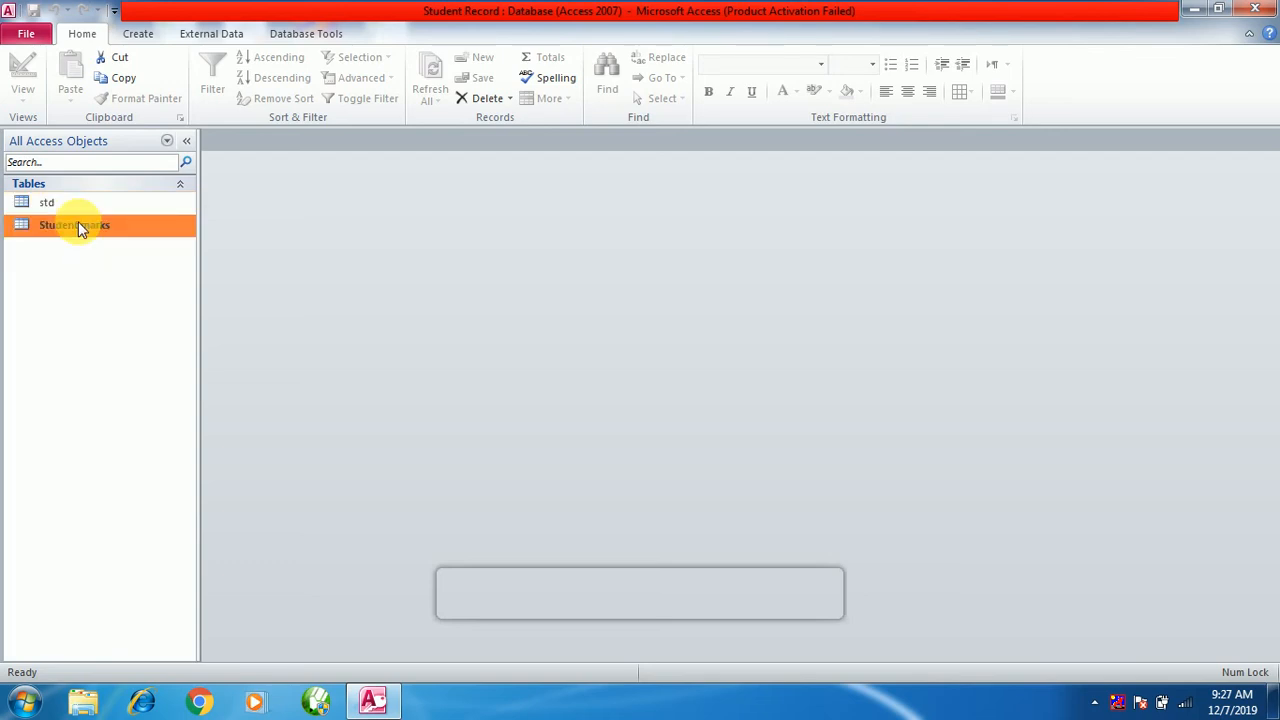
{"action": "right_click", "coordinate": [79, 226]}
{"action": "left_click", "coordinate": [121, 251]}
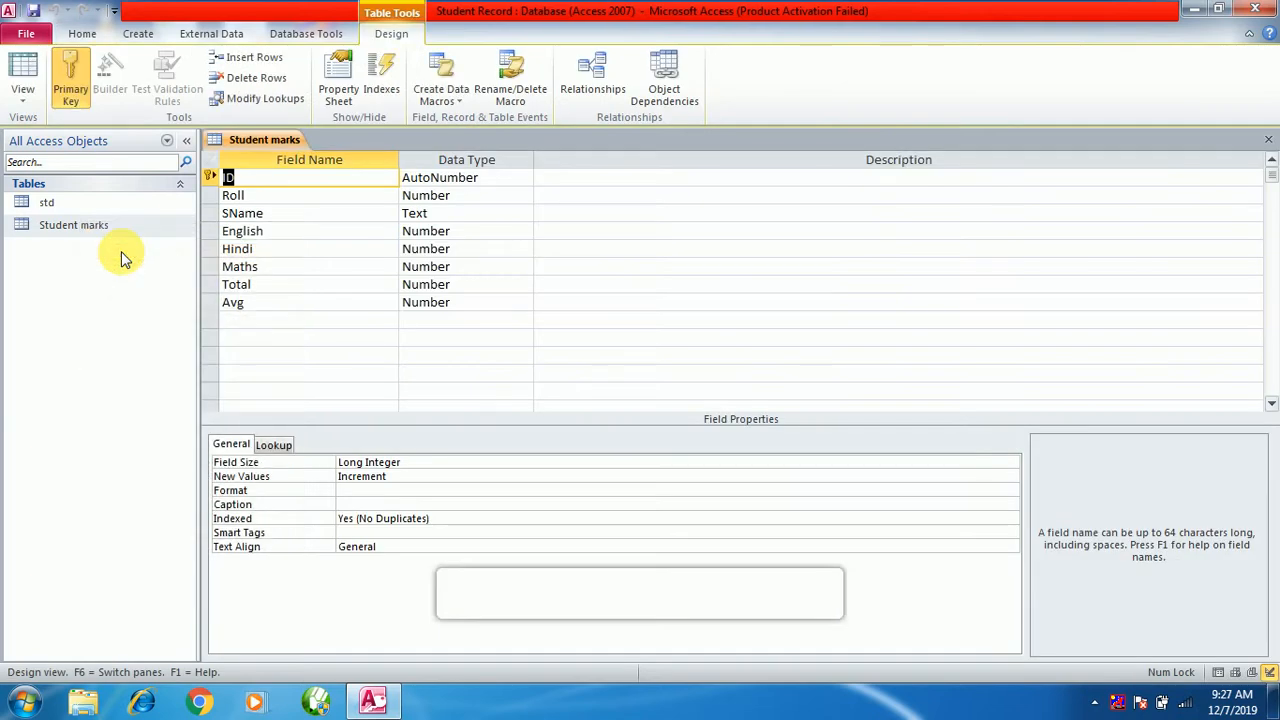
{"action": "left_click", "coordinate": [206, 198]}
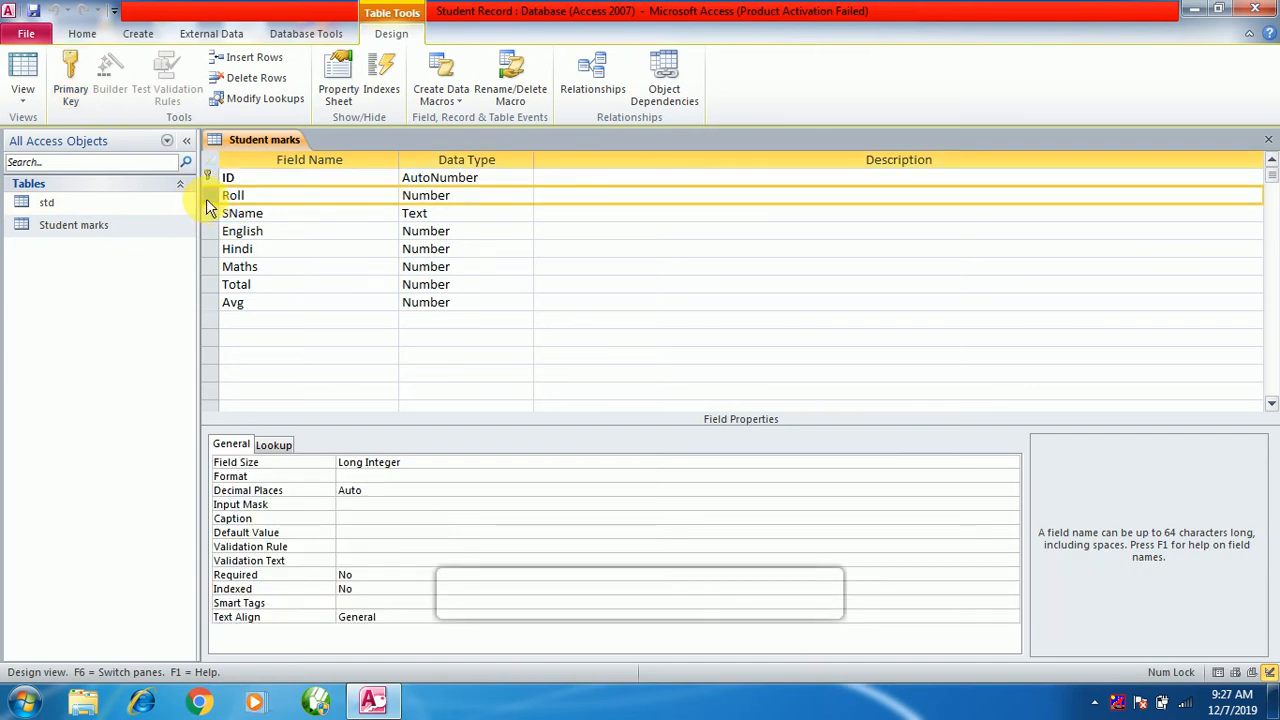
{"action": "left_click", "coordinate": [72, 72]}
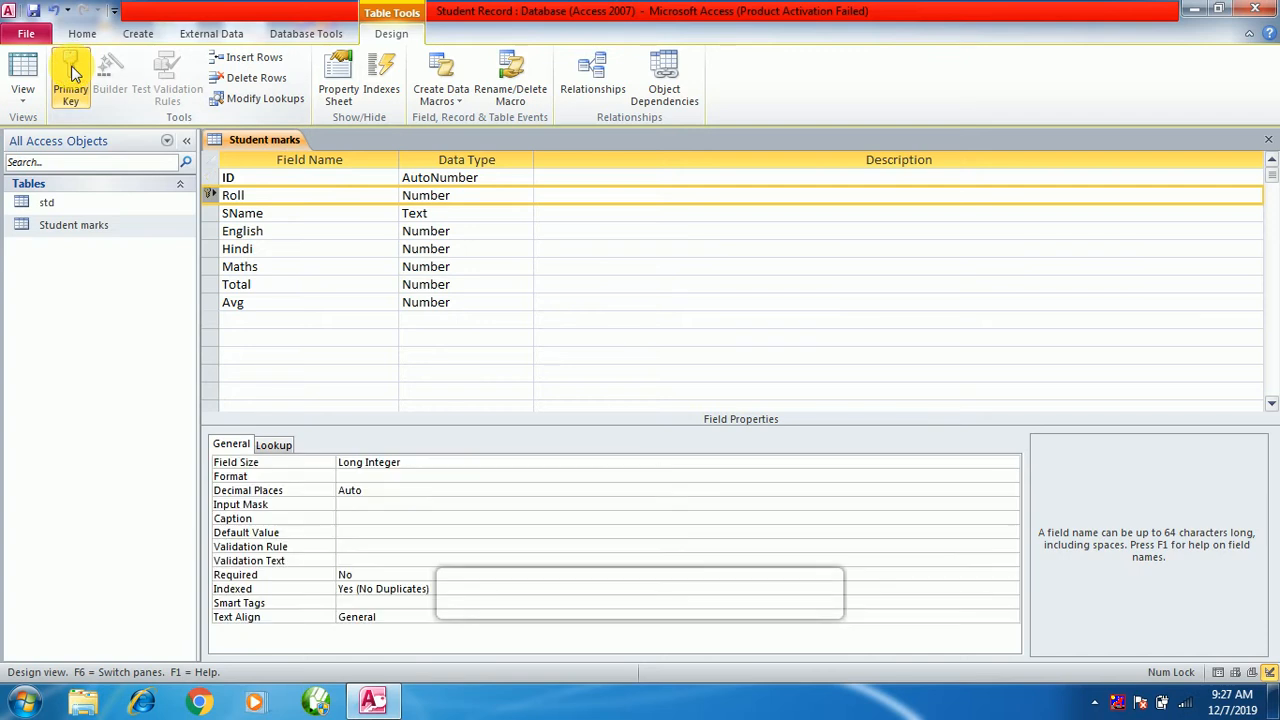
- Delete the ID field from the Student marks table and close the table, saving the design changes
{"action": "left_click", "coordinate": [208, 177]}
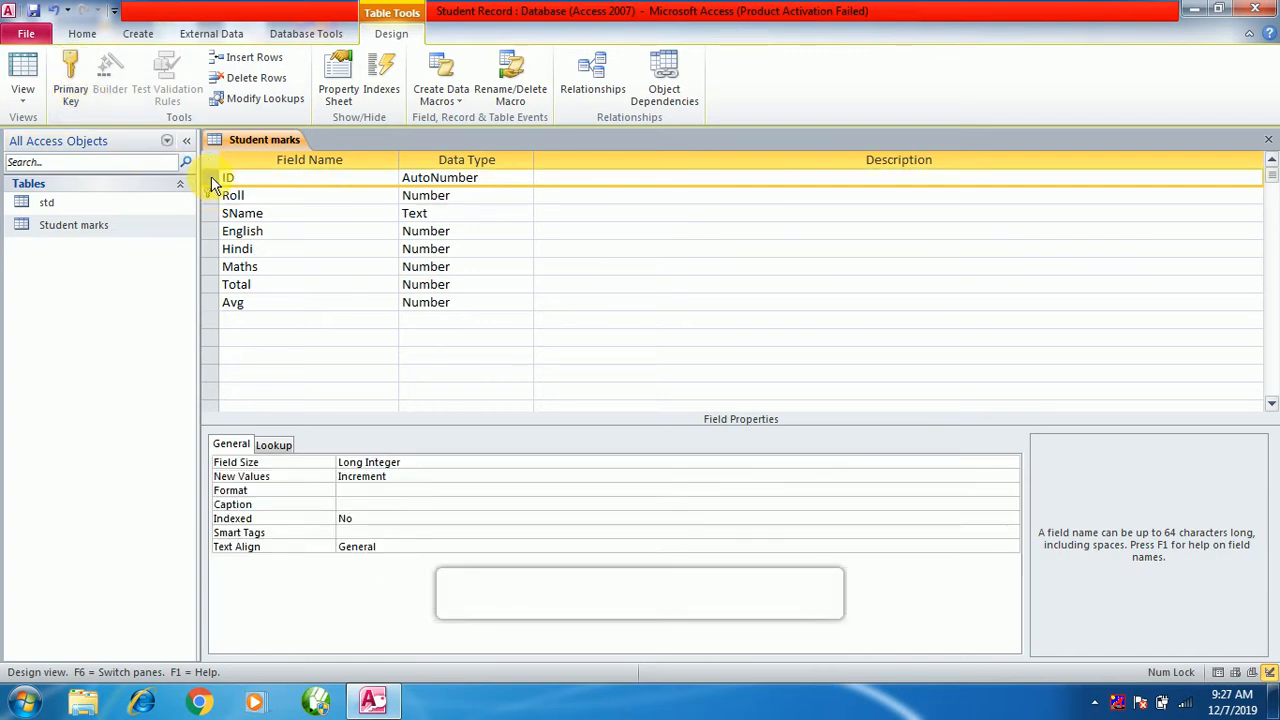
{"action": "right_click", "coordinate": [207, 177]}
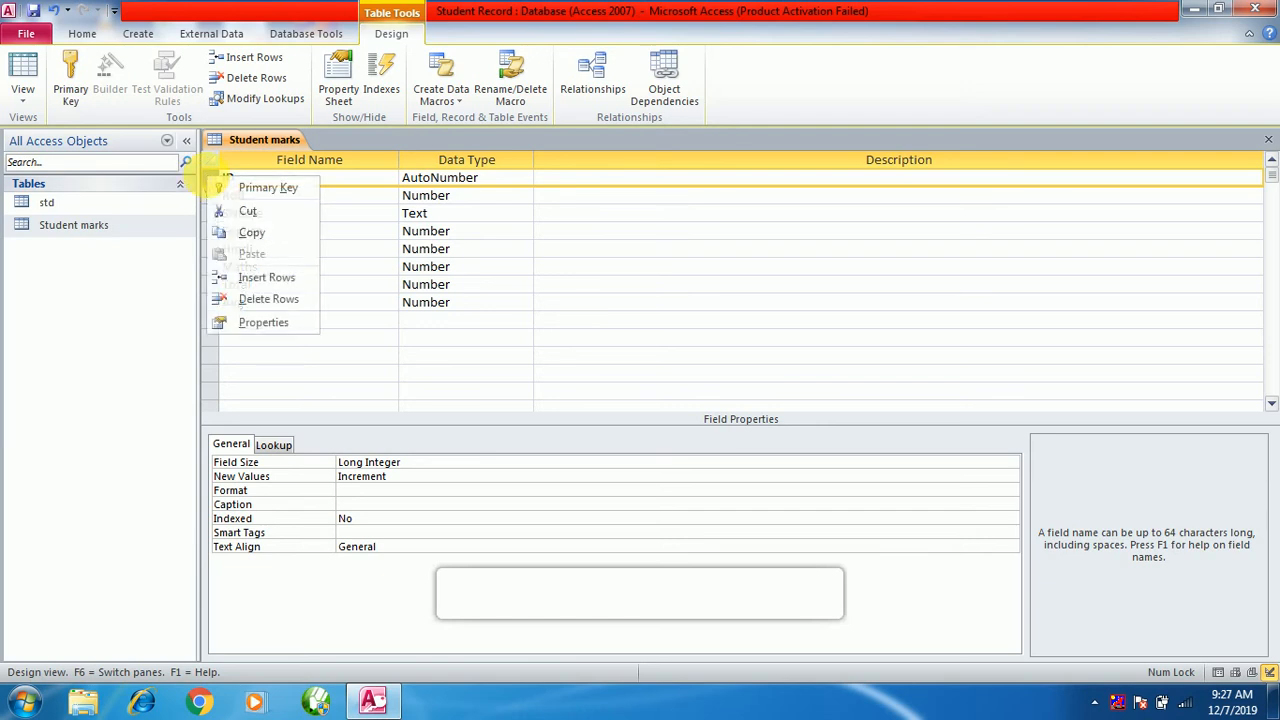
{"action": "left_click", "coordinate": [258, 300]}
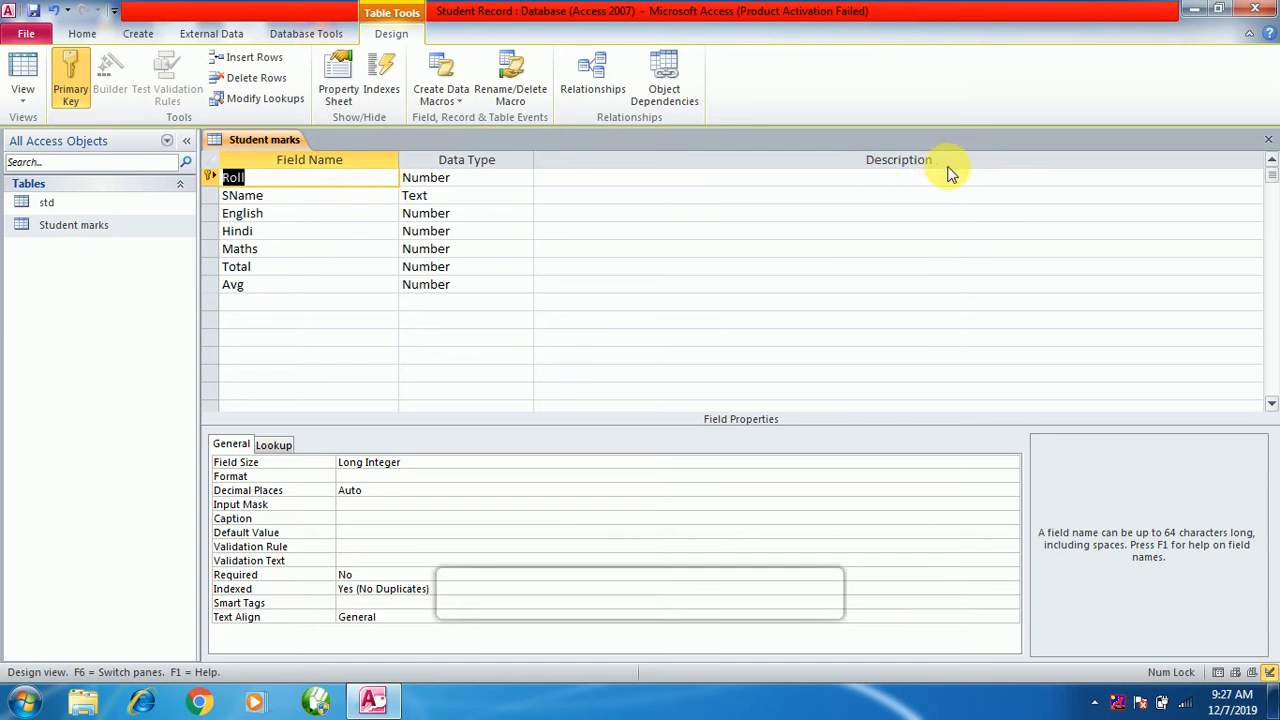
{"action": "left_click", "coordinate": [1268, 139]}
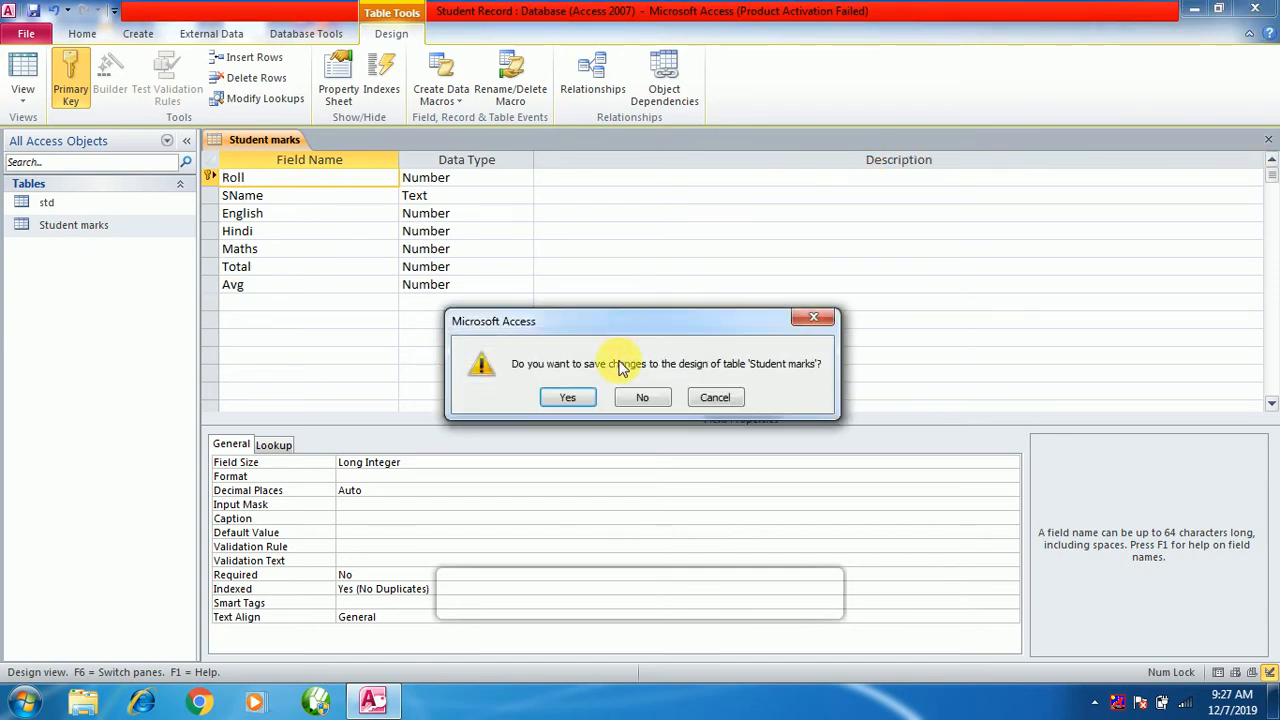
{"action": "left_click", "coordinate": [566, 397]}
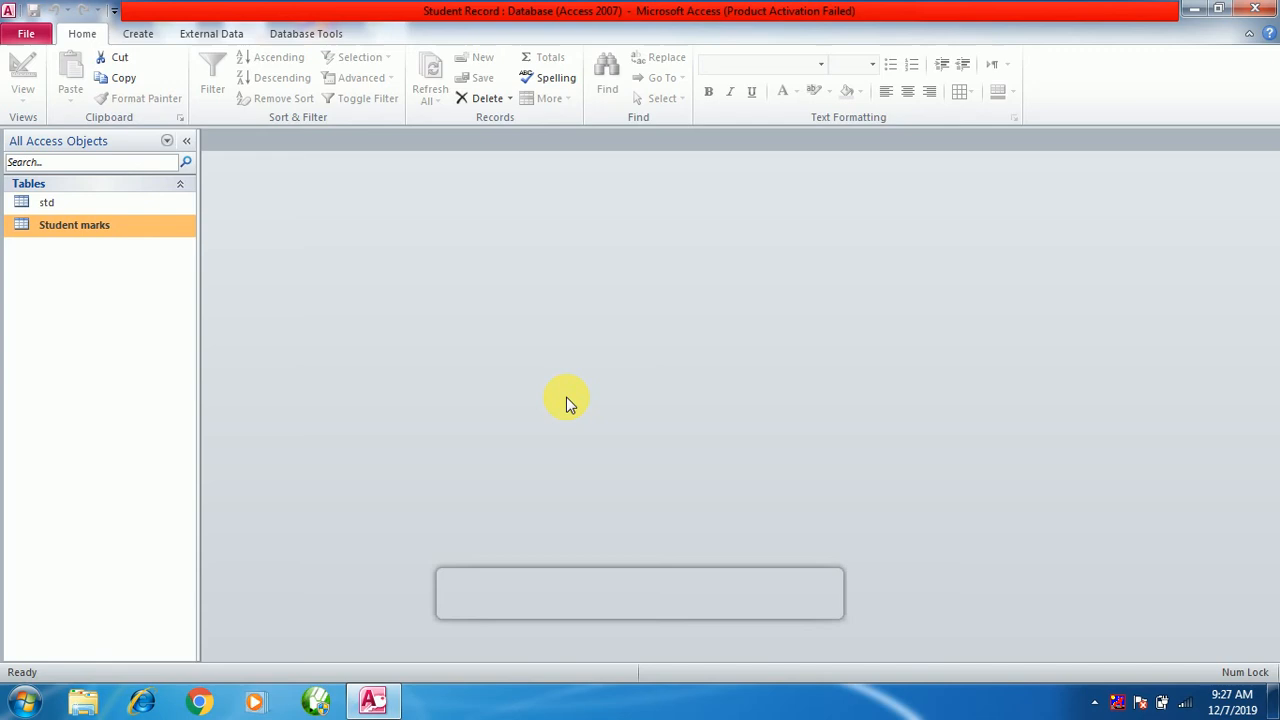
- Open the Student marks table and start its first record with roll 101 and the student's name
{"action": "double_click", "coordinate": [75, 228]}
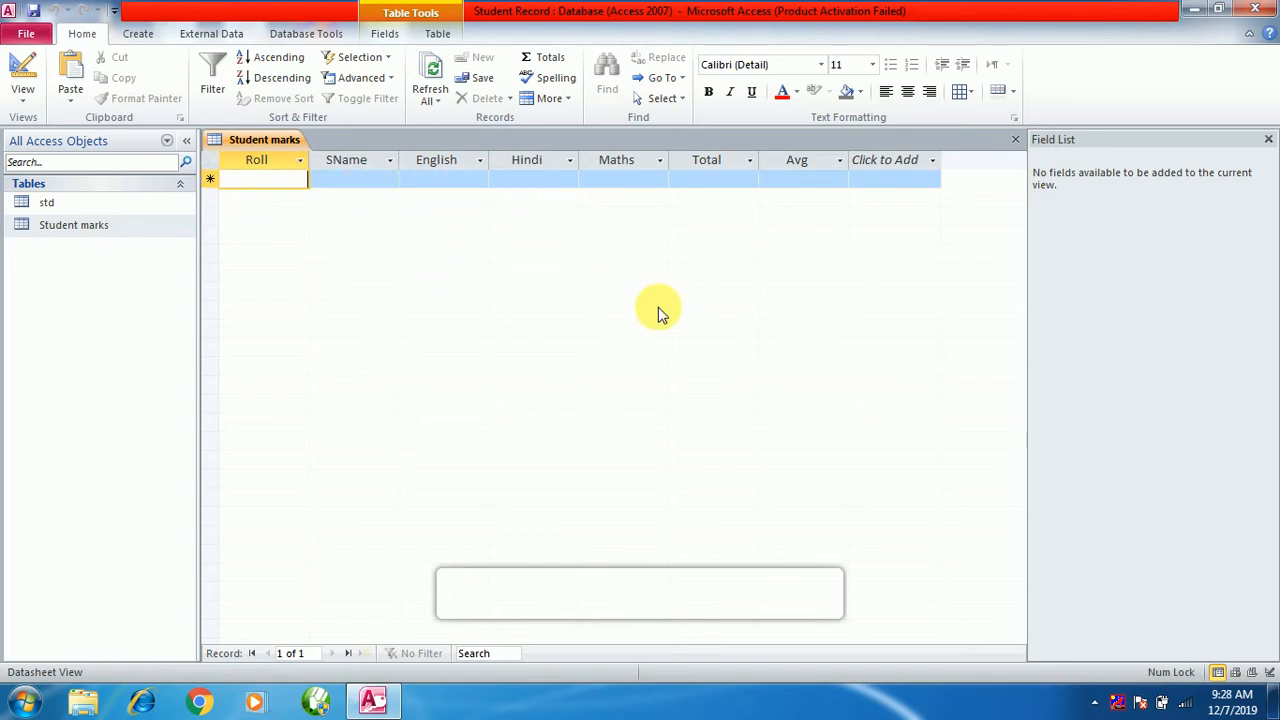
{"action": "type", "text": "101"}
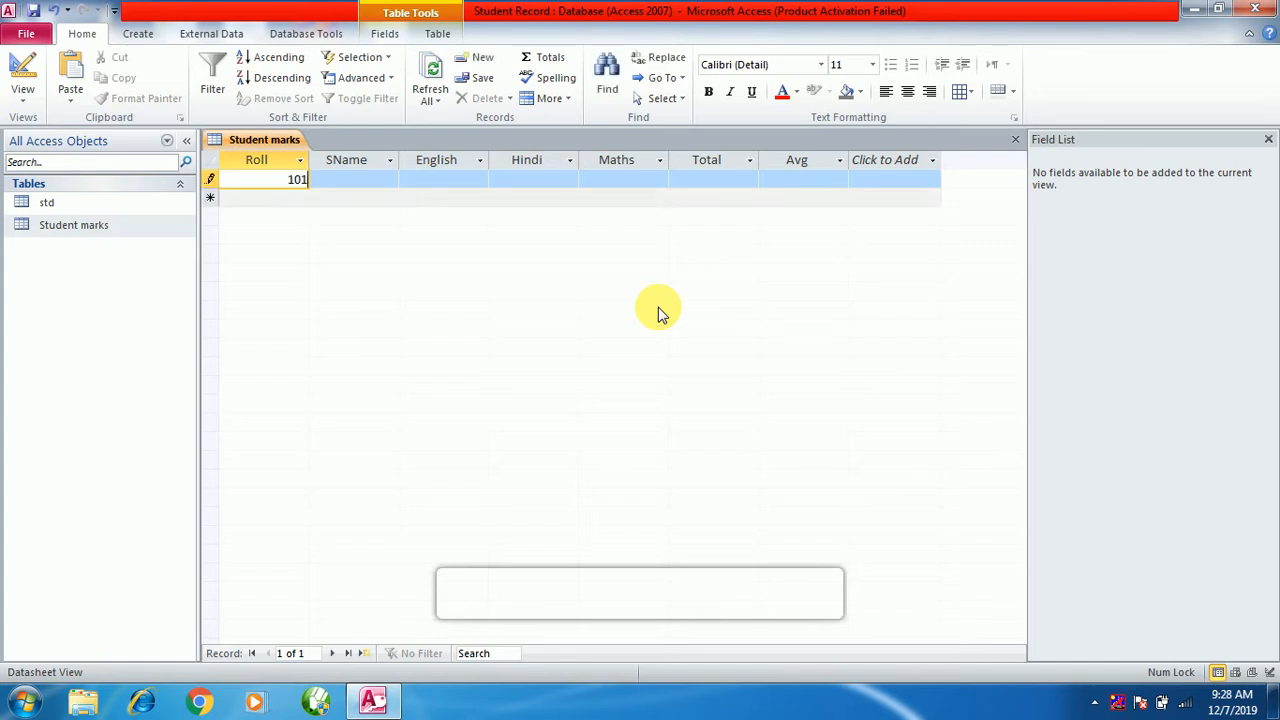
{"action": "key", "text": "Tab"}
{"action": "type", "text": "Ramesh"}
{"action": "key", "text": "Tab"}
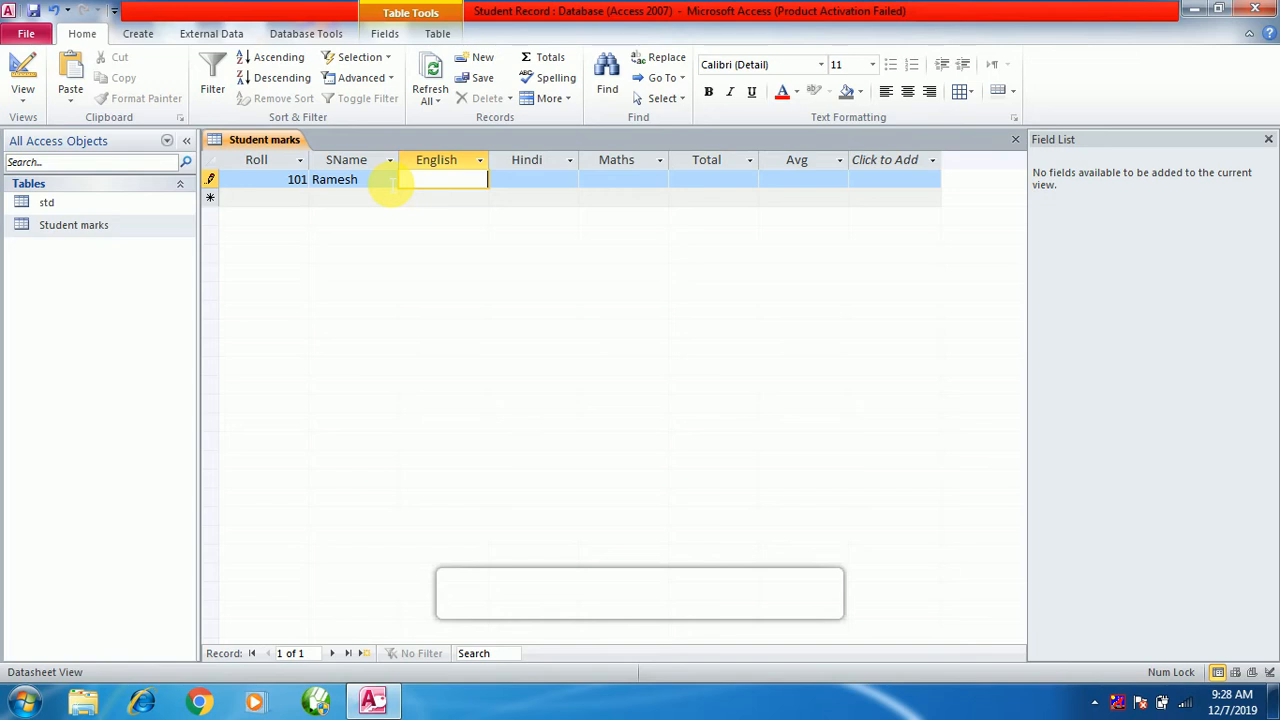
- Test the English field's validation rule by entering 155 as the mark for roll 101, and clear the entry
{"action": "type", "text": "155"}
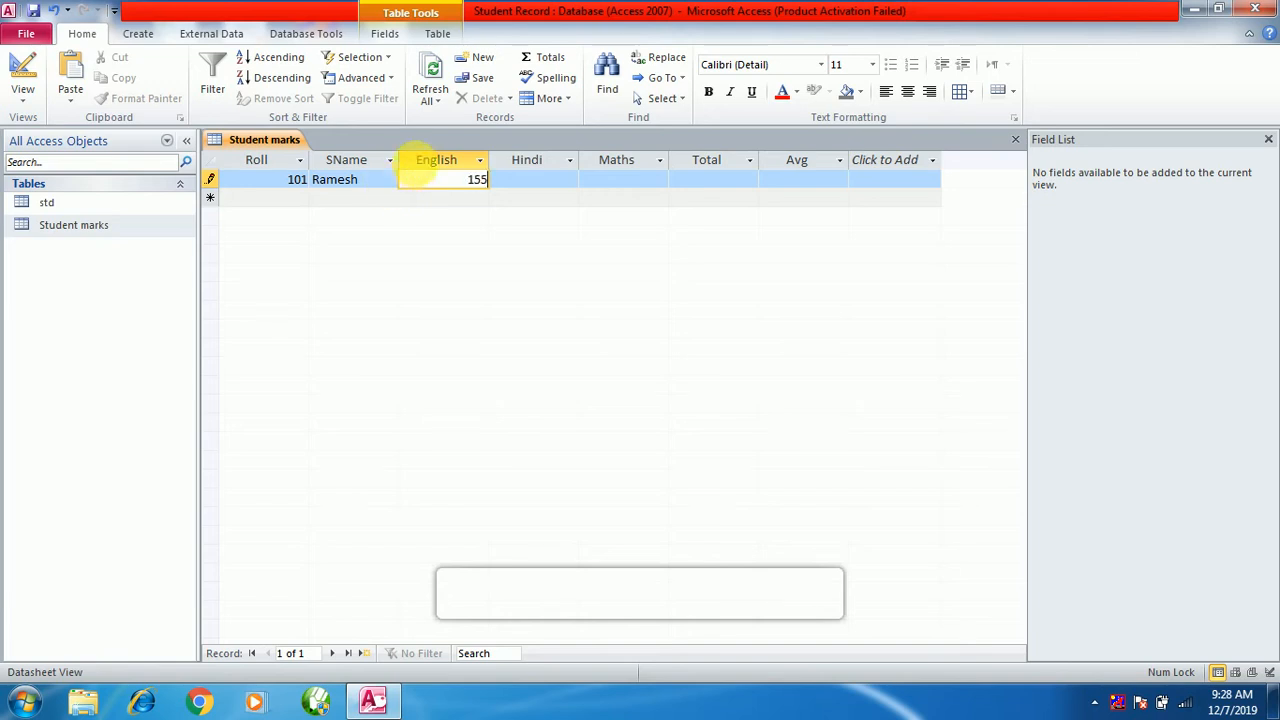
{"action": "left_click", "coordinate": [530, 185]}
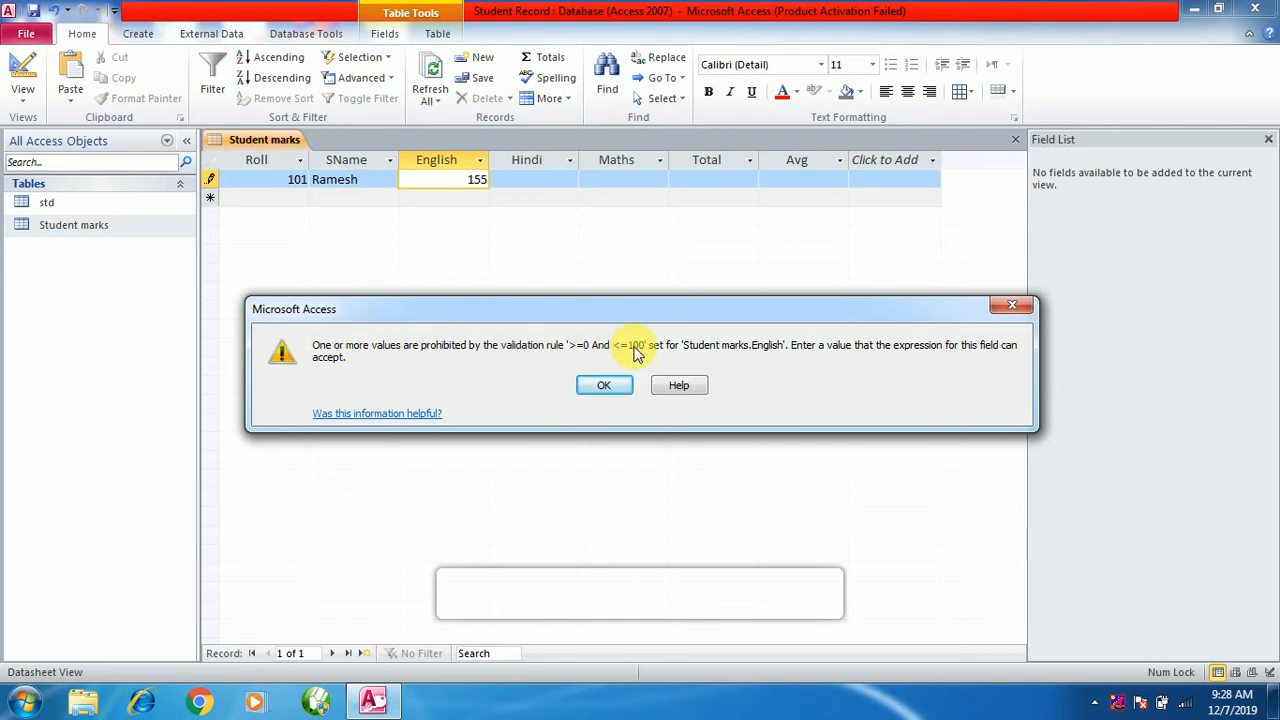
{"action": "left_click", "coordinate": [607, 388]}
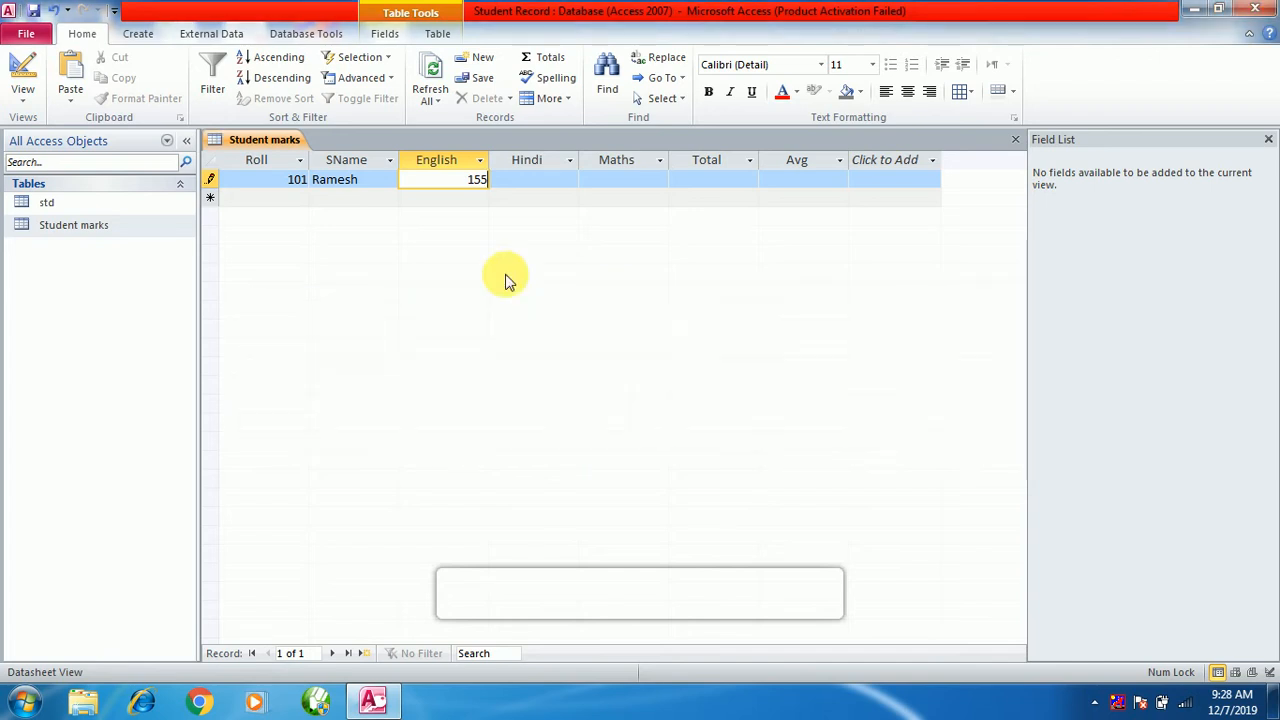
{"action": "key", "text": "BackSpace"}
{"action": "key", "text": "BackSpace"}
{"action": "key", "text": "BackSpace"}
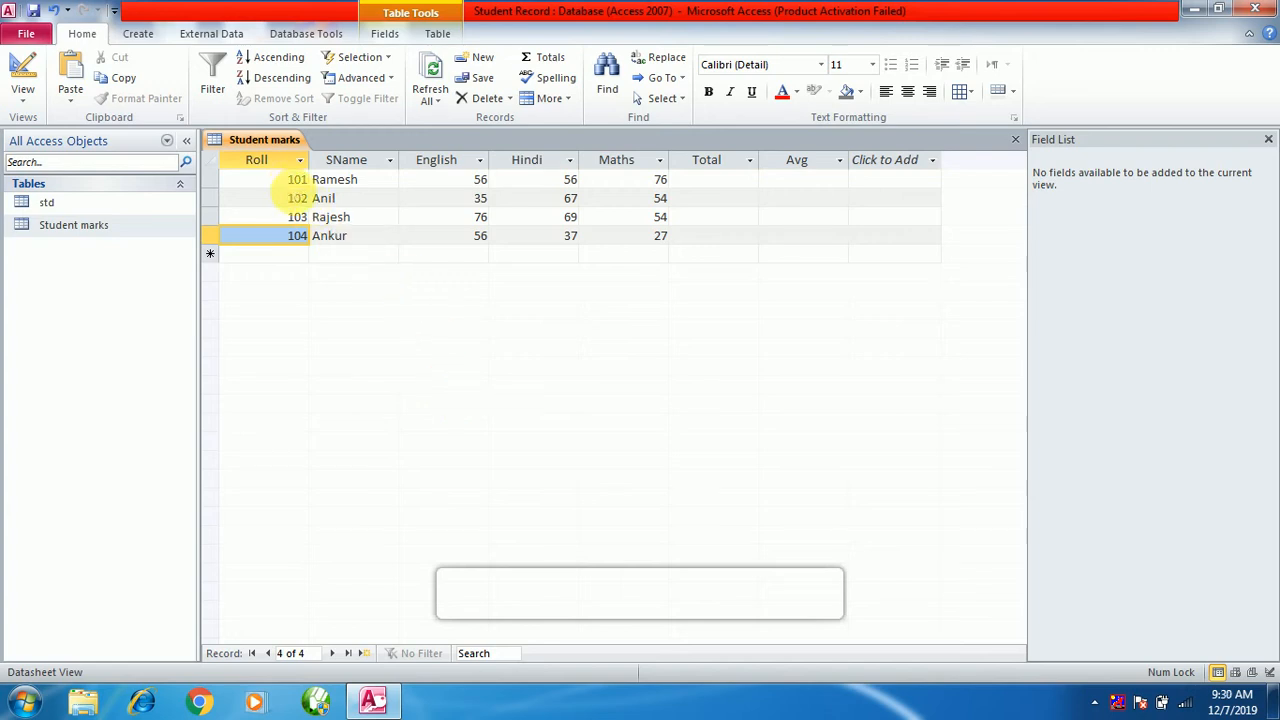
- Close the Student marks table and create a new query in Design view with that table as its source
{"action": "right_click", "coordinate": [260, 141]}
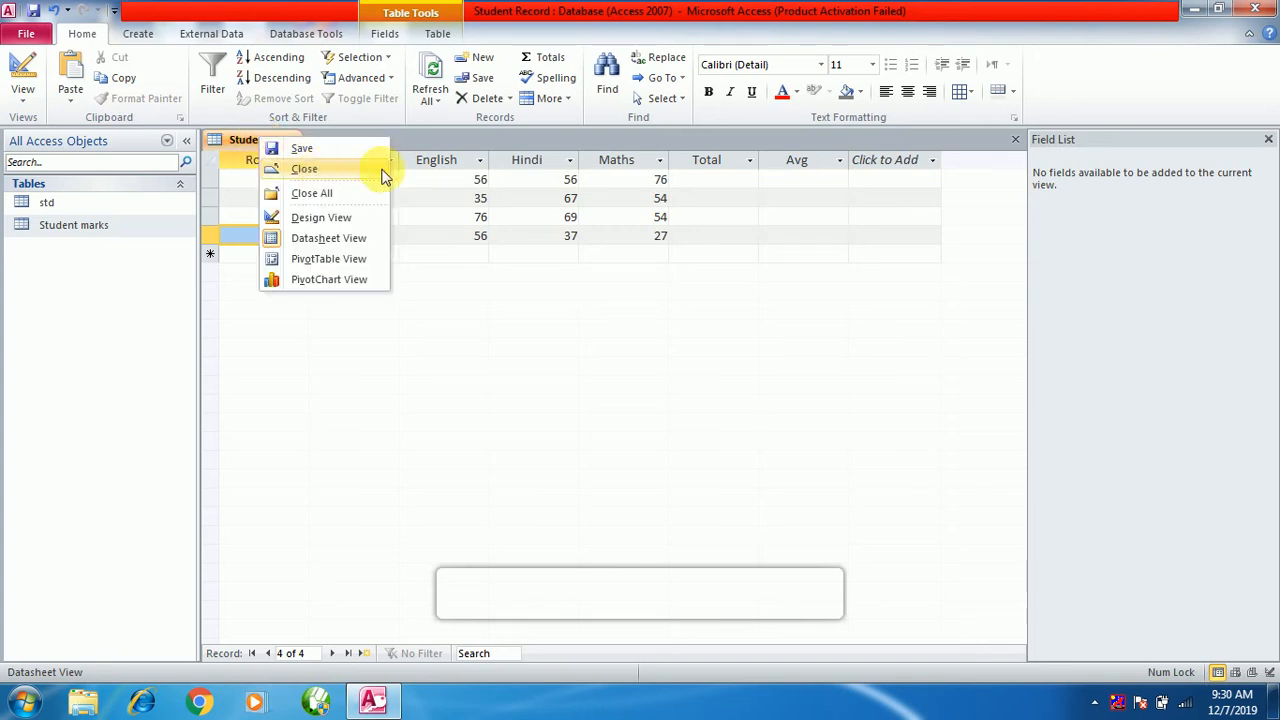
{"action": "left_click", "coordinate": [1016, 140]}
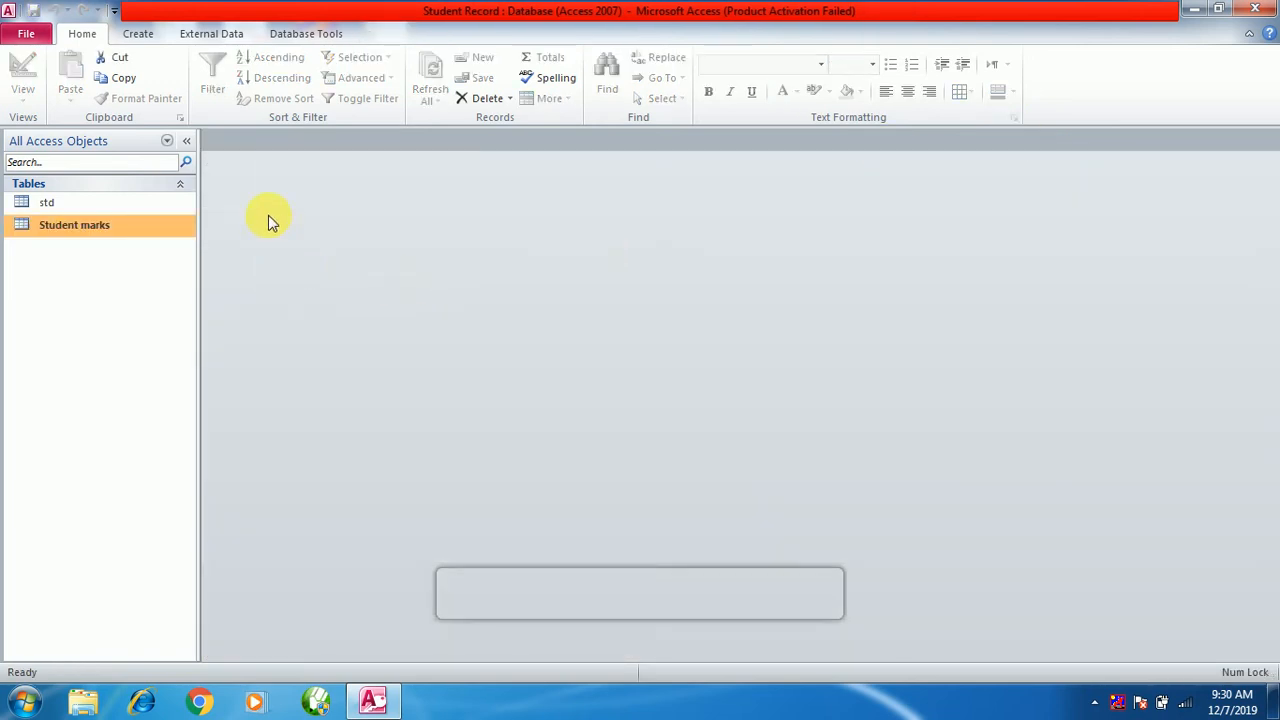
{"action": "left_click", "coordinate": [138, 33]}
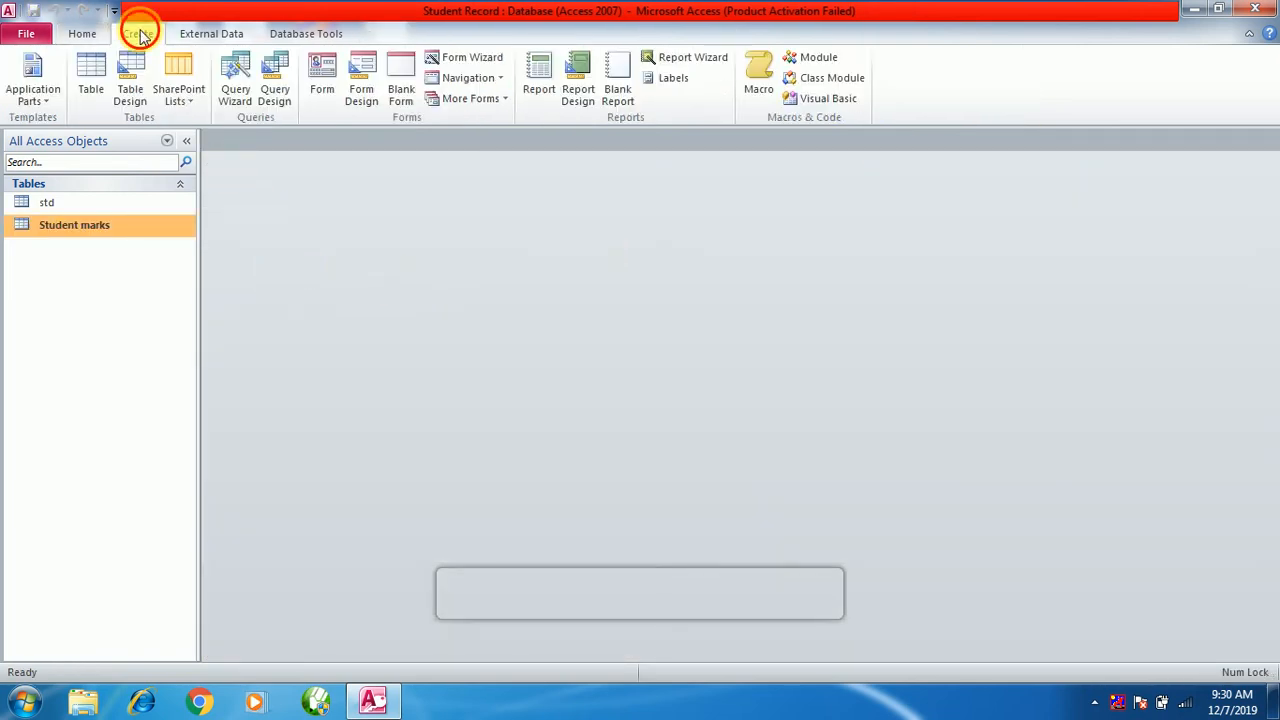
{"action": "left_click", "coordinate": [281, 79]}
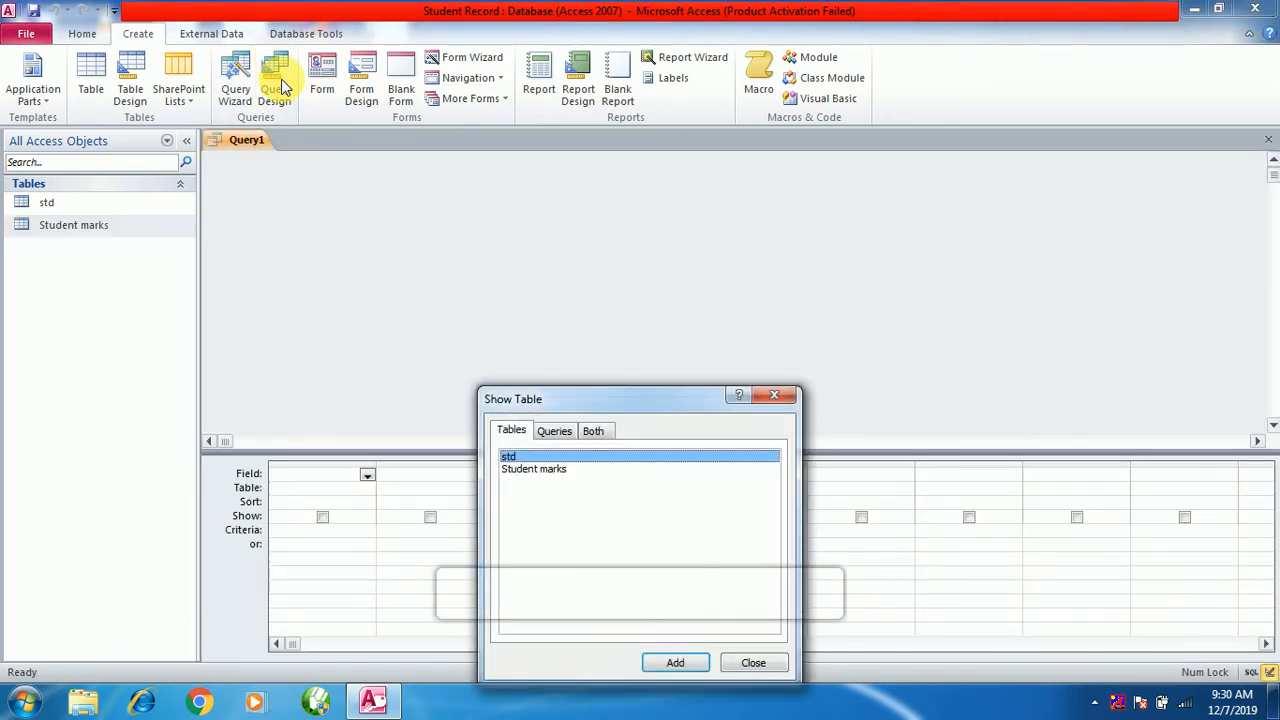
{"action": "left_click_drag", "start_coordinate": [596, 398], "coordinate": [703, 141]}
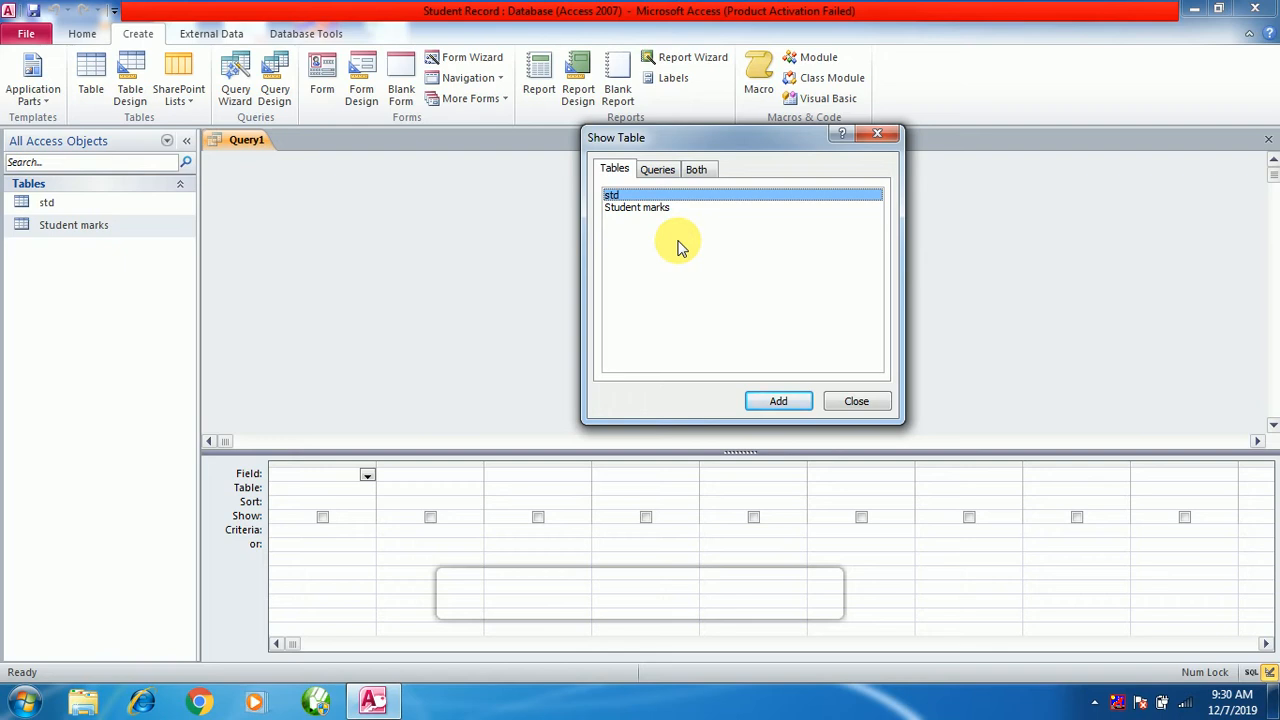
{"action": "left_click", "coordinate": [635, 213]}
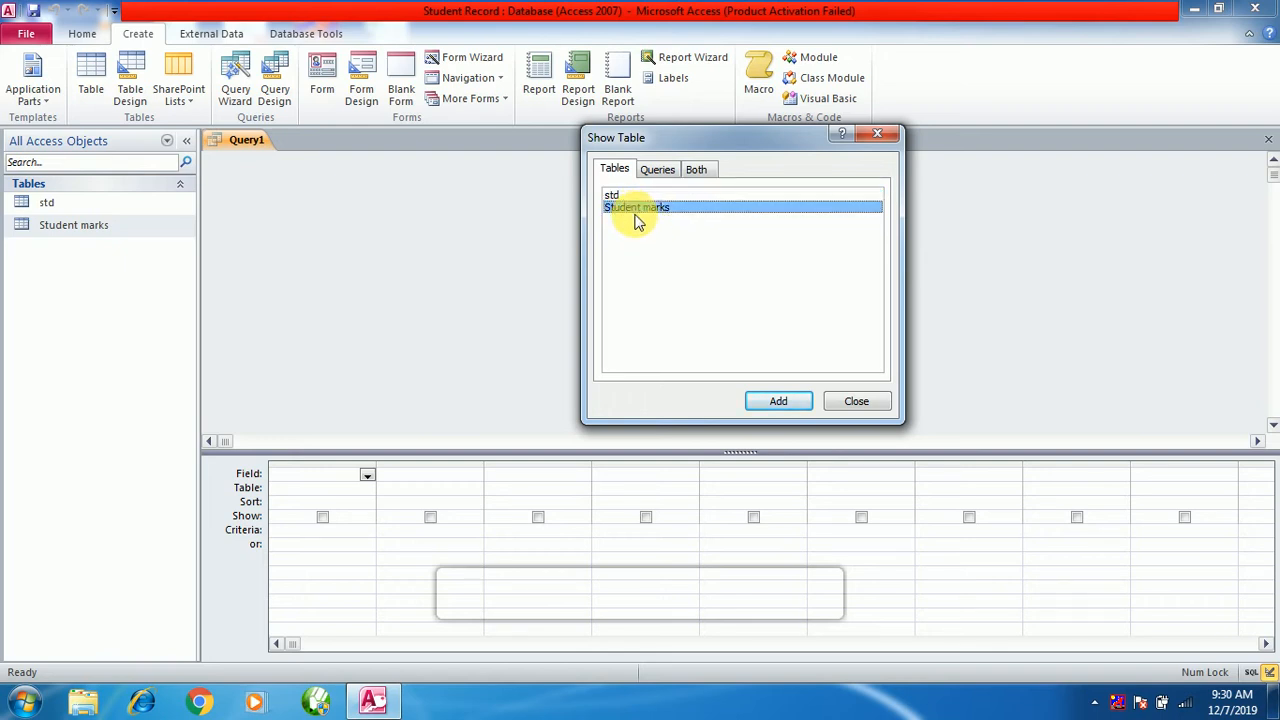
{"action": "left_click", "coordinate": [780, 402]}
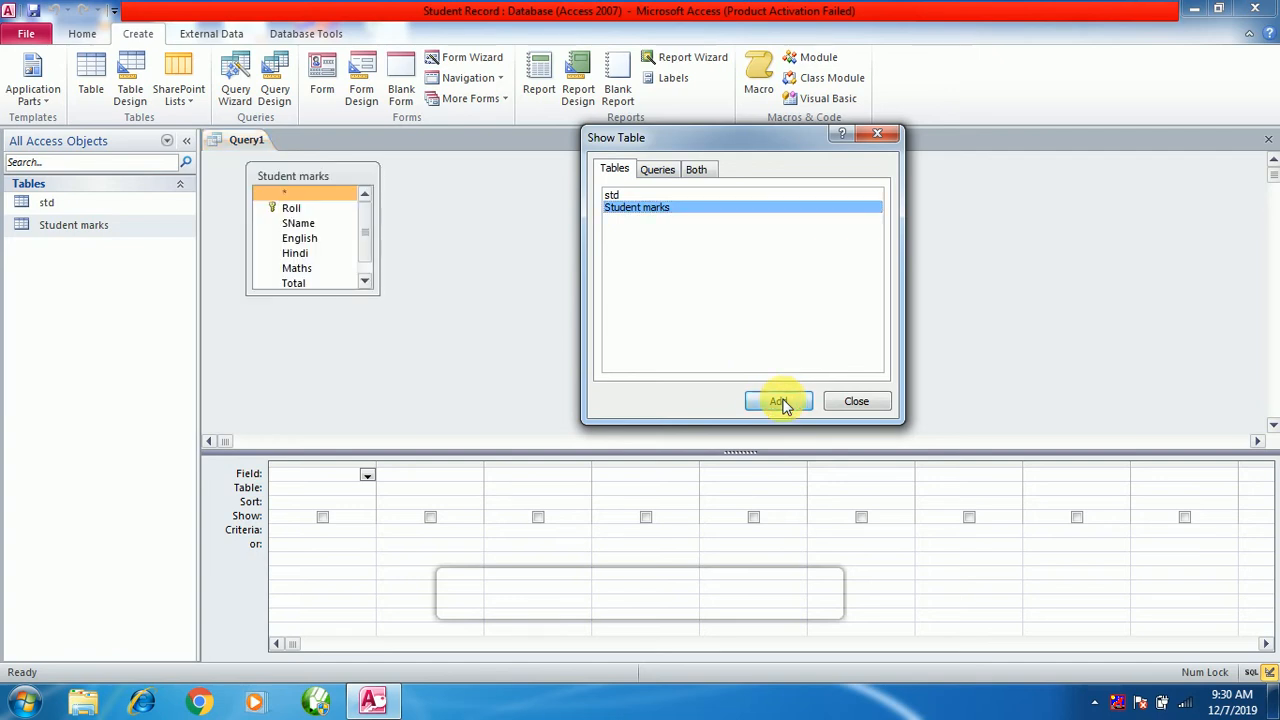
{"action": "left_click", "coordinate": [859, 410]}
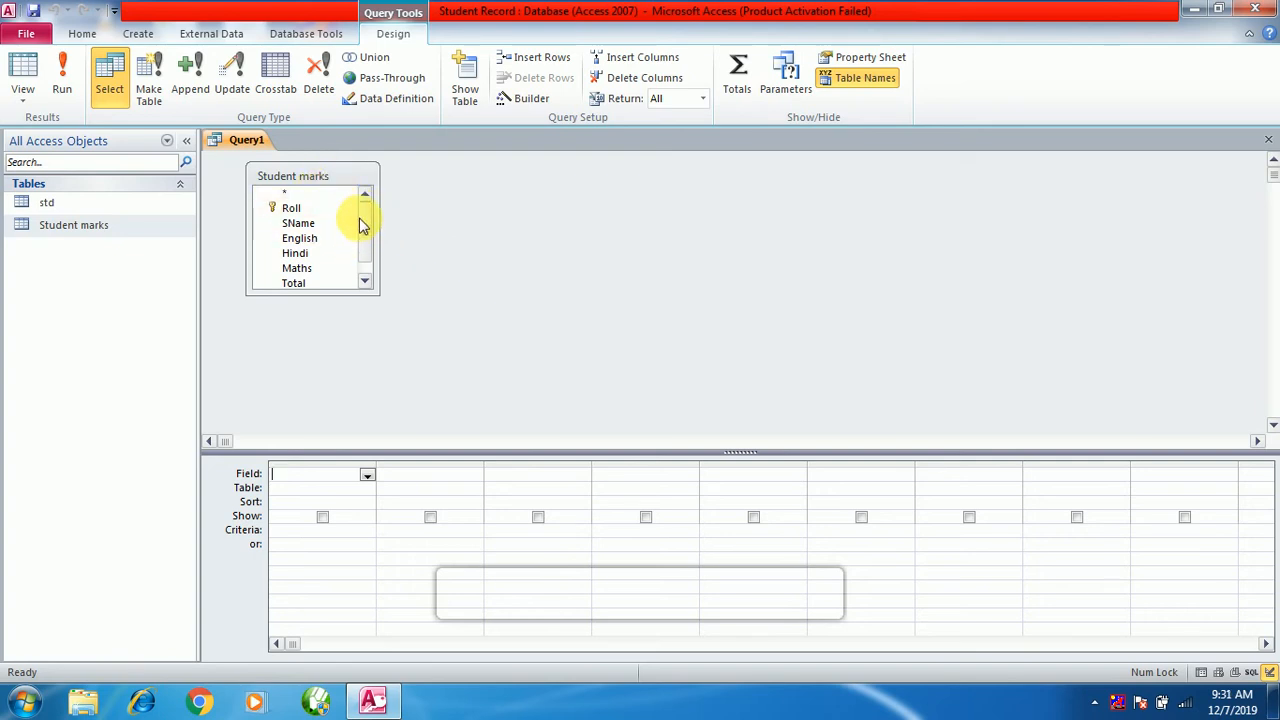
- Move the divider between the query's table area and its design grid upward
{"action": "scroll", "coordinate": [365, 232], "scroll_direction": "down", "scroll_amount": 1}
{"action": "scroll", "coordinate": [369, 209], "scroll_direction": "up", "scroll_amount": 1}
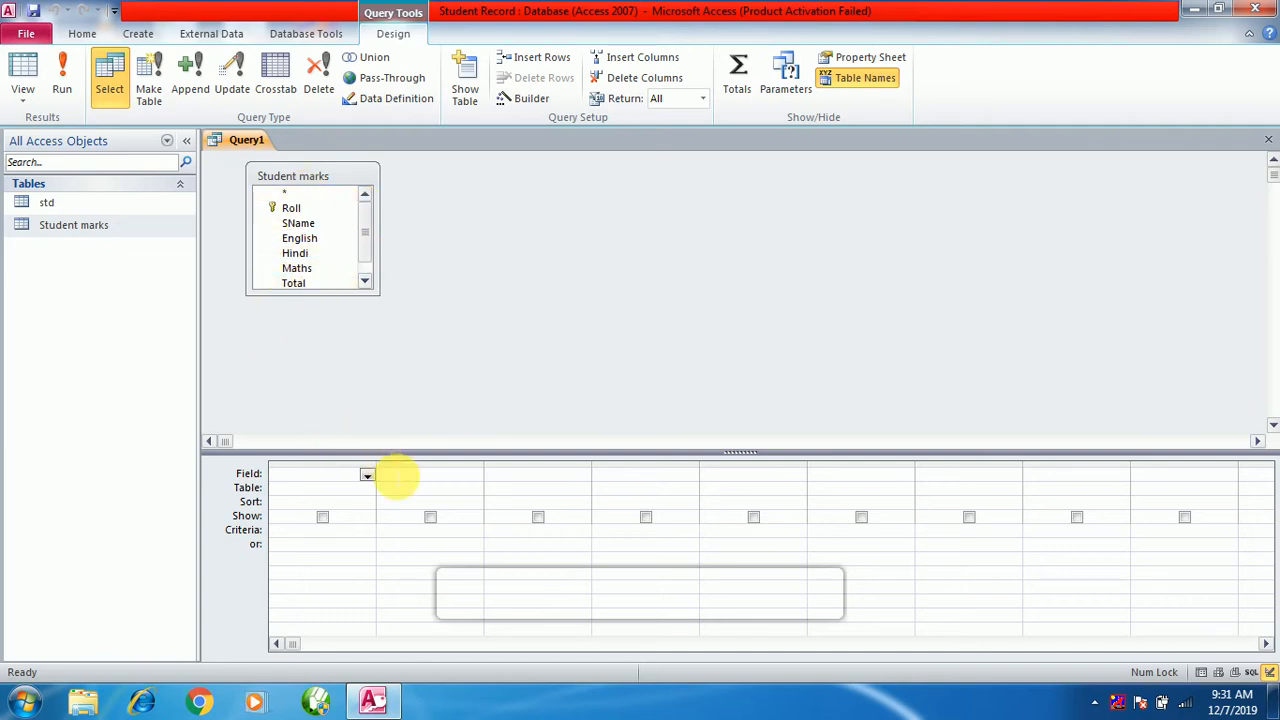
{"action": "left_click_drag", "start_coordinate": [631, 373], "coordinate": [629, 361]}
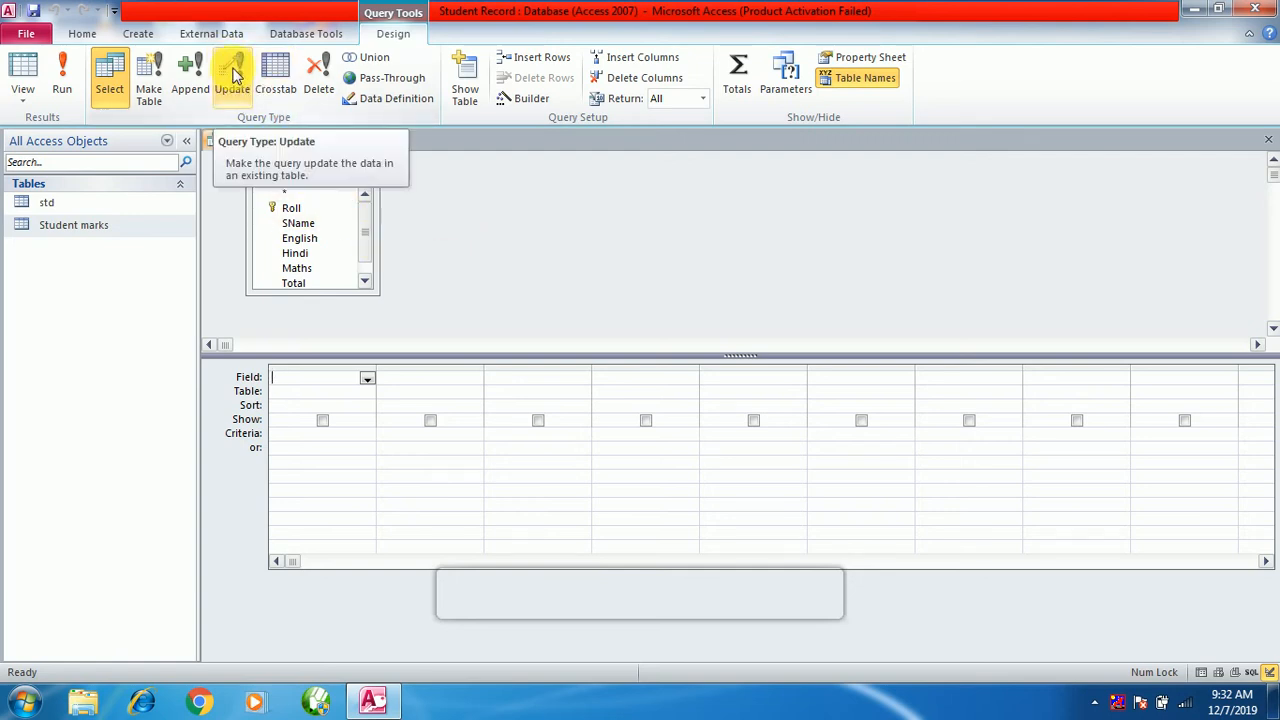
{"action": "left_click", "coordinate": [232, 78]}
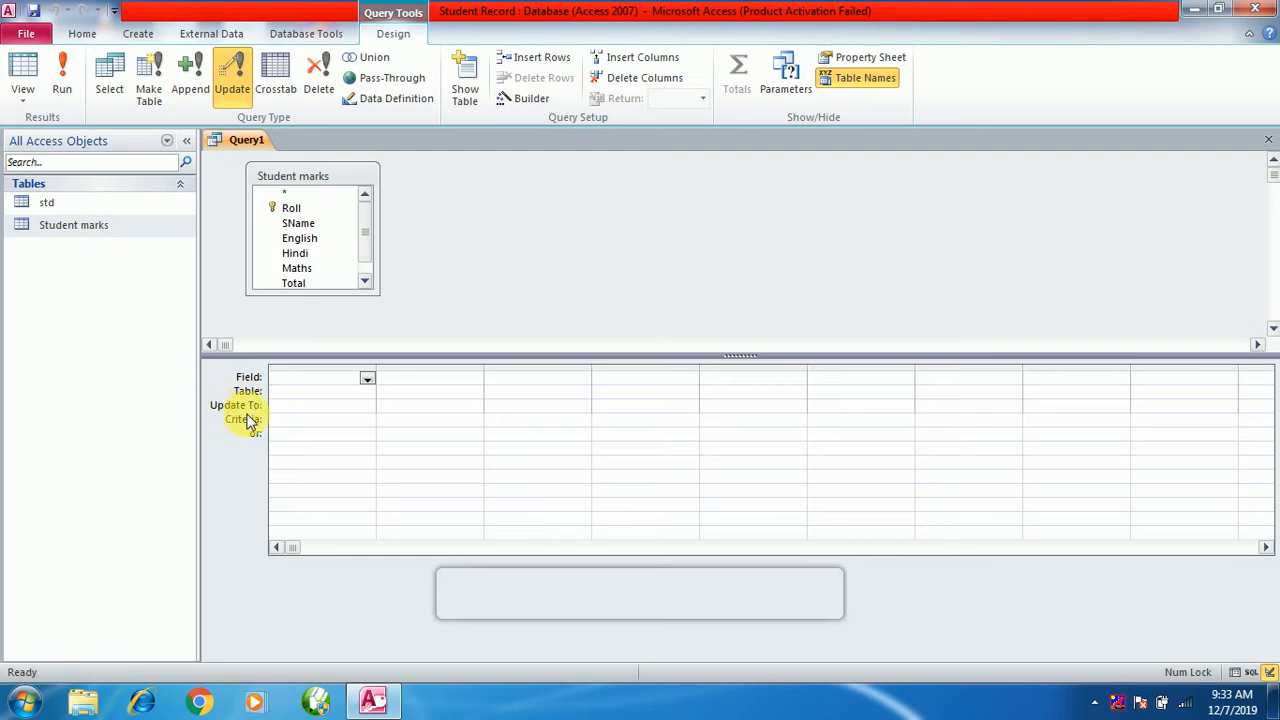
{"action": "left_click", "coordinate": [152, 95]}
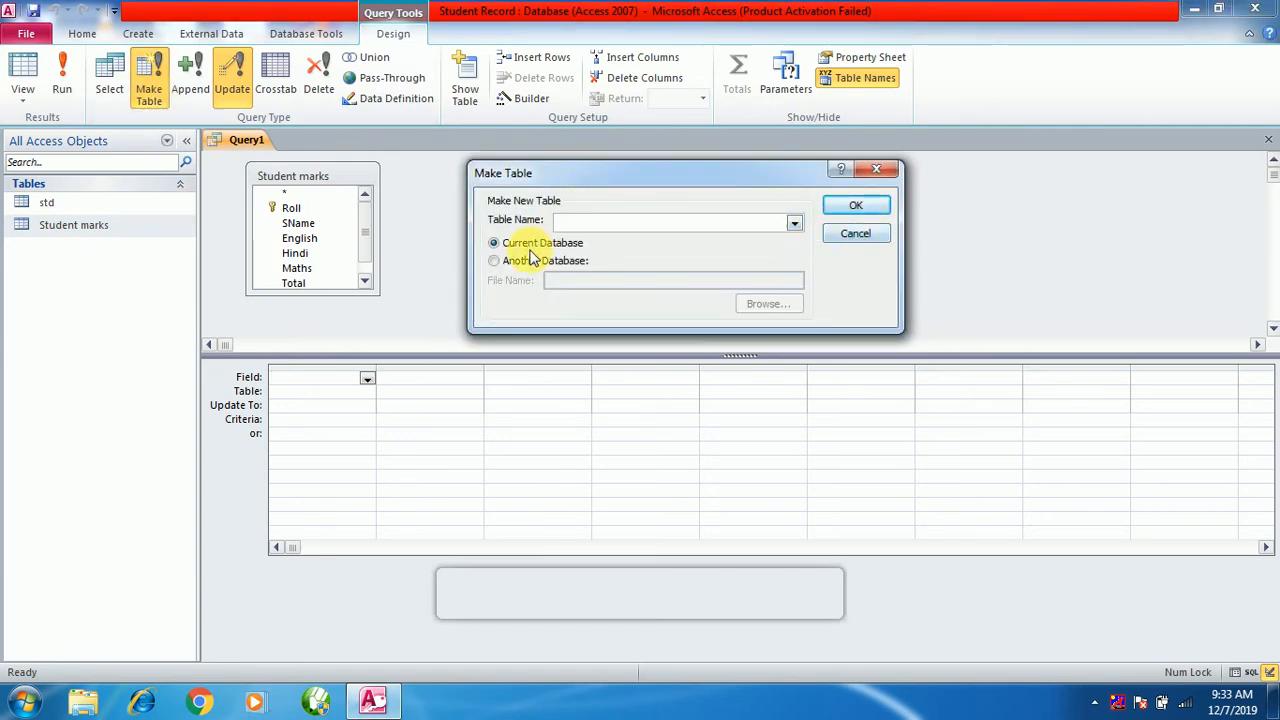
{"action": "left_click", "coordinate": [868, 237]}
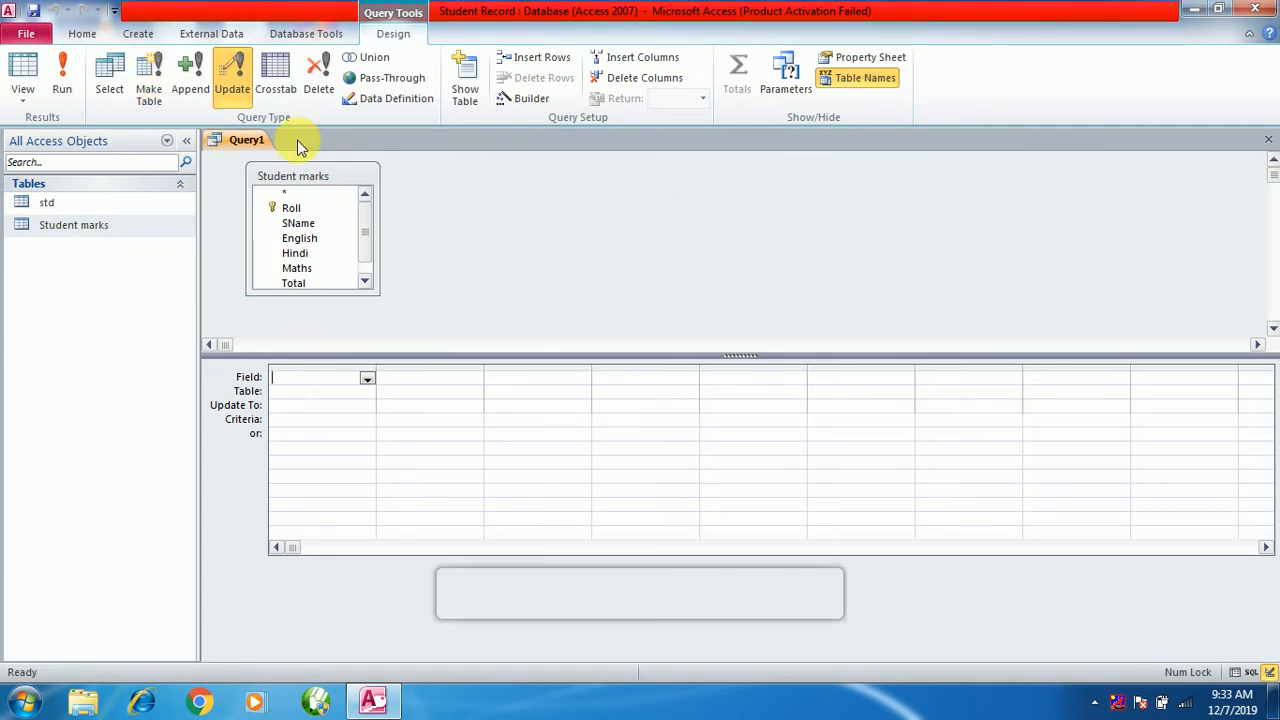
{"action": "left_click", "coordinate": [110, 78]}
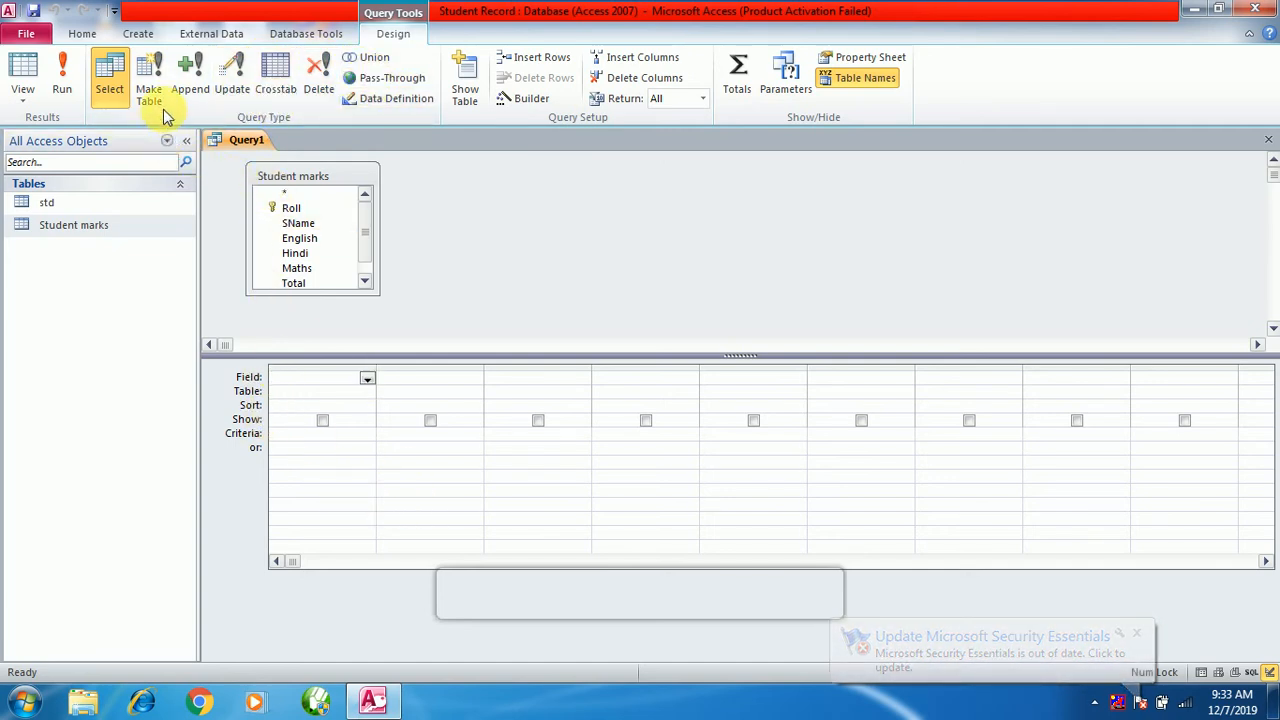
- Change the query type to Update and add the Total field of Student marks as the first grid column
{"action": "left_click", "coordinate": [232, 80]}
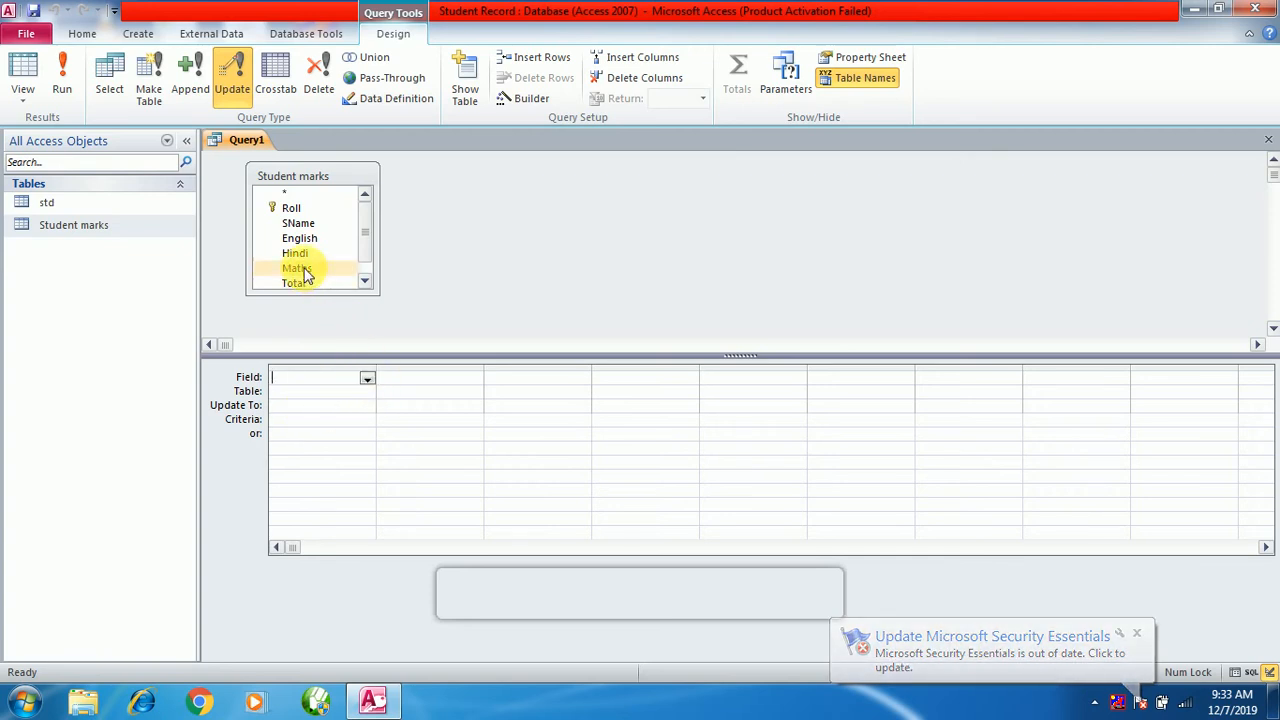
{"action": "left_click", "coordinate": [369, 382]}
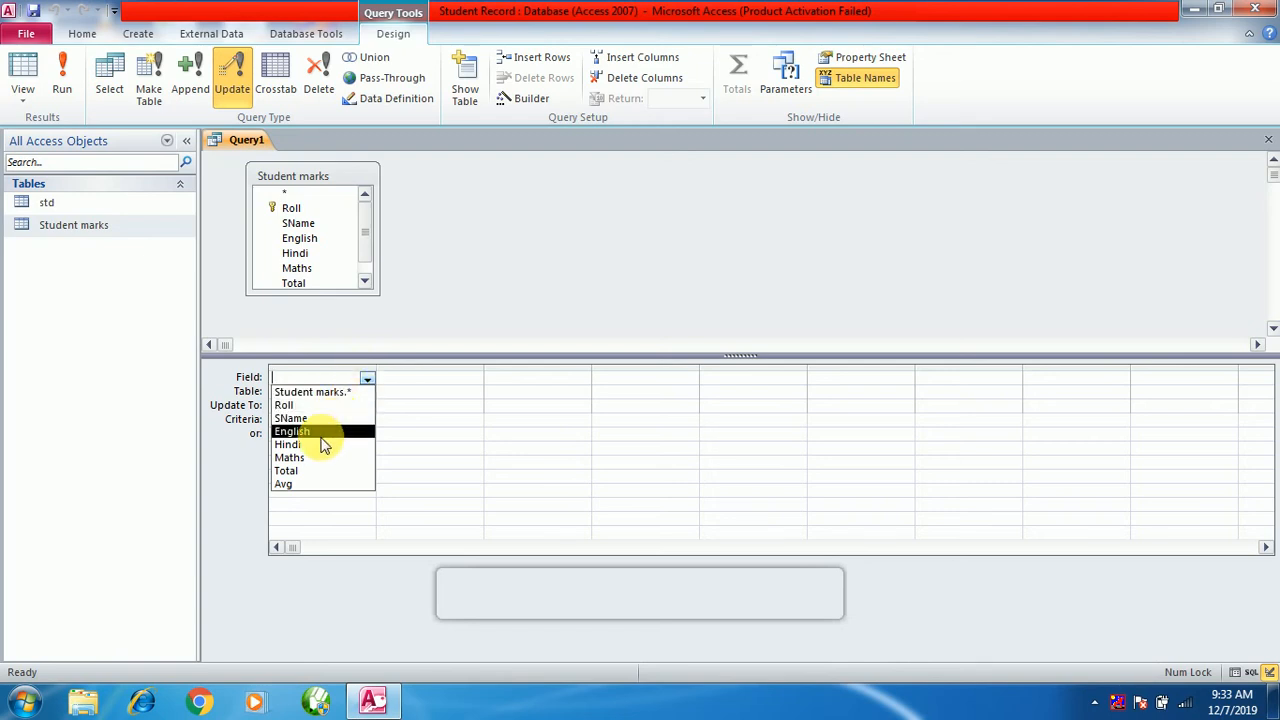
{"action": "left_click", "coordinate": [291, 472]}
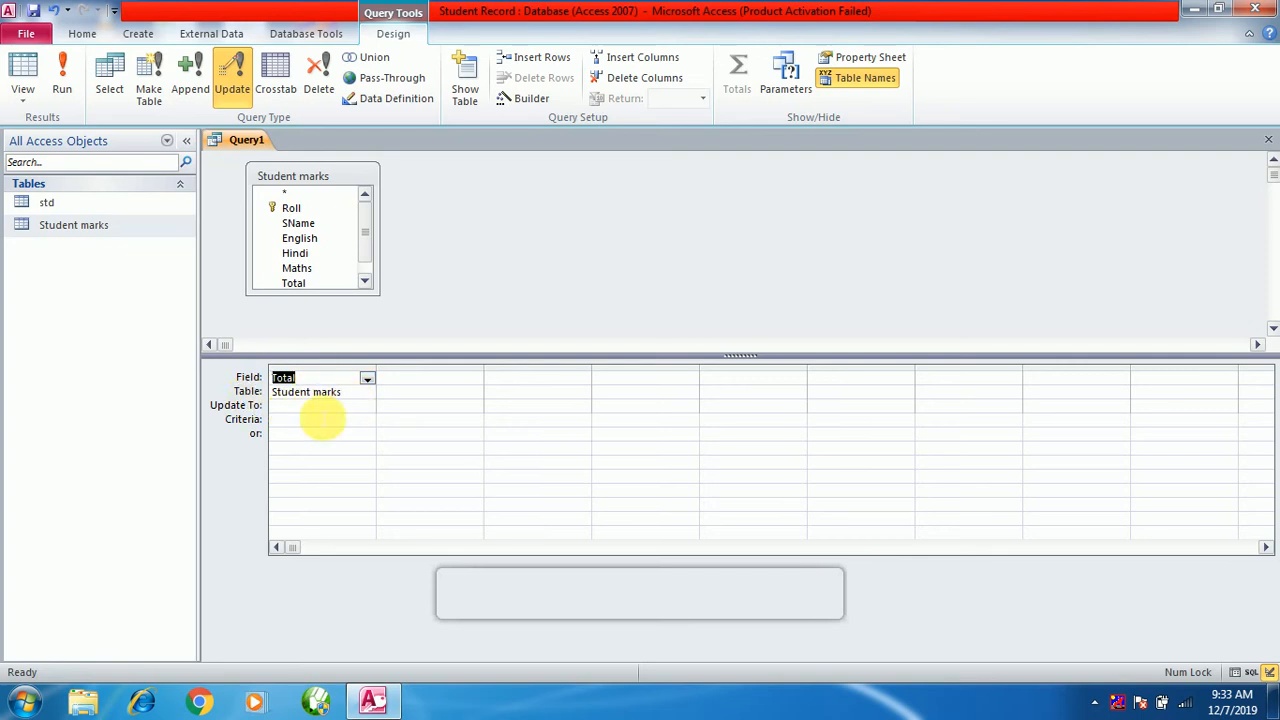
{"action": "left_click", "coordinate": [320, 419]}
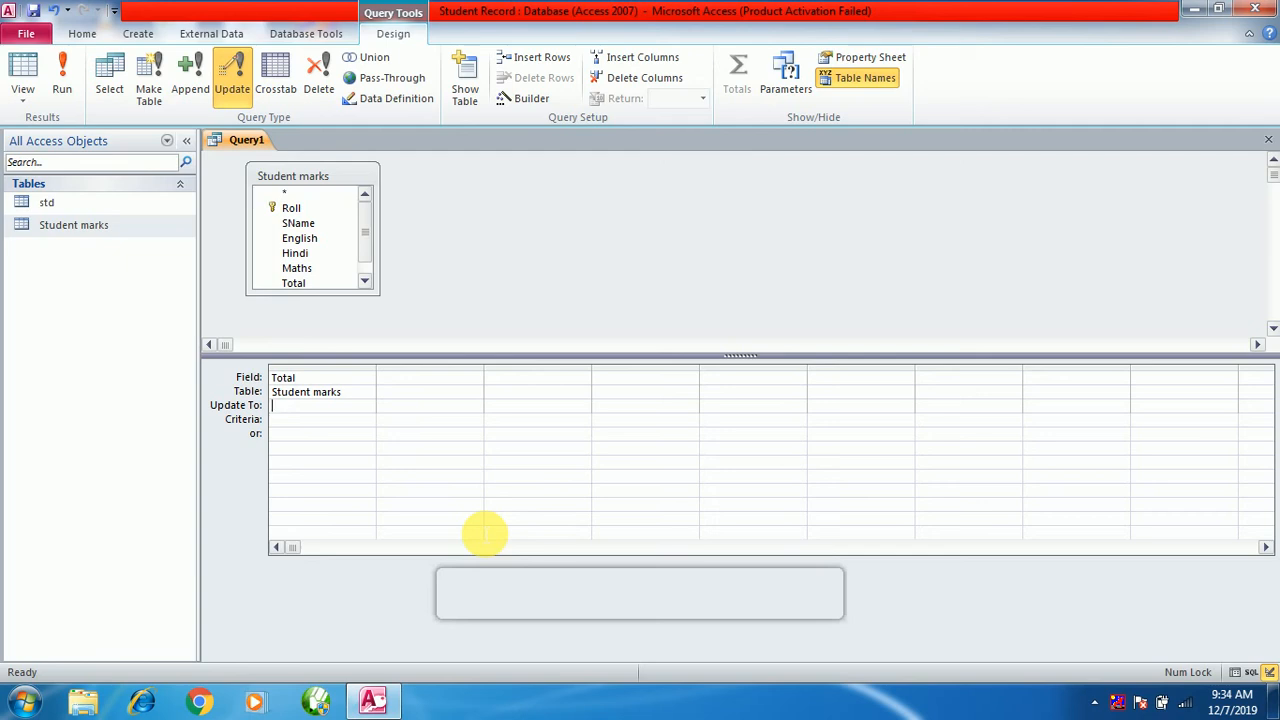
{"action": "type", "text": "["}
{"action": "key", "text": "BackSpace"}
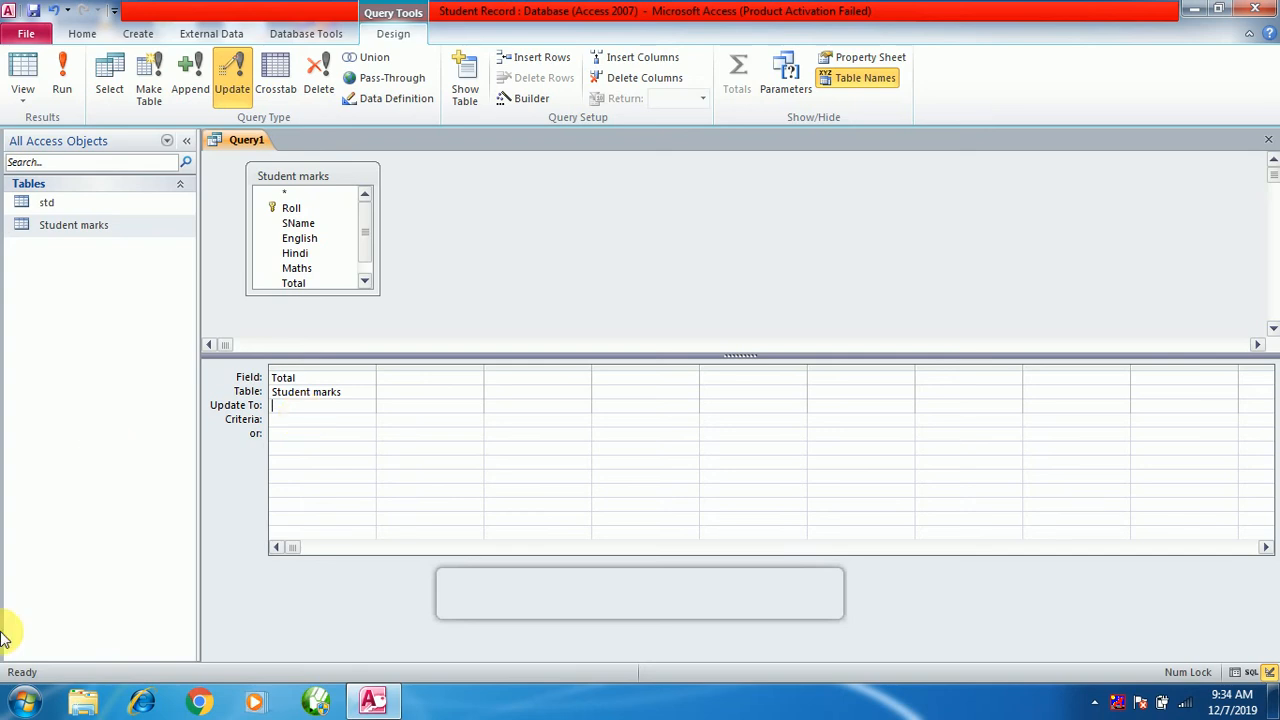
- Search for notepad among the installed programs and open a blank Notepad document
{"action": "left_click", "coordinate": [22, 702]}
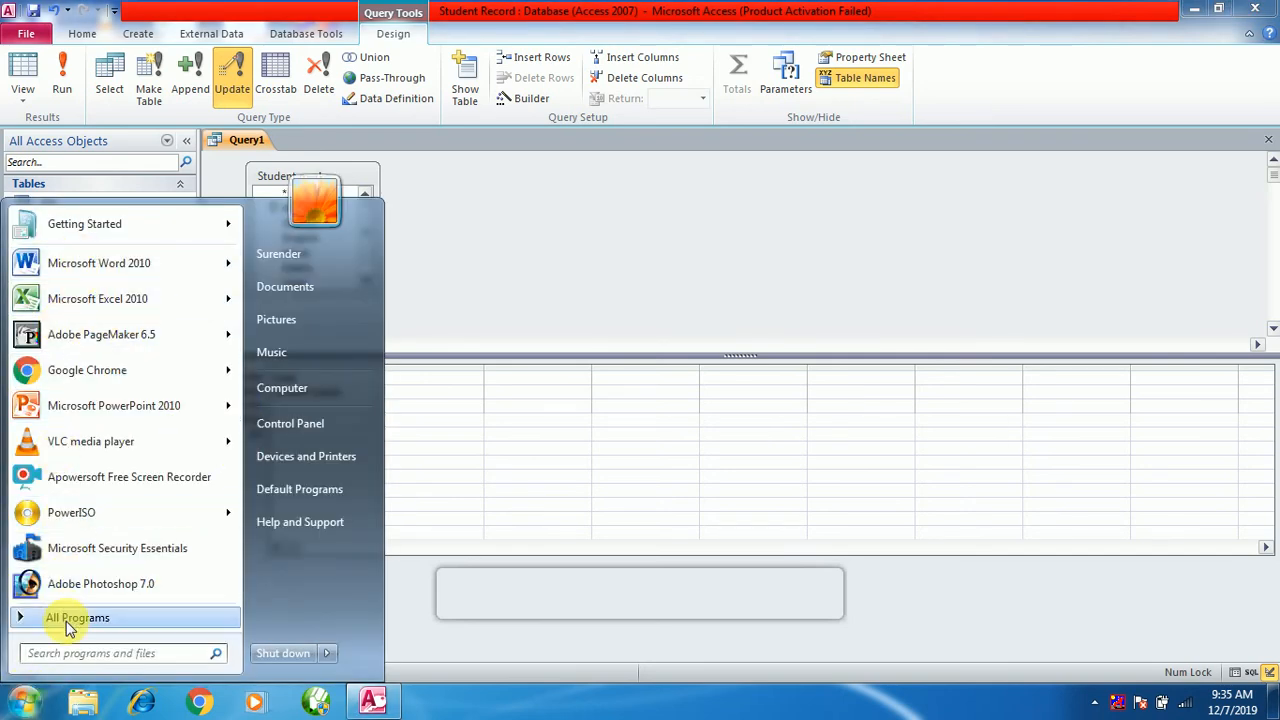
{"action": "left_click", "coordinate": [100, 655]}
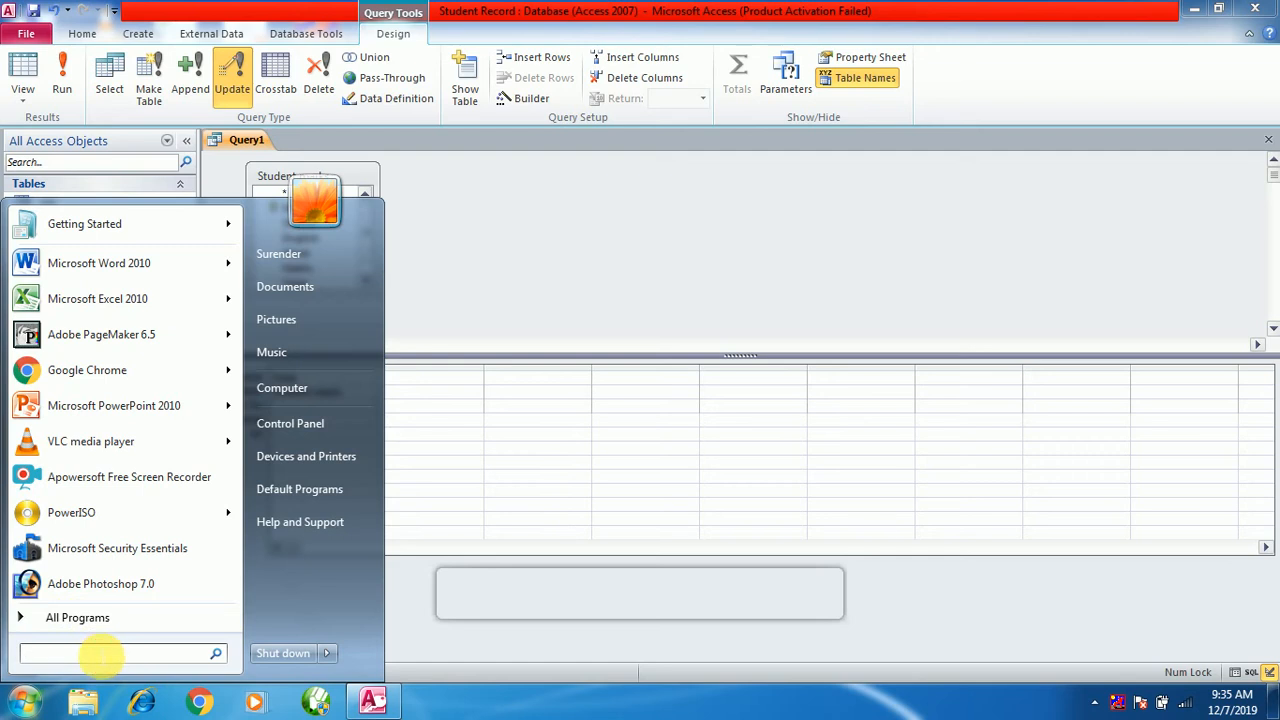
{"action": "type", "text": "notepad"}
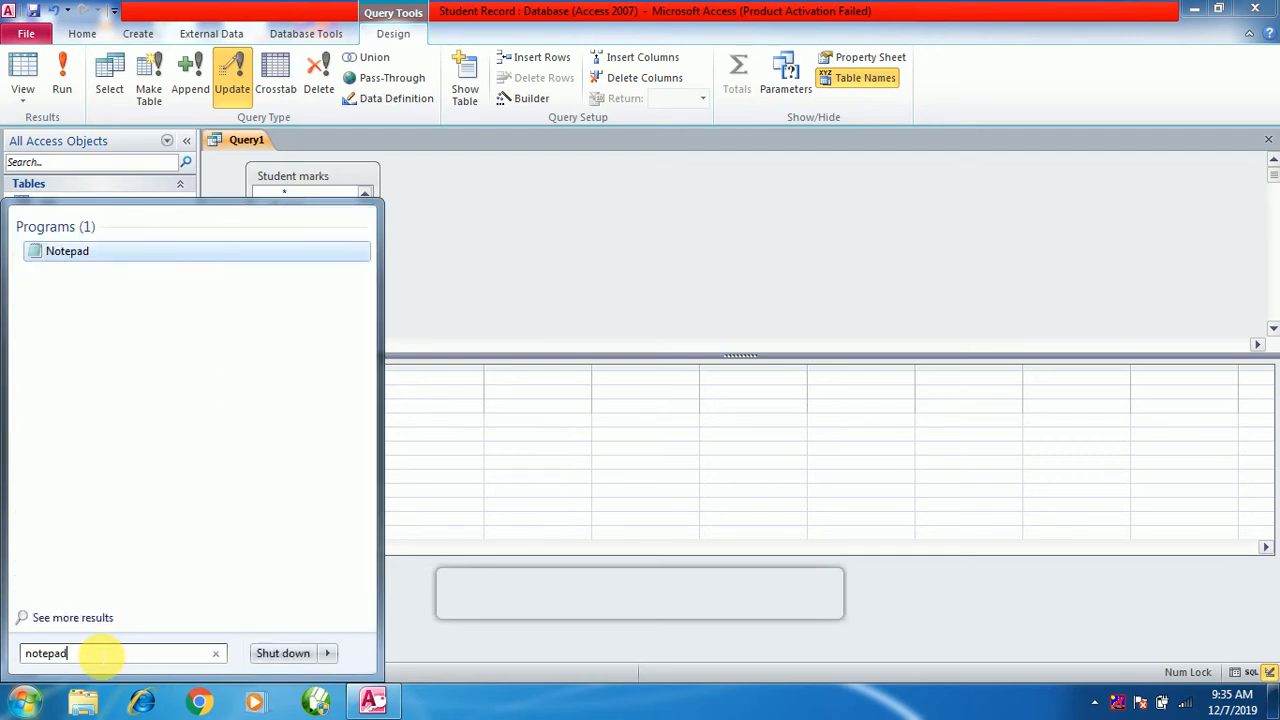
{"action": "key", "text": "Return"}
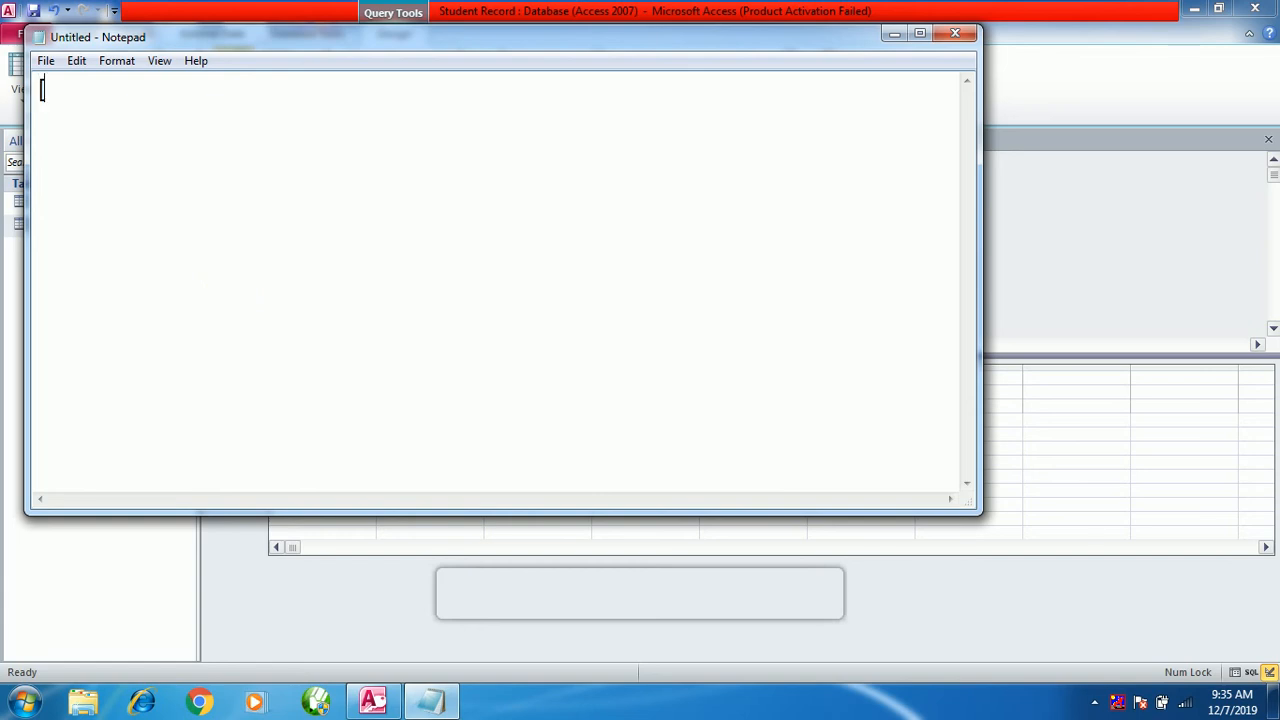
- Write the total expression [English]+[Hindi]+[Maths] in the blank Notepad document
{"action": "type", "text": "[e"}
{"action": "key", "text": "BackSpace"}
{"action": "type", "text": "English"}
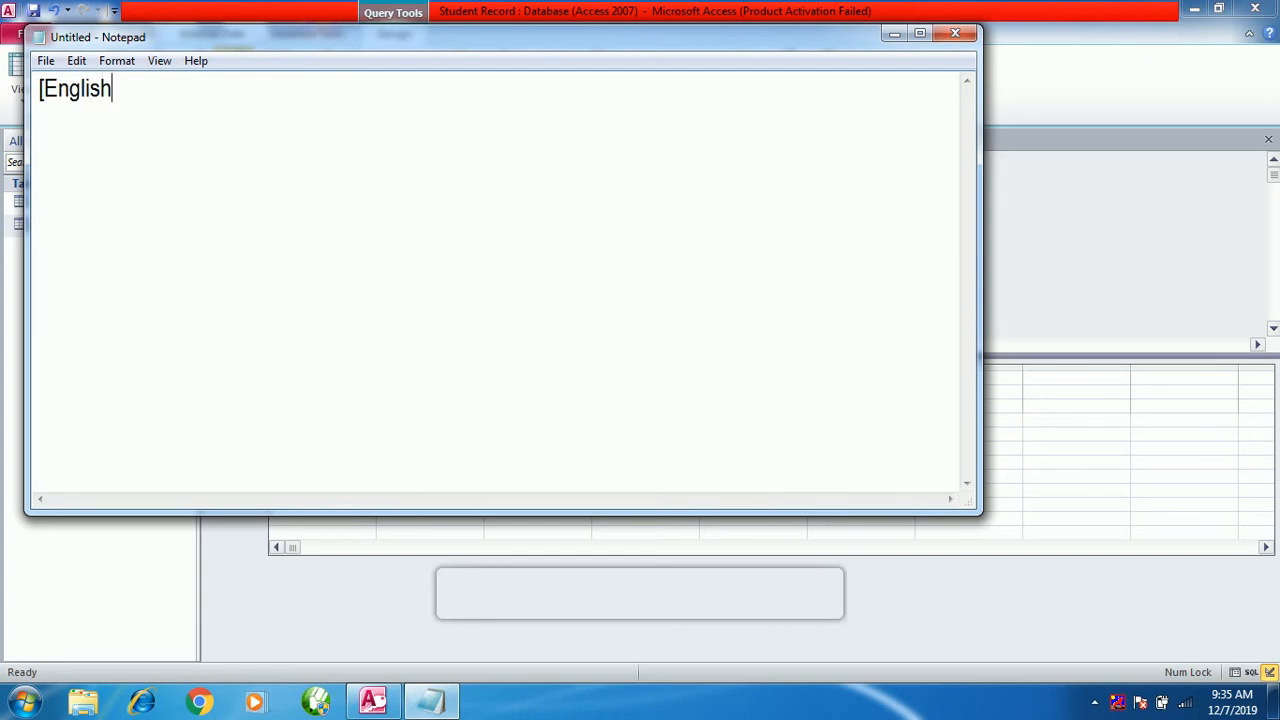
{"action": "type", "text": "]+[Hindi"}
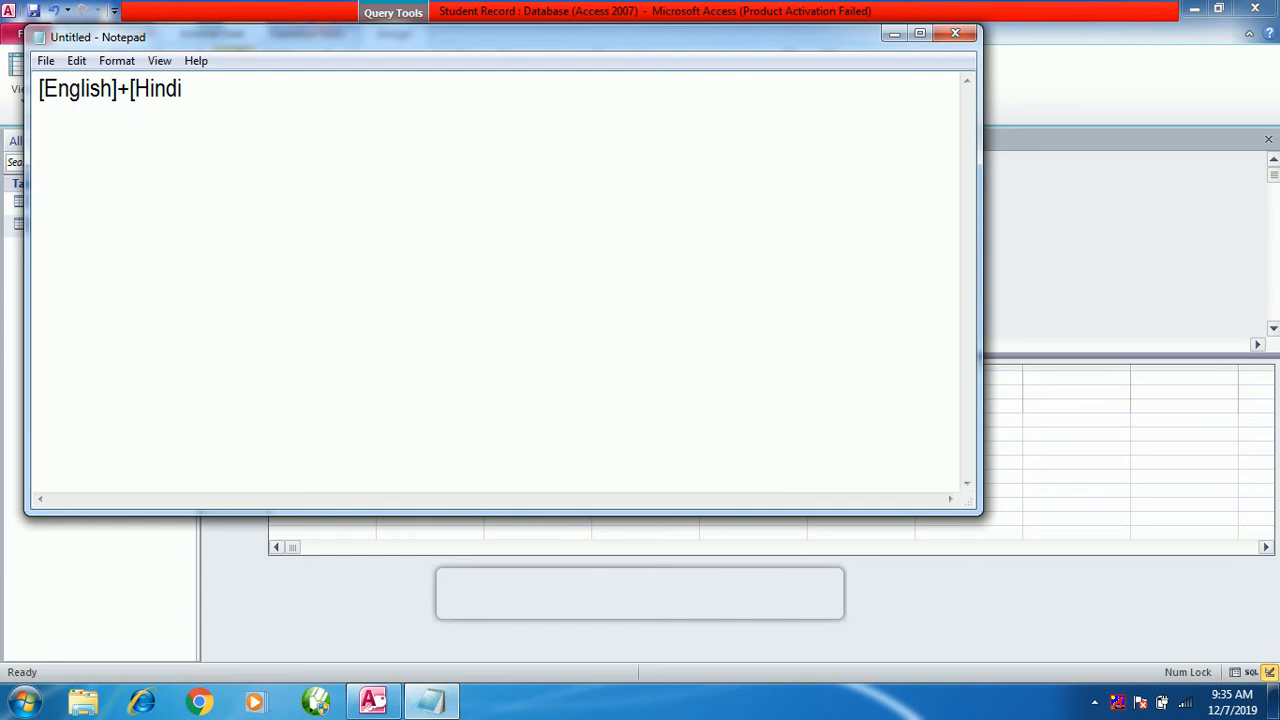
{"action": "type", "text": "]+[Maths"}
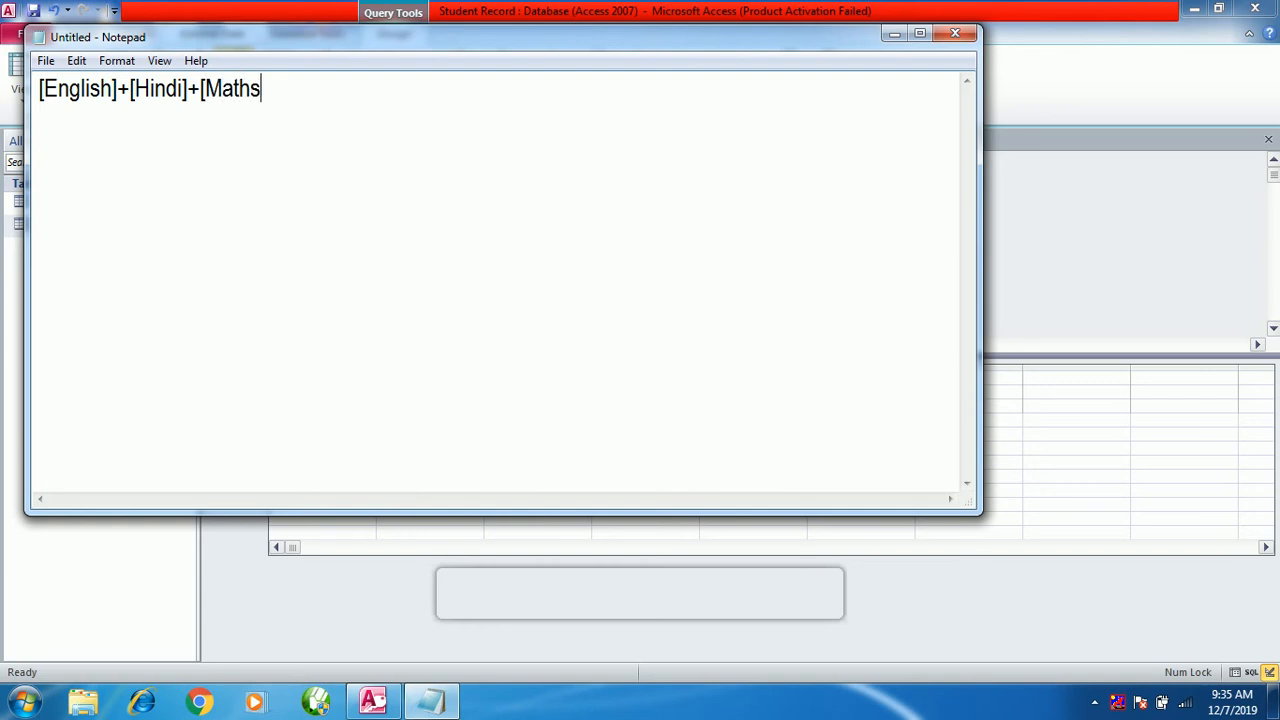
{"action": "type", "text": "]"}
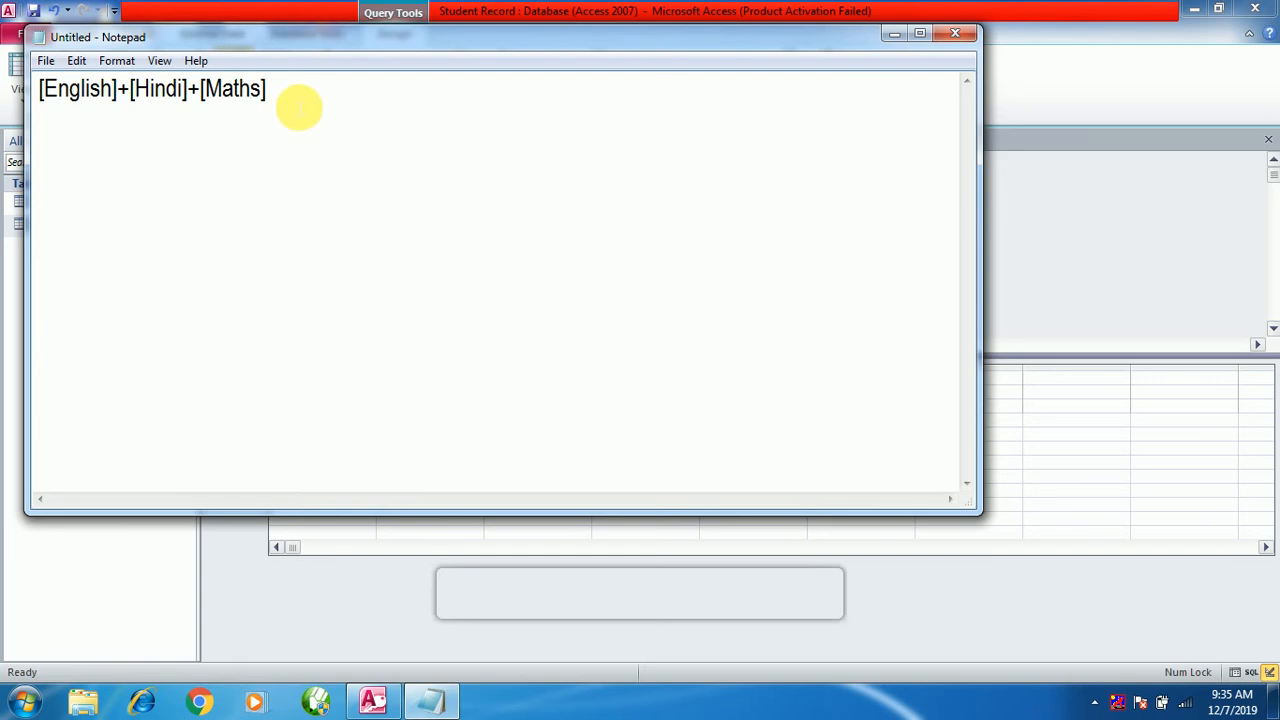
- Copy the whole expression from Notepad and close Notepad without saving the text
{"action": "left_click_drag", "start_coordinate": [270, 90], "coordinate": [40, 88]}
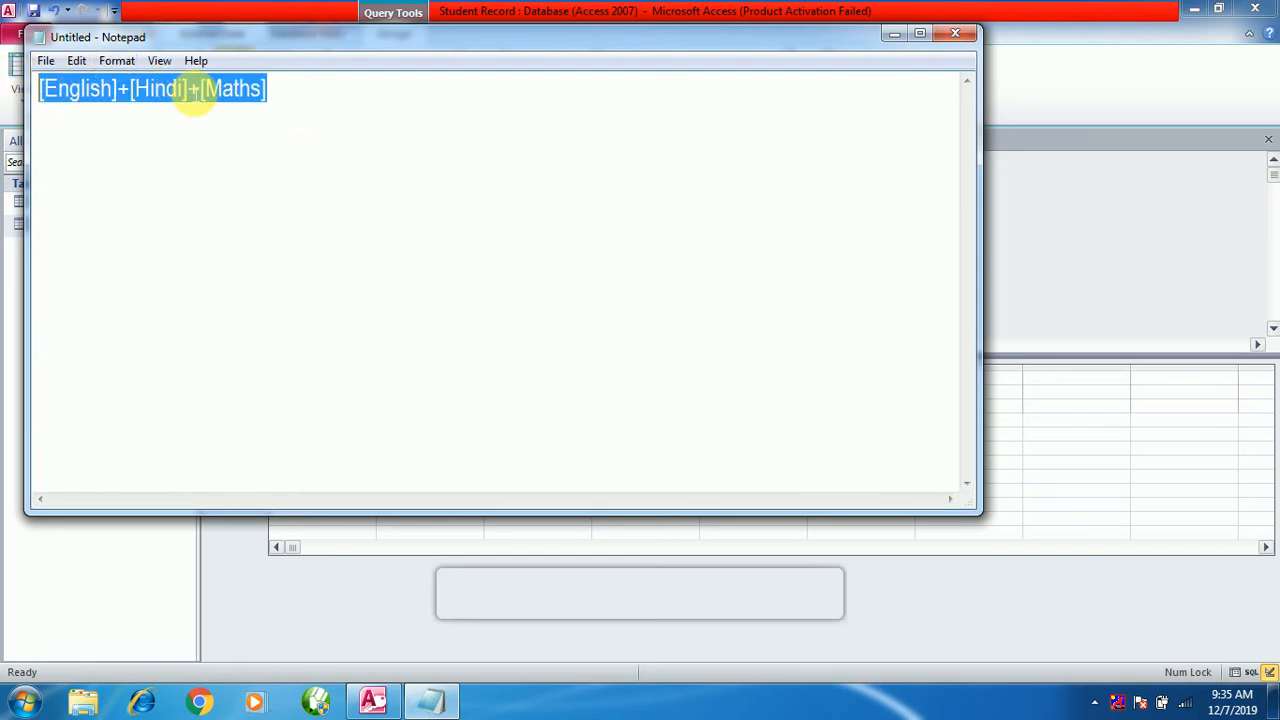
{"action": "right_click", "coordinate": [153, 92]}
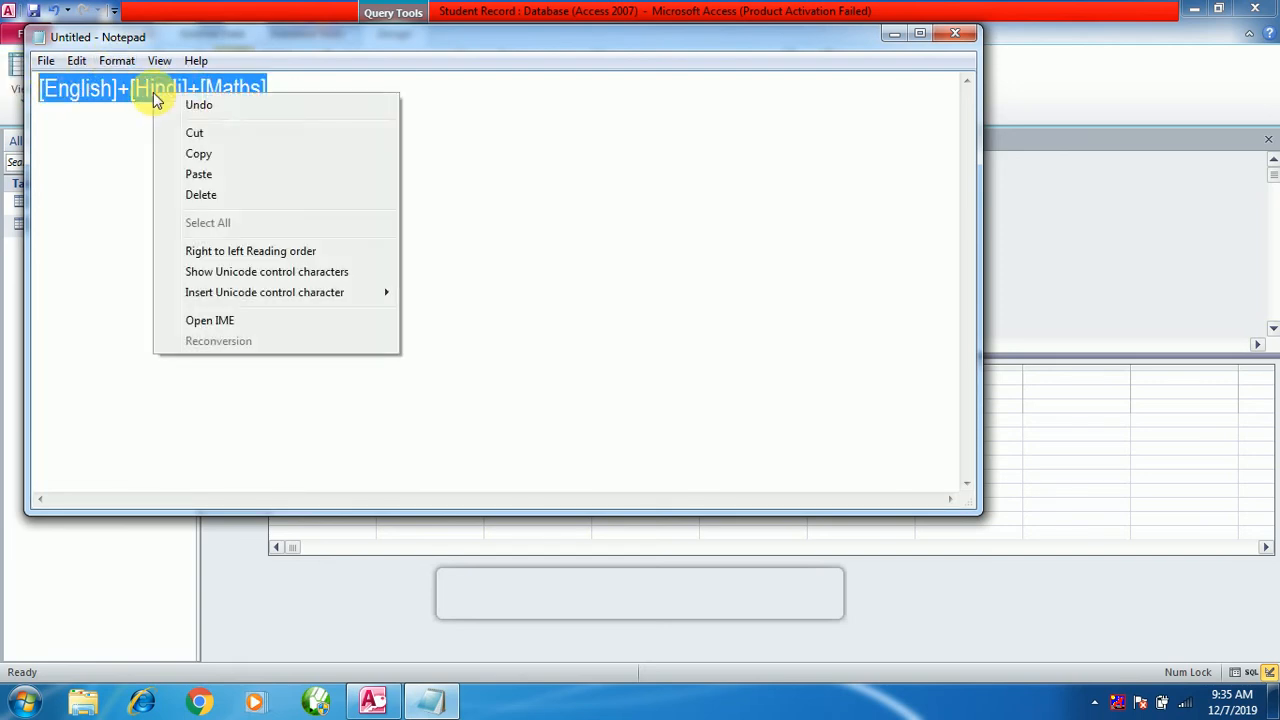
{"action": "left_click", "coordinate": [209, 155]}
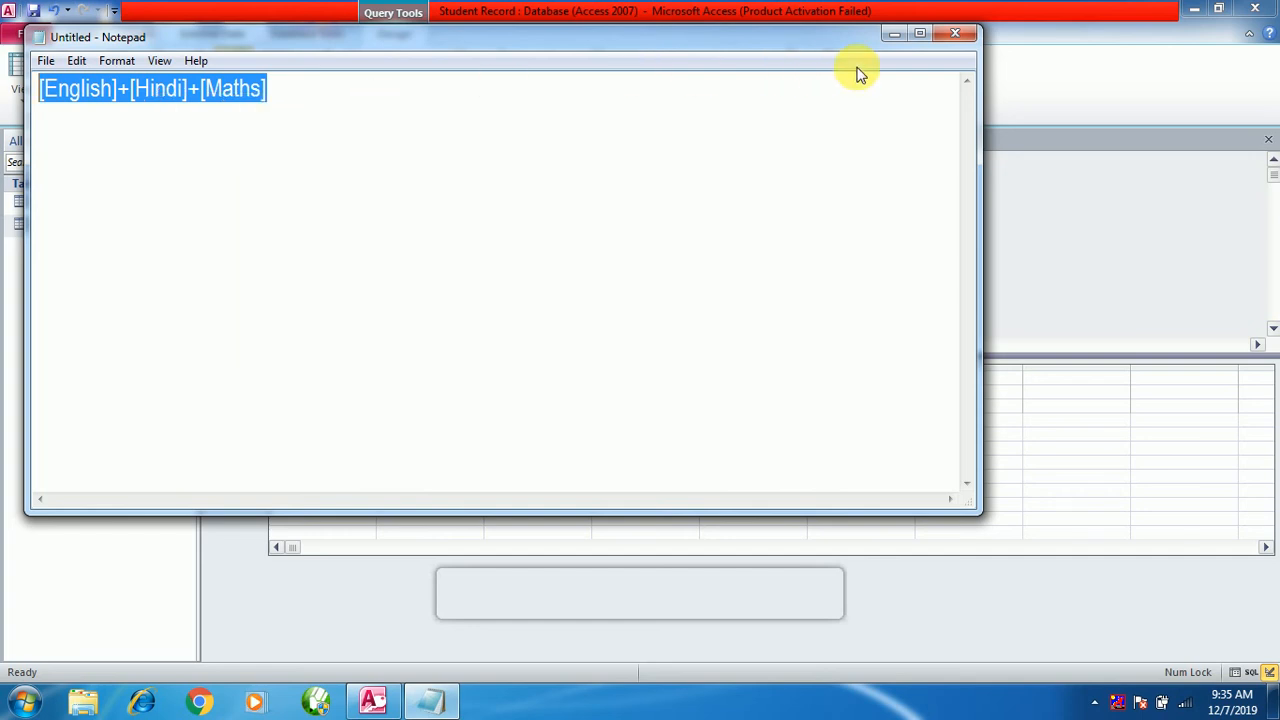
{"action": "left_click", "coordinate": [955, 34]}
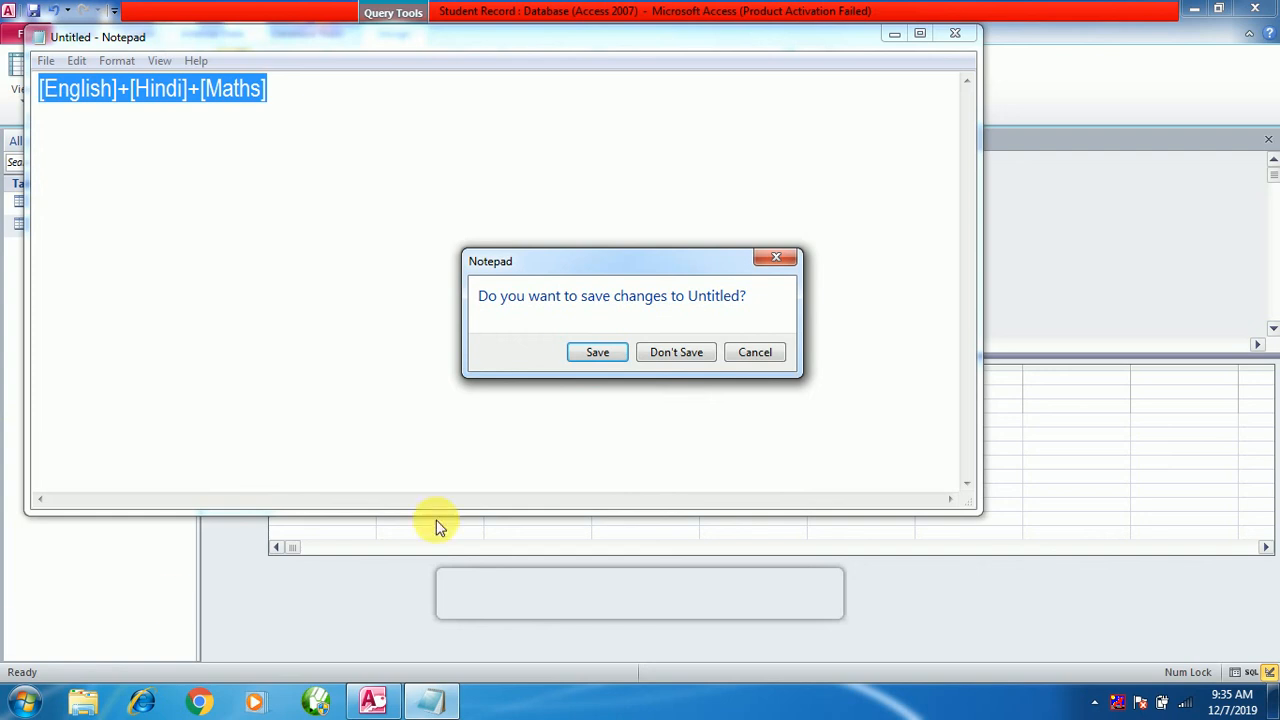
{"action": "left_click", "coordinate": [757, 352]}
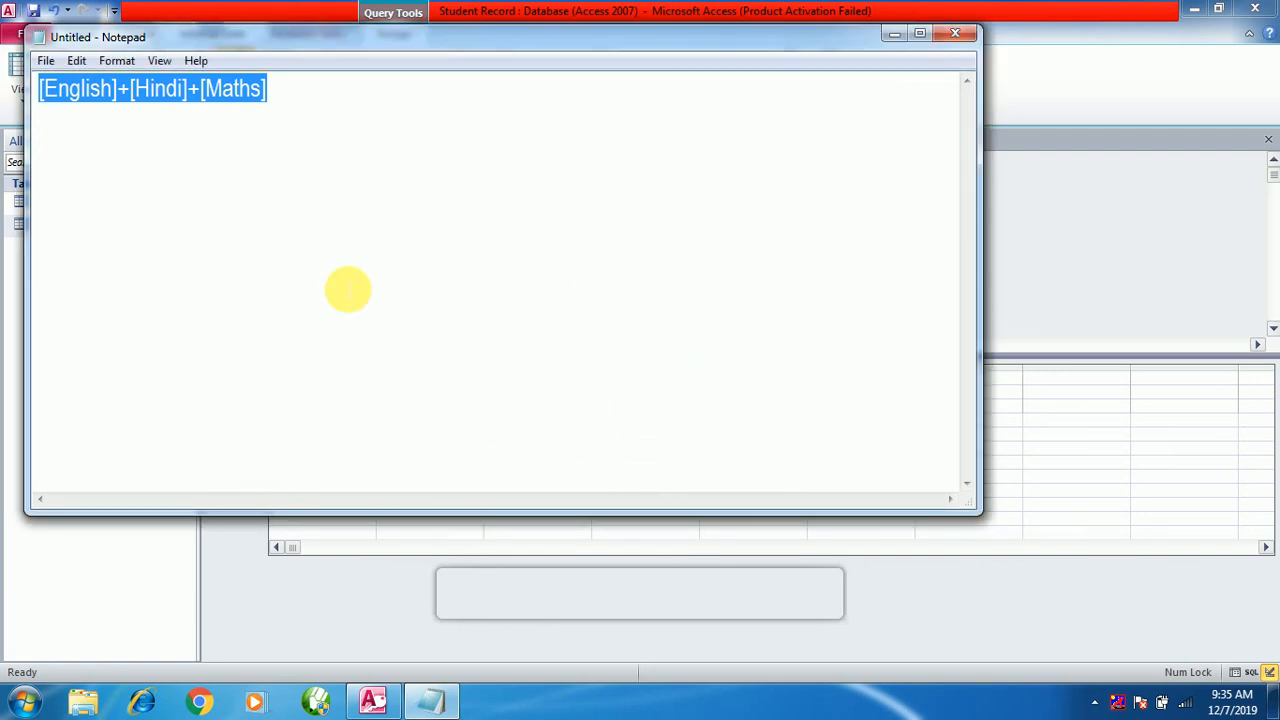
{"action": "left_click", "coordinate": [957, 34]}
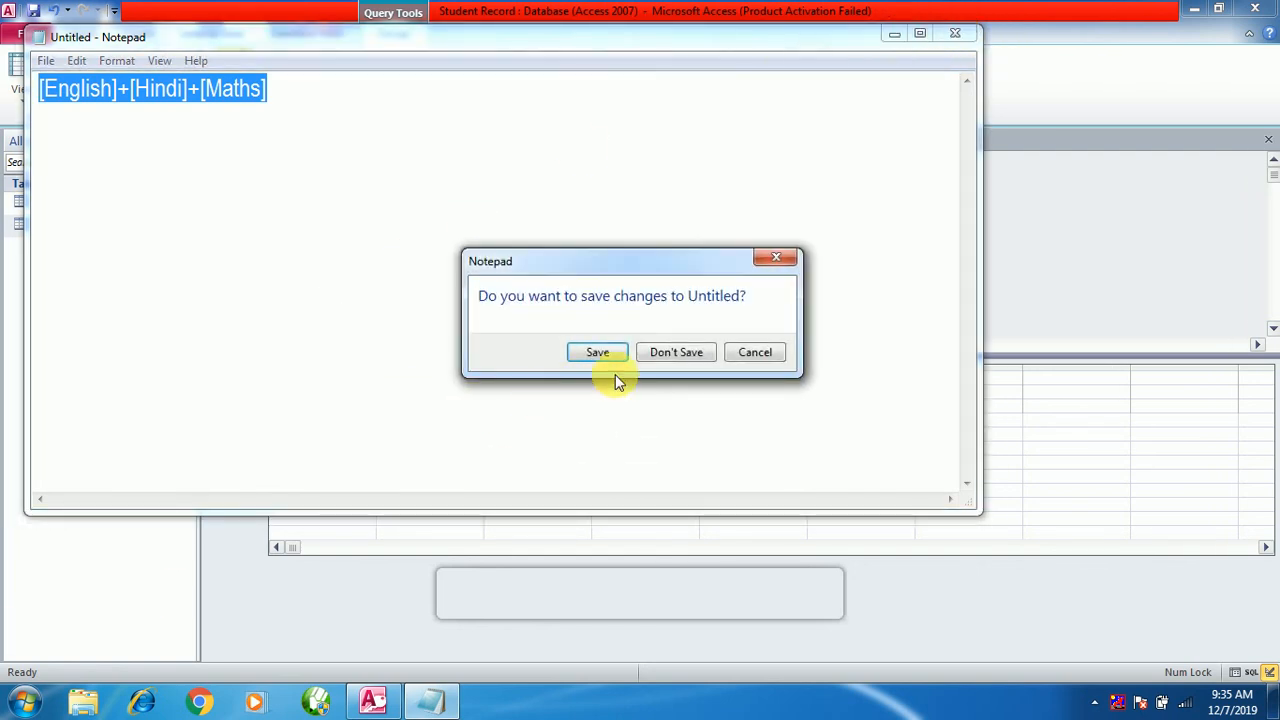
{"action": "left_click", "coordinate": [676, 352]}
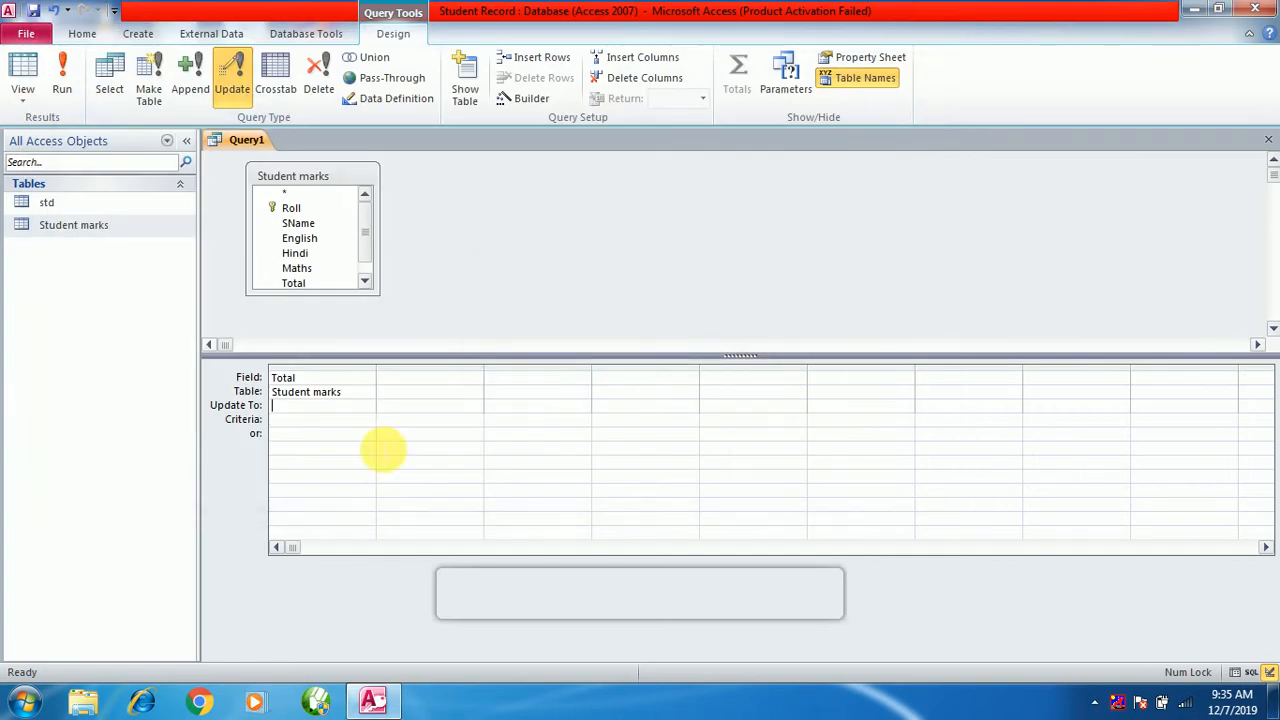
- Open Microsoft Word 2010, dismiss the activation wizard and paste the copied expression into the blank document
{"action": "left_click", "coordinate": [32, 706]}
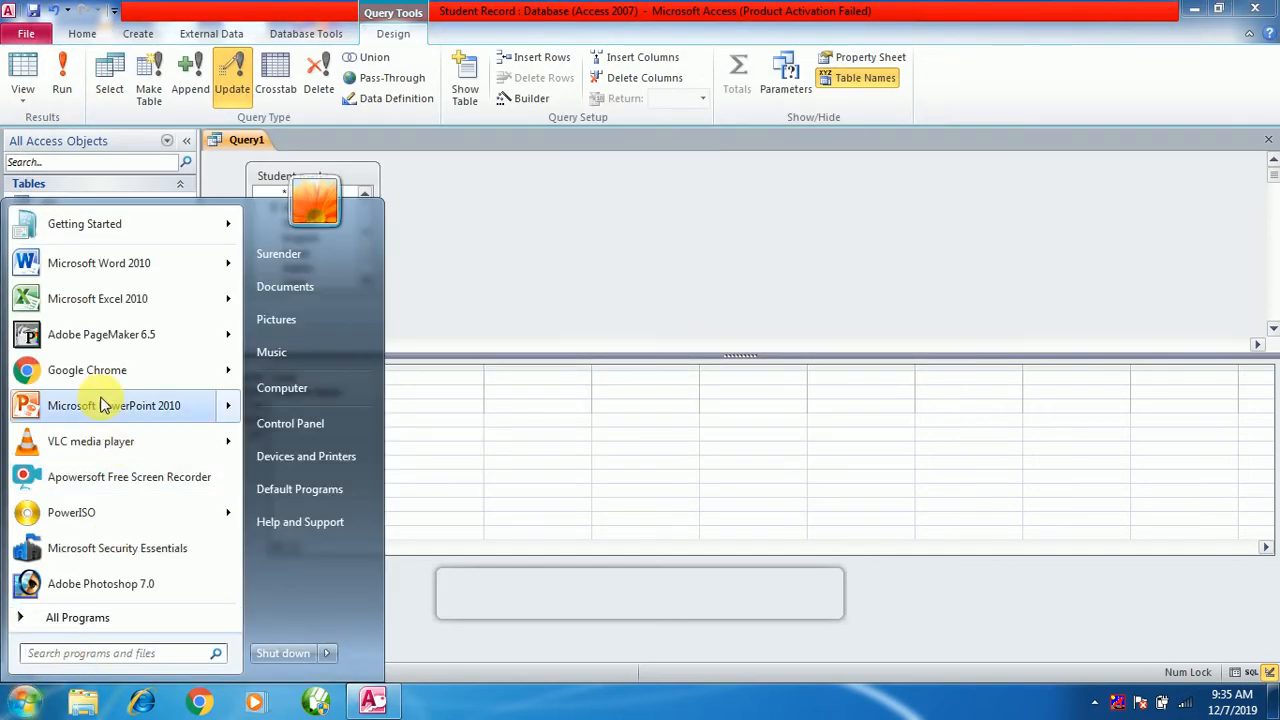
{"action": "left_click", "coordinate": [98, 265]}
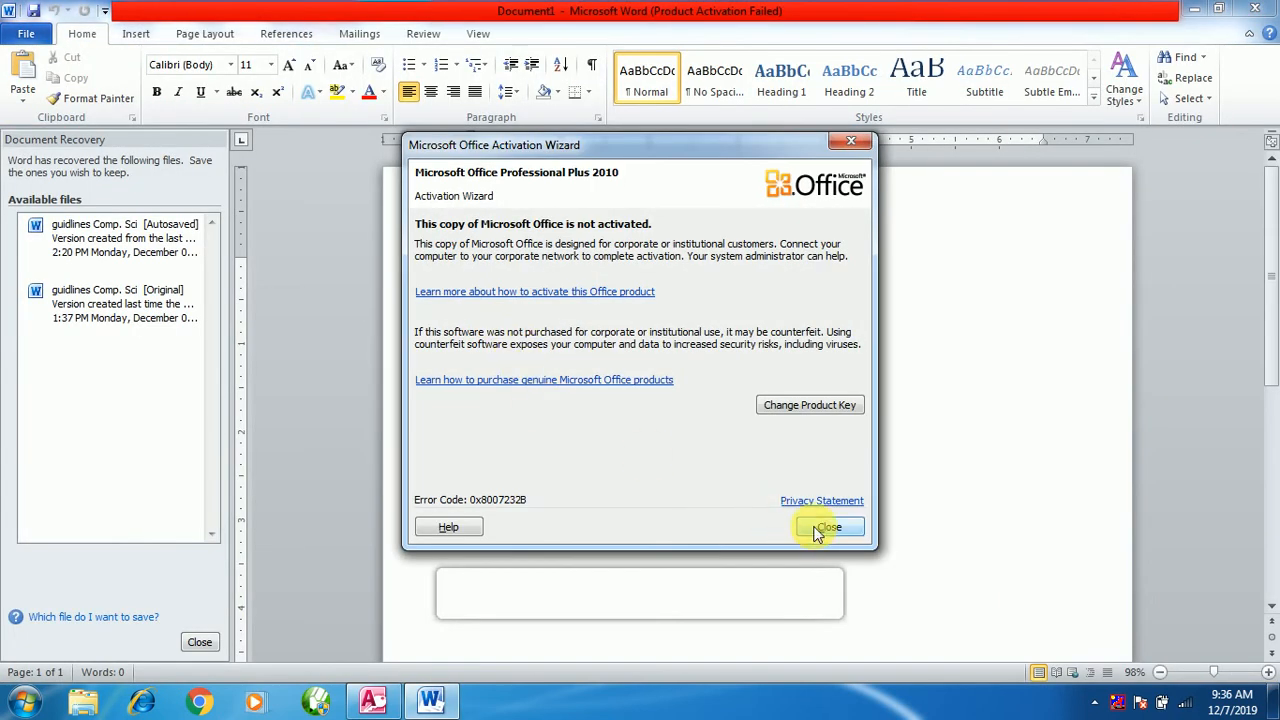
{"action": "left_click", "coordinate": [826, 526]}
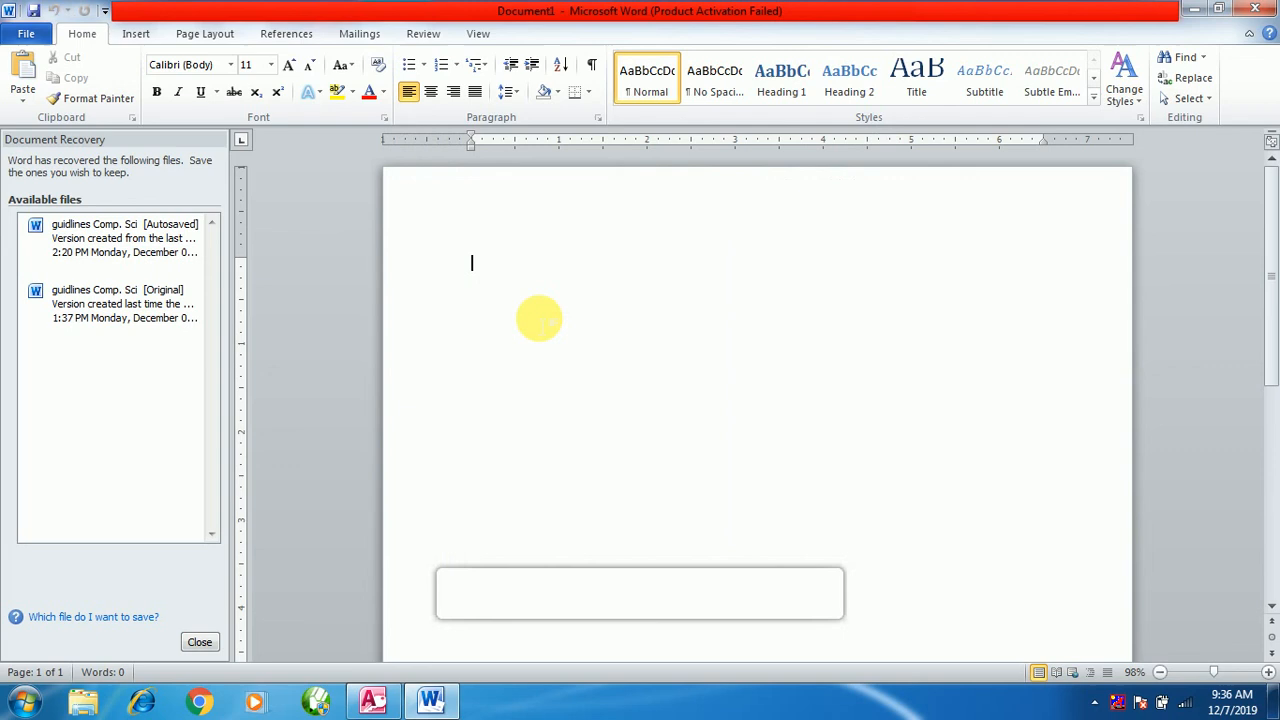
{"action": "left_click", "coordinate": [30, 85]}
- Format the pasted expression line in bold at font size 36
{"action": "left_click_drag", "start_coordinate": [610, 263], "coordinate": [429, 257]}
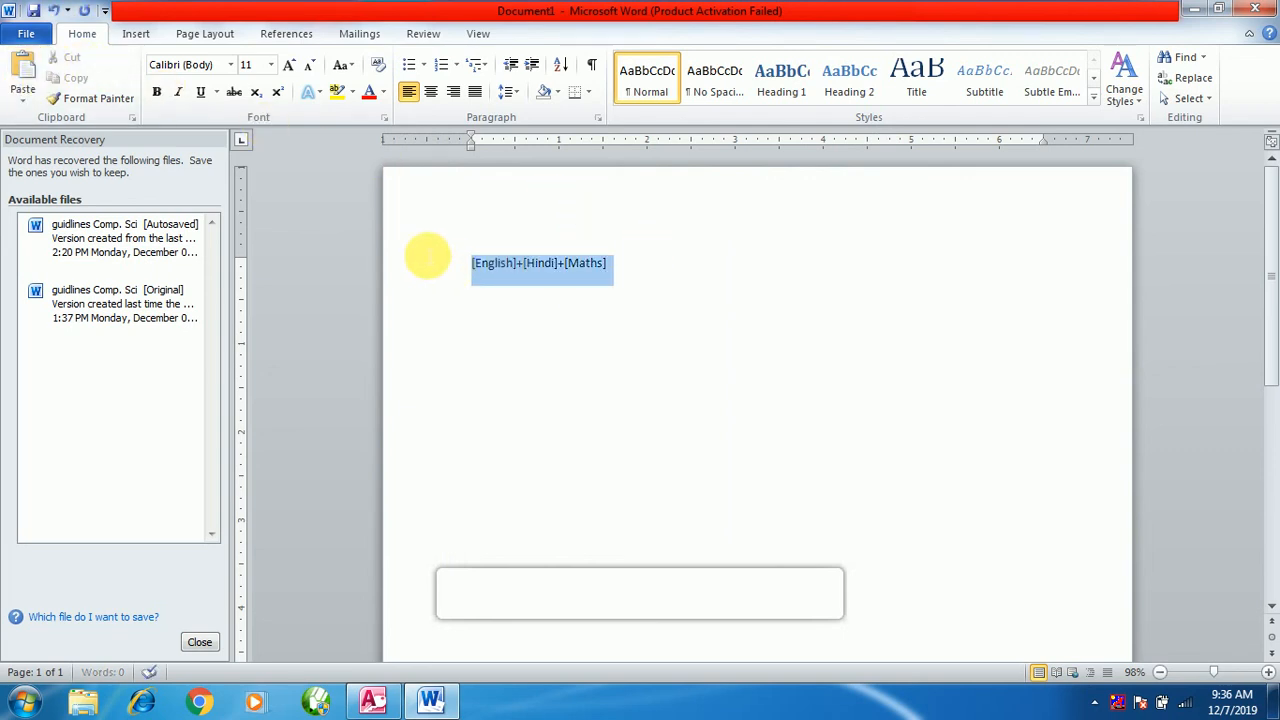
{"action": "left_click", "coordinate": [291, 66]}
{"action": "left_click", "coordinate": [291, 66]}
{"action": "left_click", "coordinate": [291, 66]}
{"action": "left_click", "coordinate": [291, 66]}
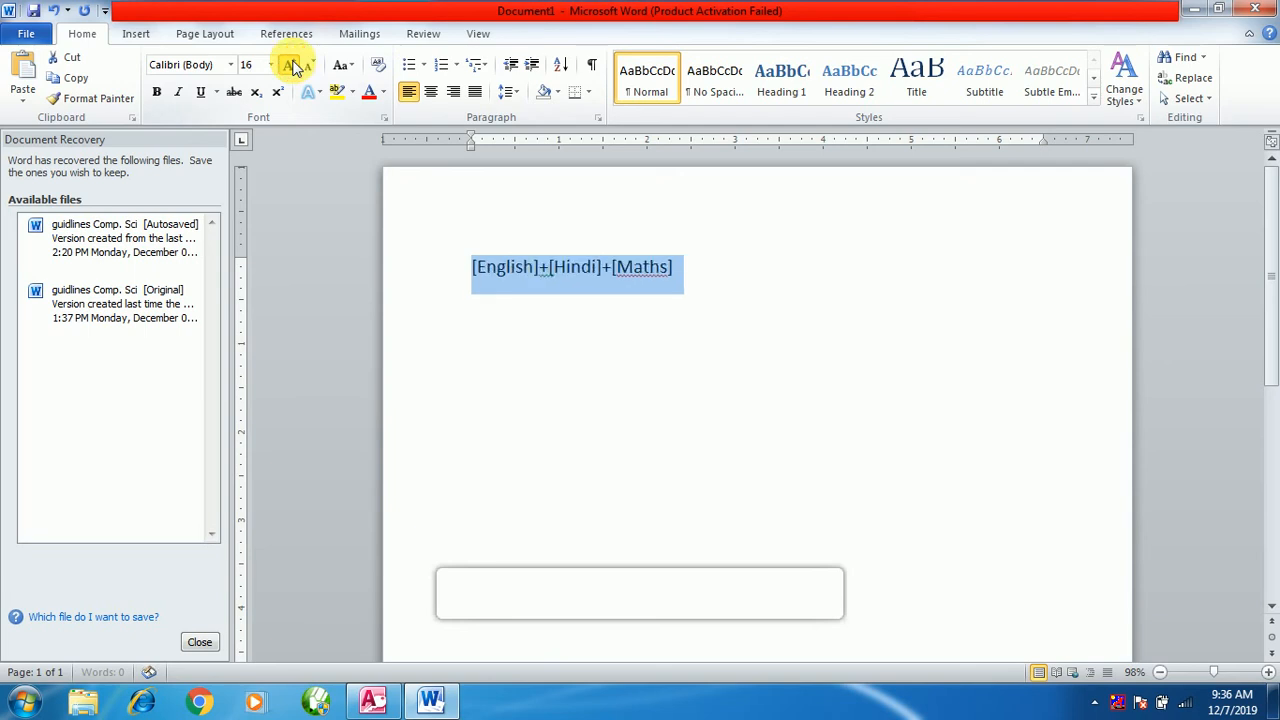
{"action": "left_click", "coordinate": [291, 66]}
{"action": "left_click", "coordinate": [291, 66]}
{"action": "left_click", "coordinate": [291, 66]}
{"action": "left_click", "coordinate": [291, 66]}
{"action": "left_click", "coordinate": [291, 66]}
{"action": "left_click", "coordinate": [291, 66]}
{"action": "left_click", "coordinate": [291, 66]}
{"action": "left_click", "coordinate": [291, 66]}
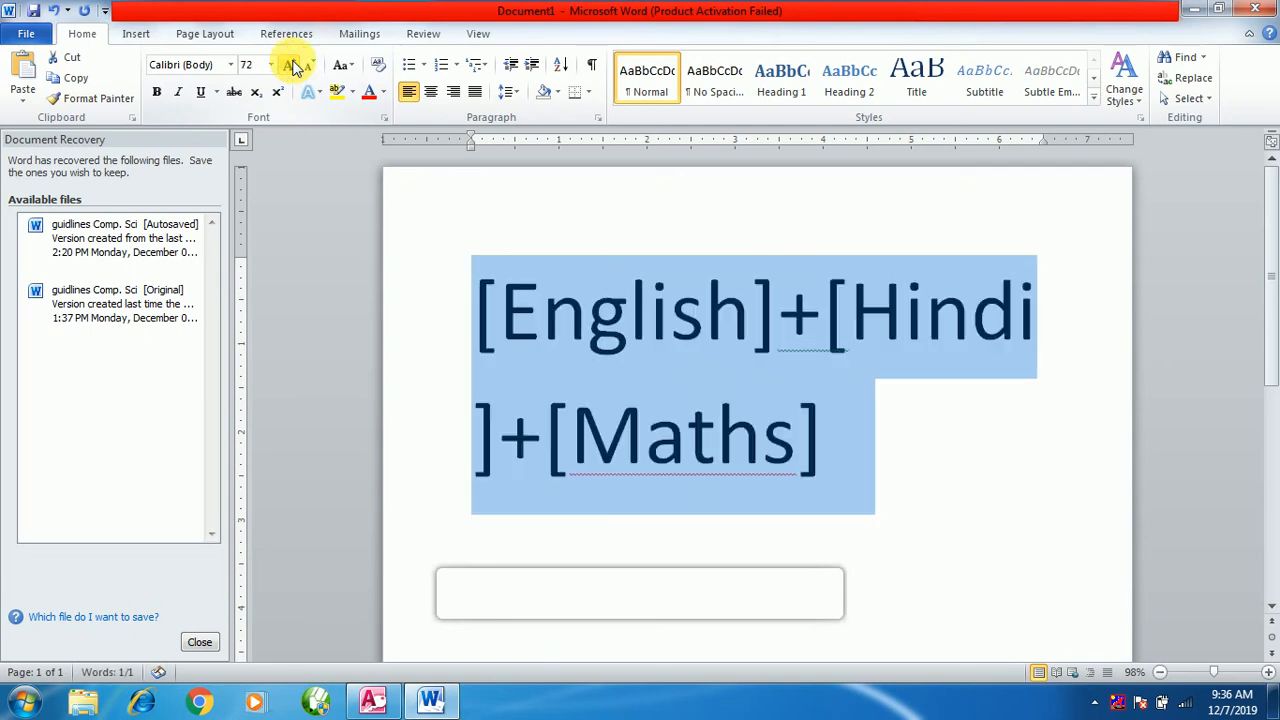
{"action": "left_click", "coordinate": [311, 66]}
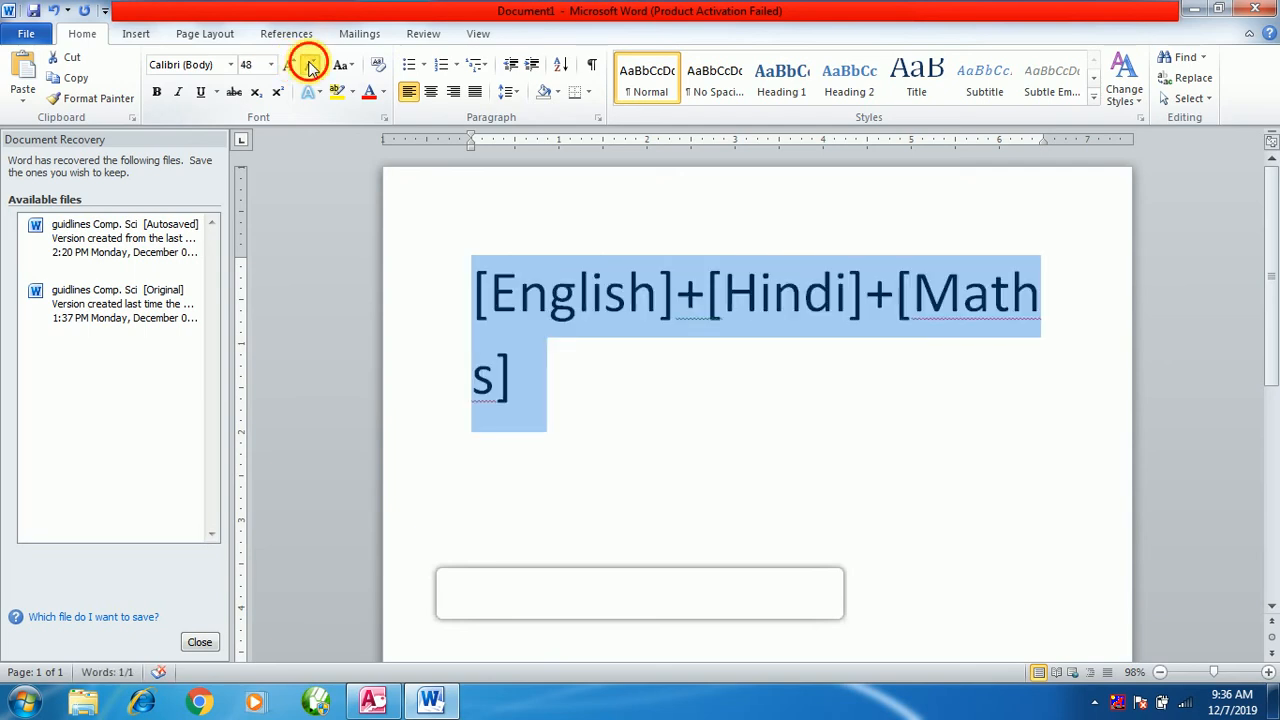
{"action": "left_click", "coordinate": [311, 66]}
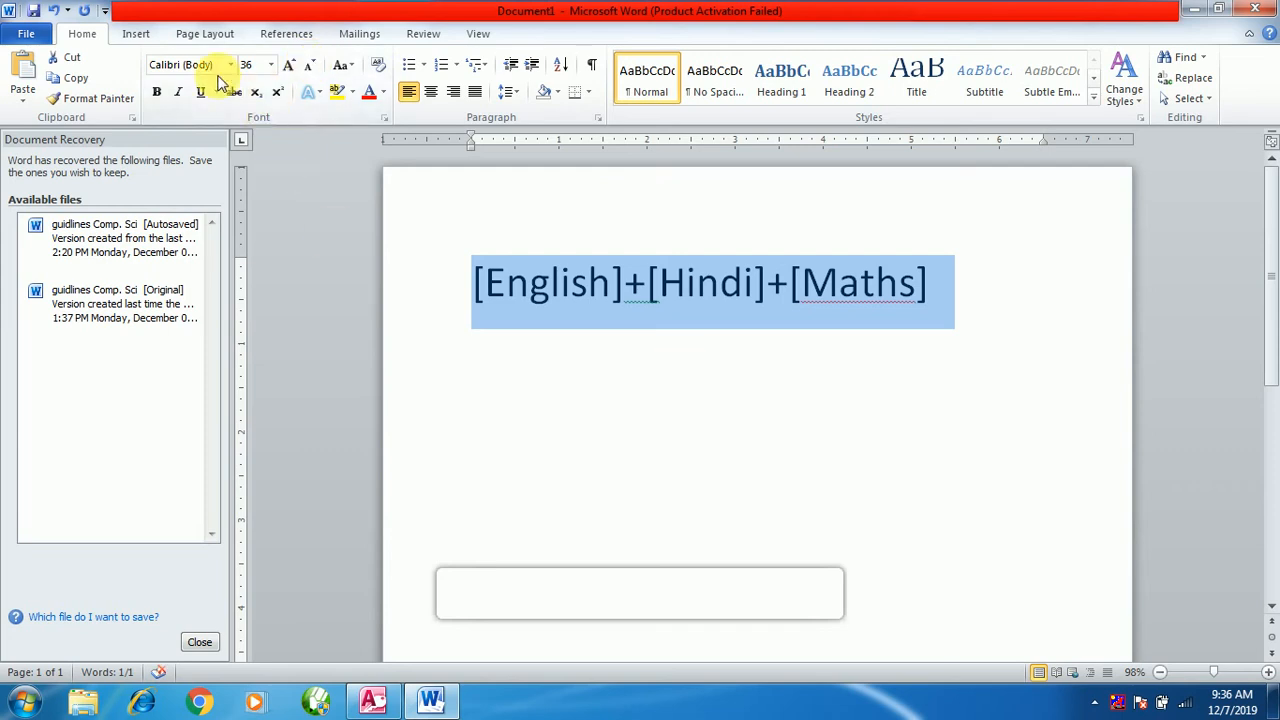
{"action": "left_click", "coordinate": [156, 91]}
{"action": "left_click", "coordinate": [850, 465]}
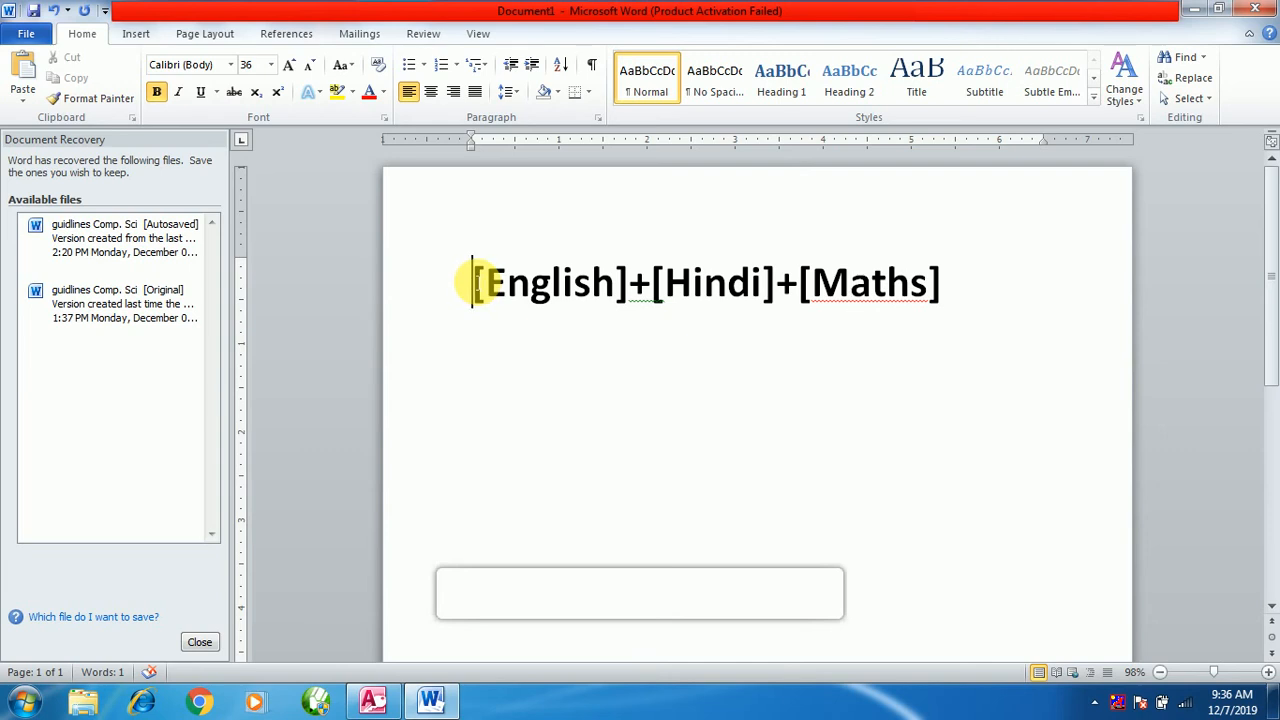
- Copy the [English]+[Hindi]+[Maths] line from Word, switch to Access and paste it as the Total field's Update To expression
{"action": "left_click_drag", "start_coordinate": [474, 283], "coordinate": [523, 277]}
{"action": "left_click", "coordinate": [931, 357]}
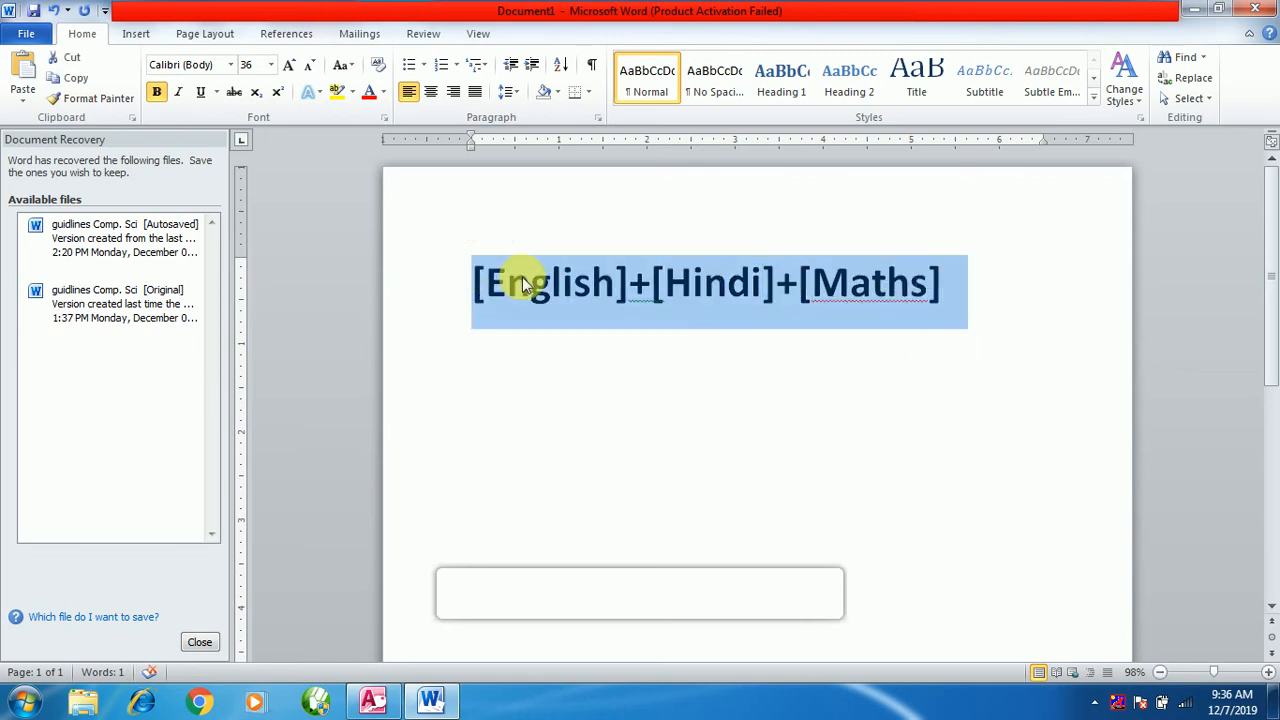
{"action": "right_click", "coordinate": [523, 278]}
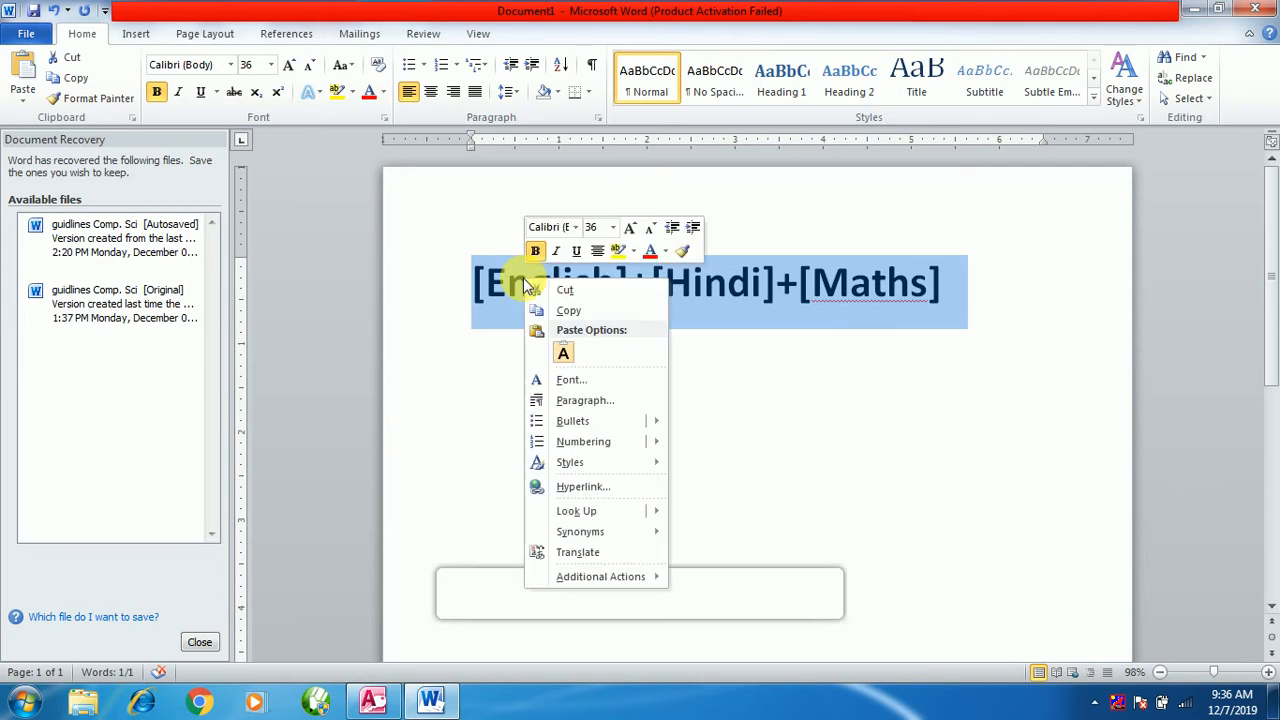
{"action": "left_click", "coordinate": [566, 312]}
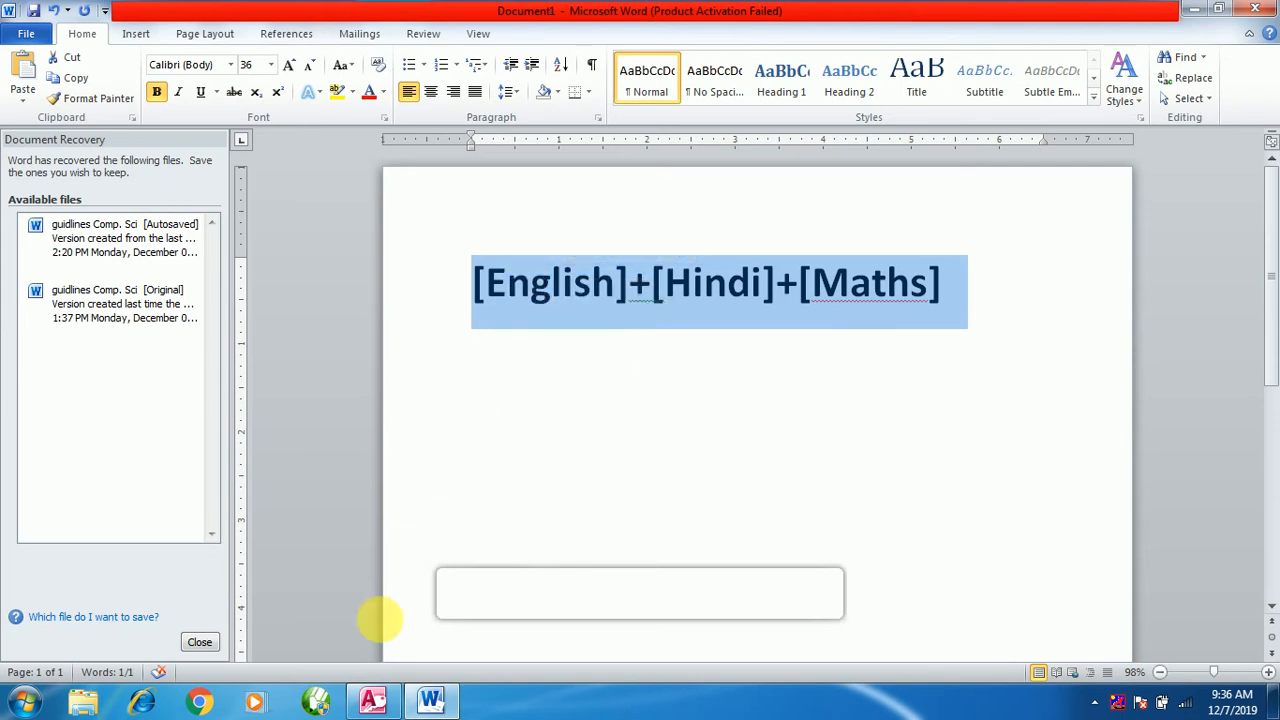
{"action": "left_click", "coordinate": [372, 703]}
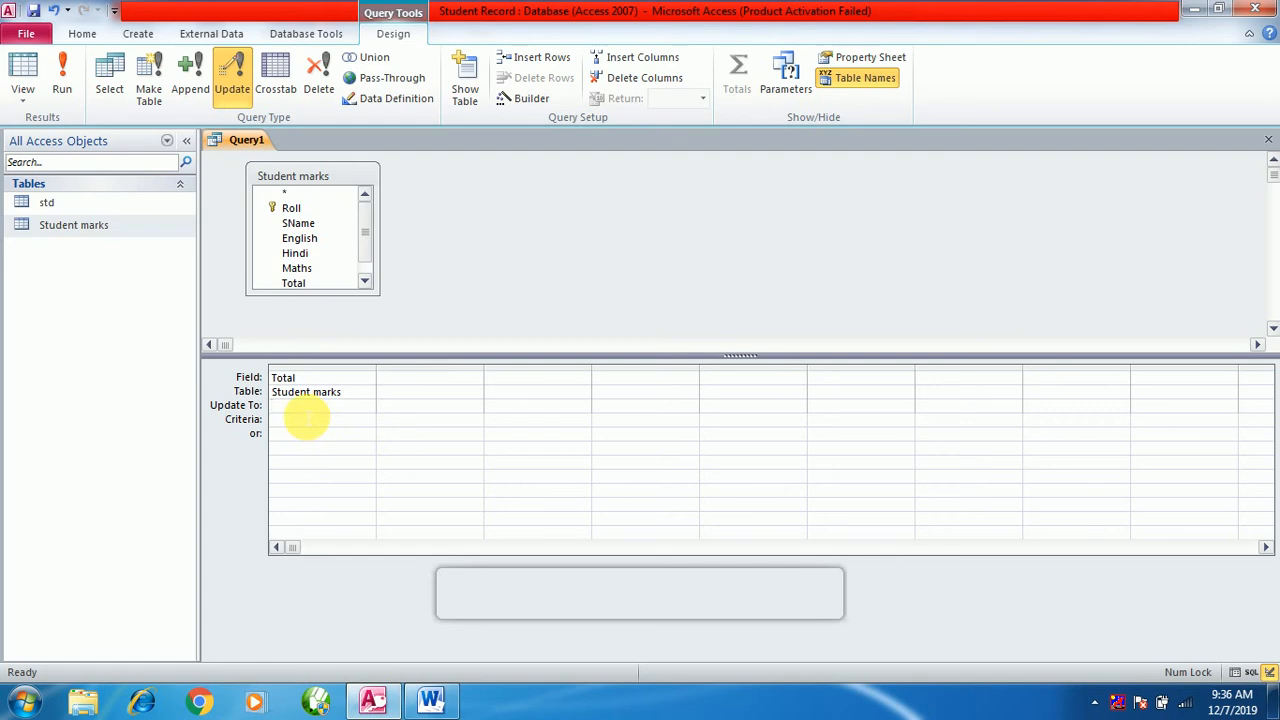
{"action": "key", "text": "ctrl+v"}
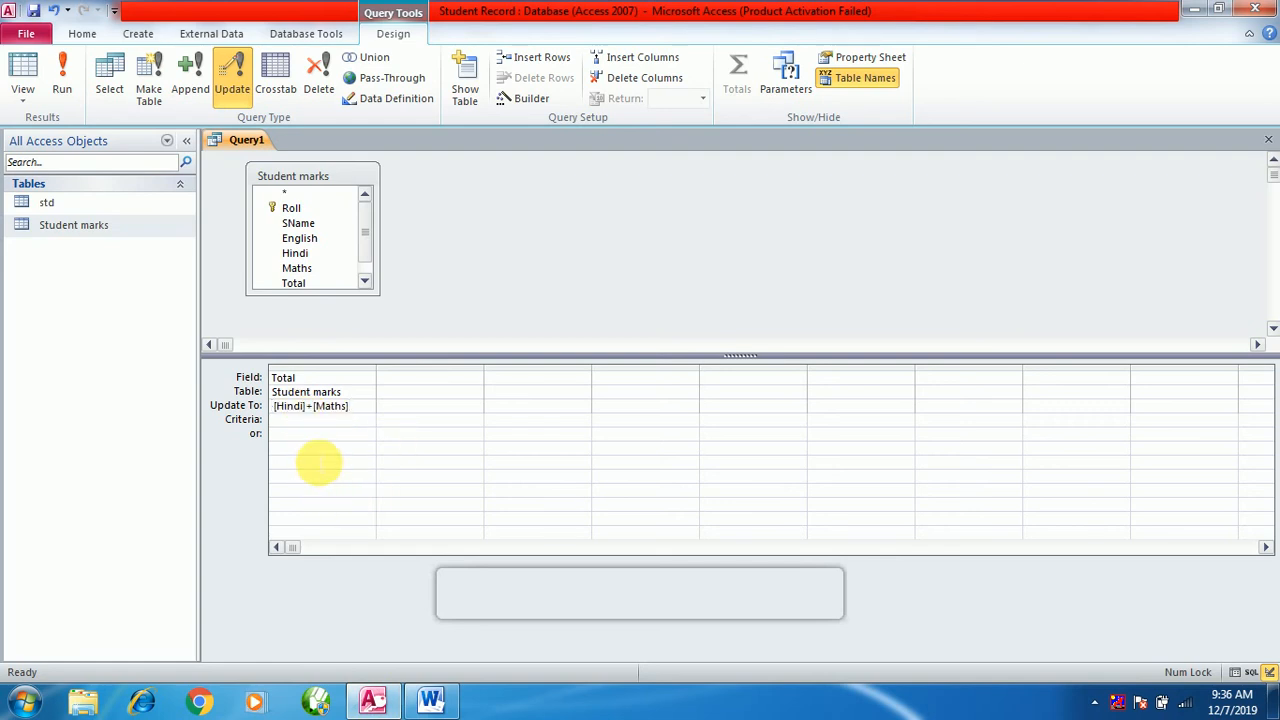
- Add the Avg field of the Student marks table to the query's second column
{"action": "left_click", "coordinate": [403, 382]}
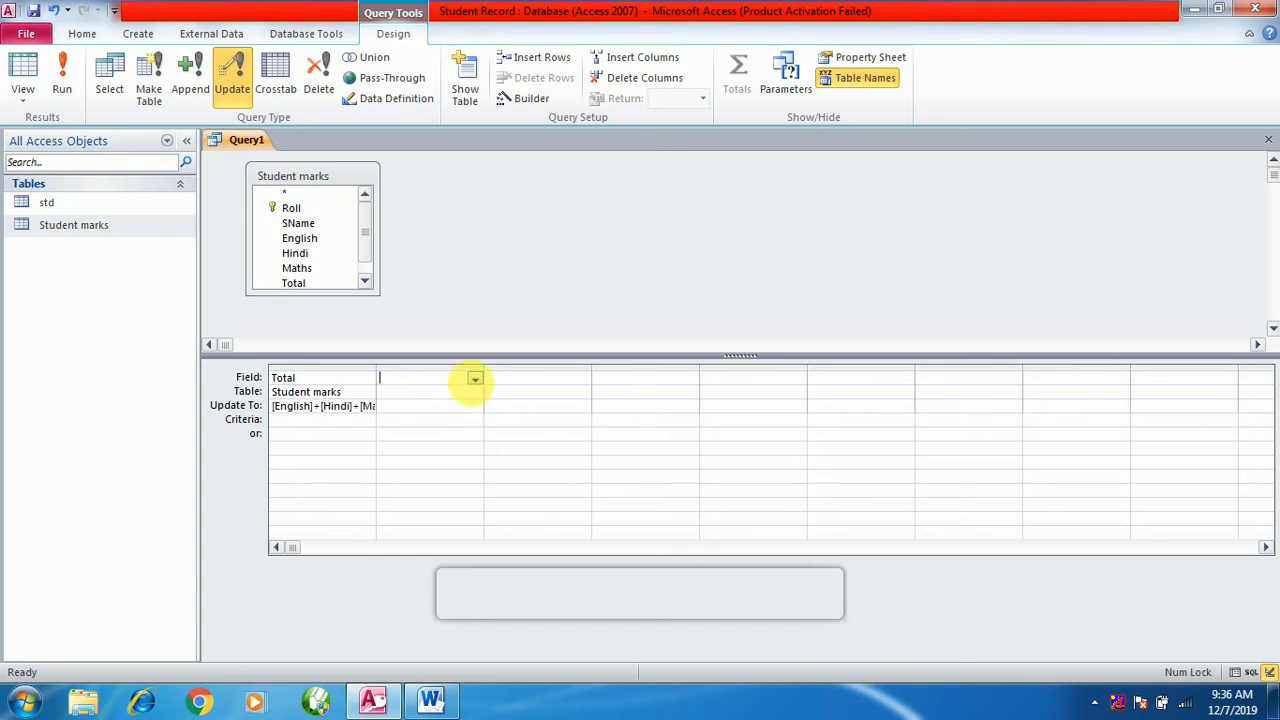
{"action": "left_click", "coordinate": [475, 379]}
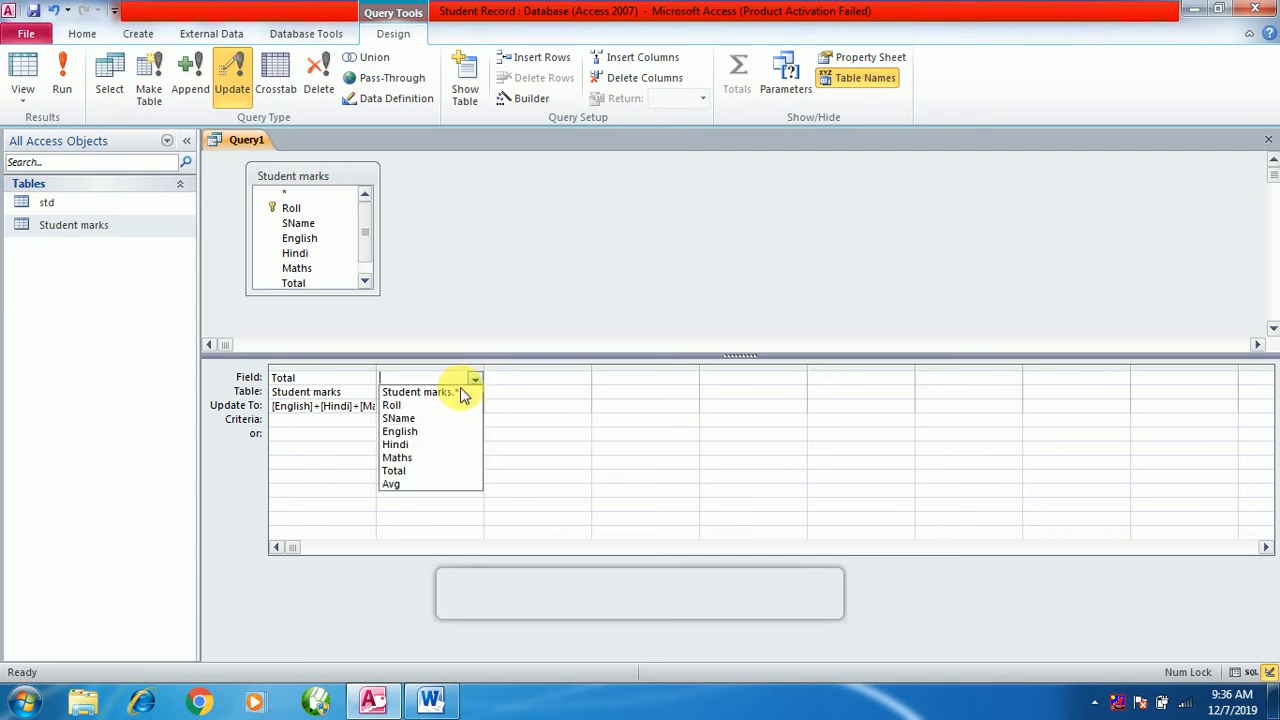
{"action": "left_click", "coordinate": [396, 485]}
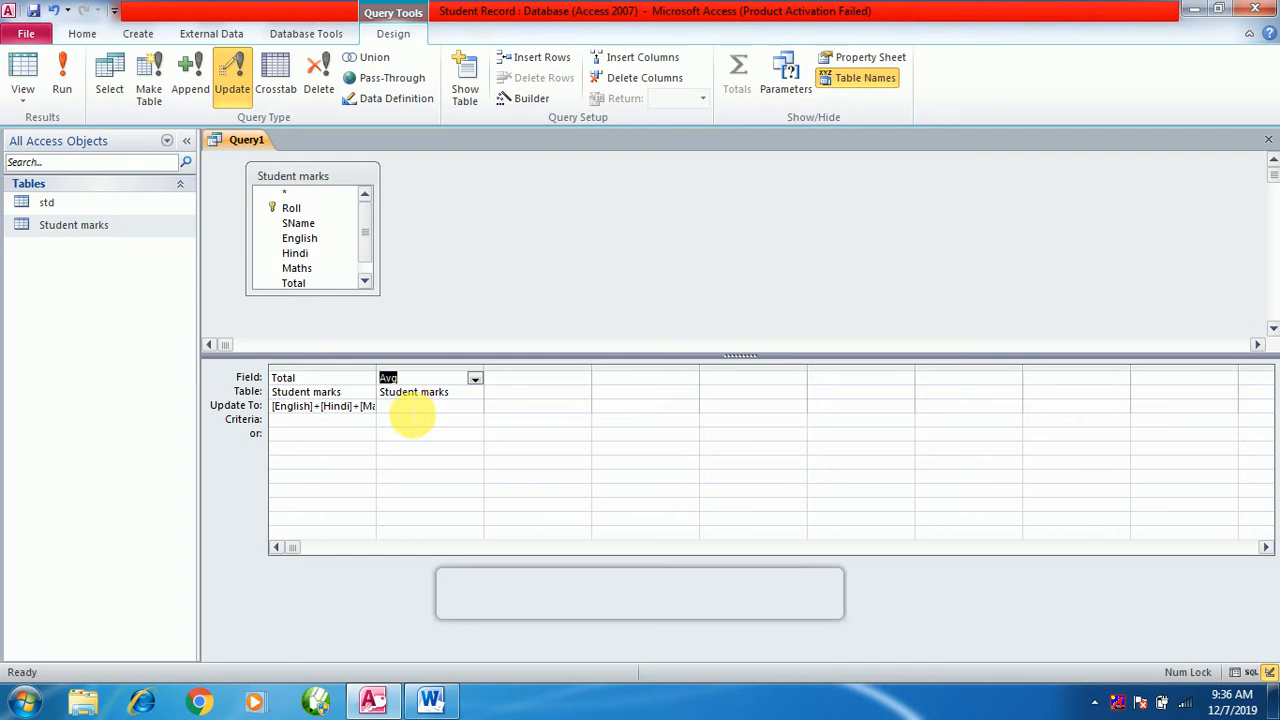
- Open the Expression Builder for Avg's Update To cell and list the fields of the Student marks table
{"action": "left_click", "coordinate": [412, 408]}
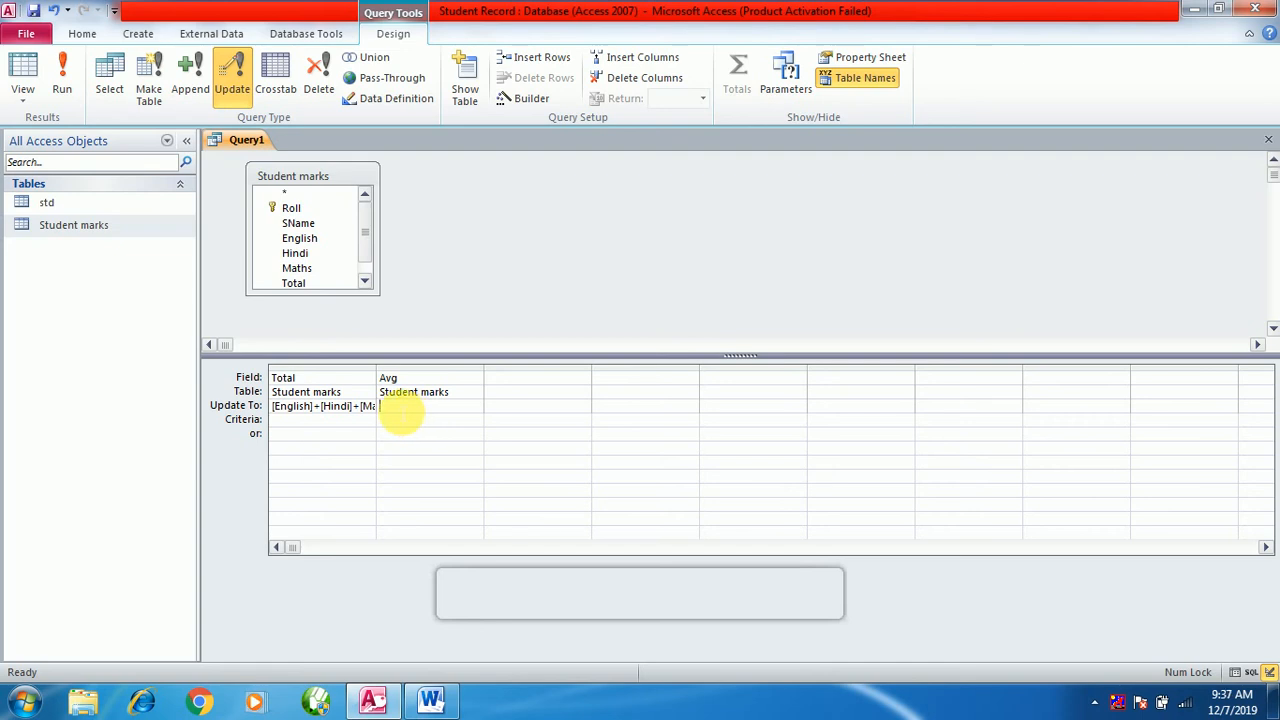
{"action": "right_click", "coordinate": [395, 407]}
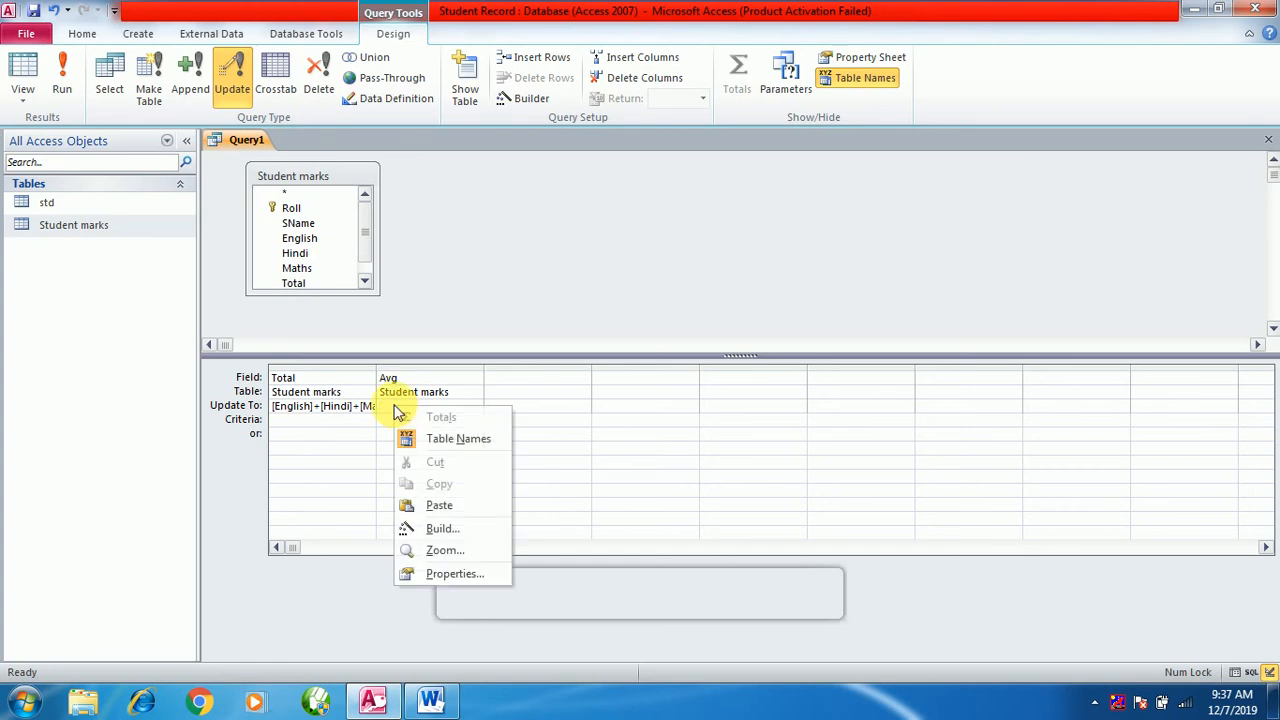
{"action": "left_click", "coordinate": [440, 528]}
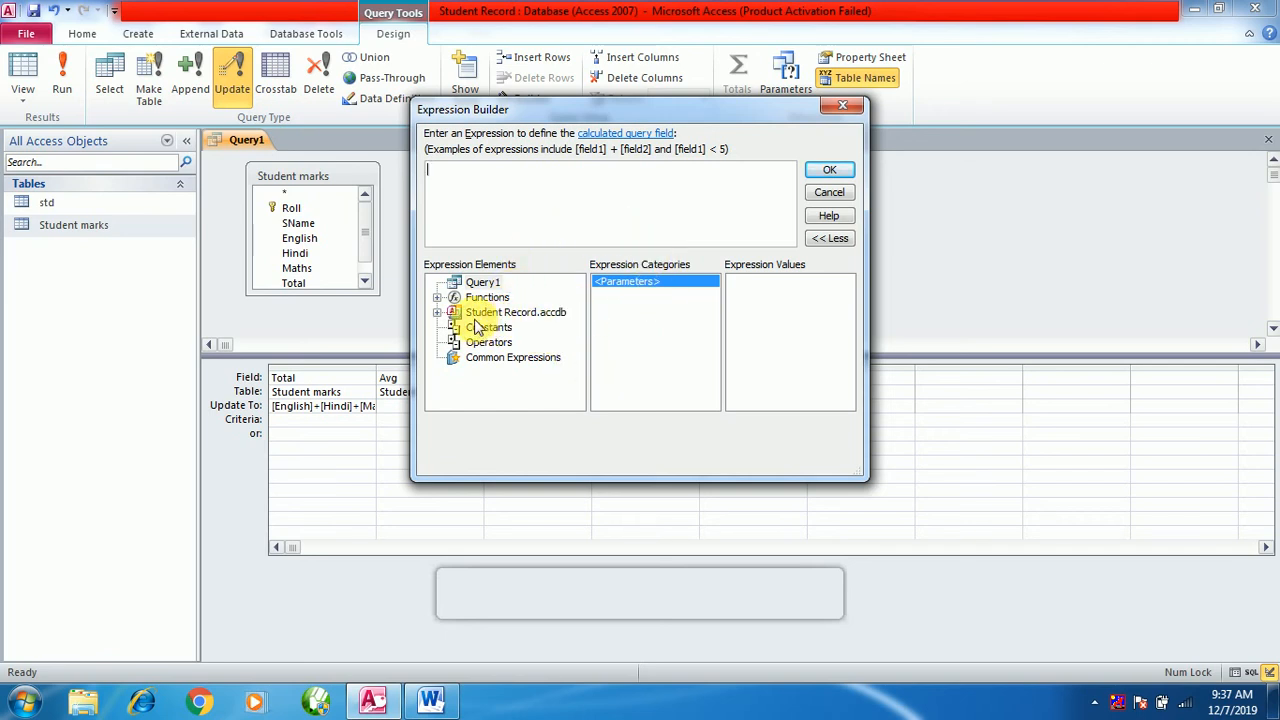
{"action": "left_click", "coordinate": [437, 313]}
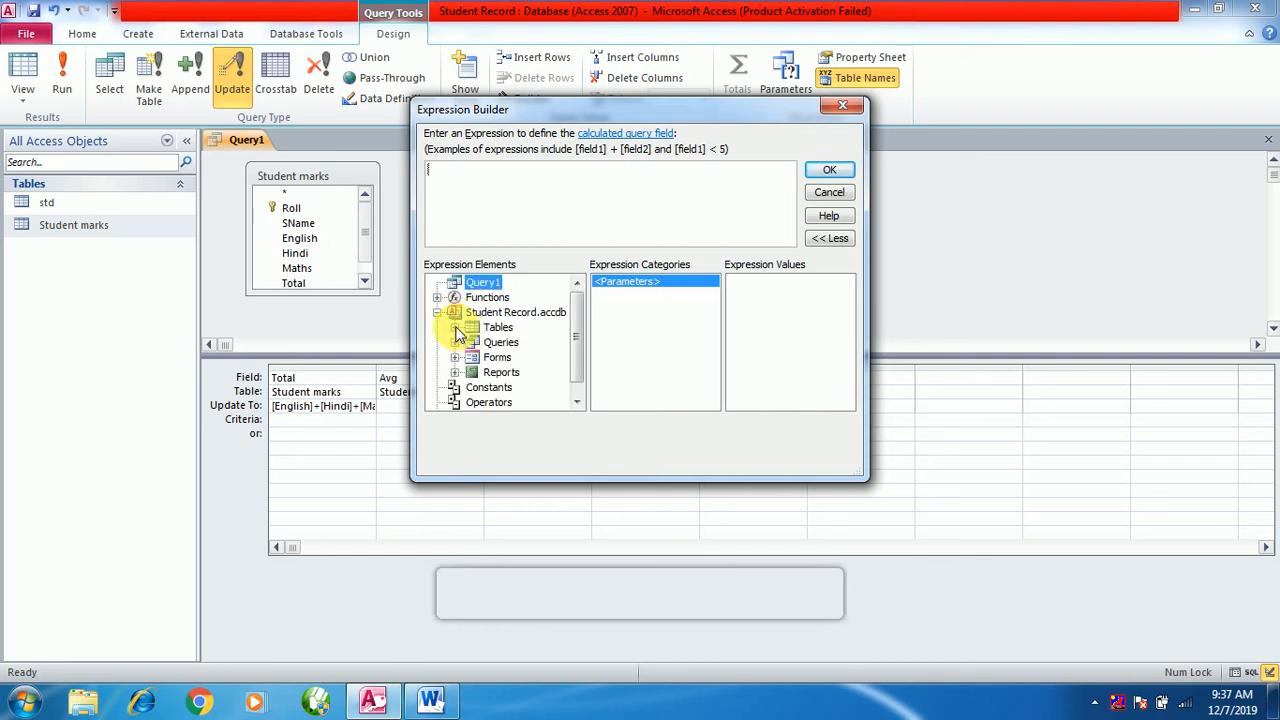
{"action": "left_click", "coordinate": [456, 328]}
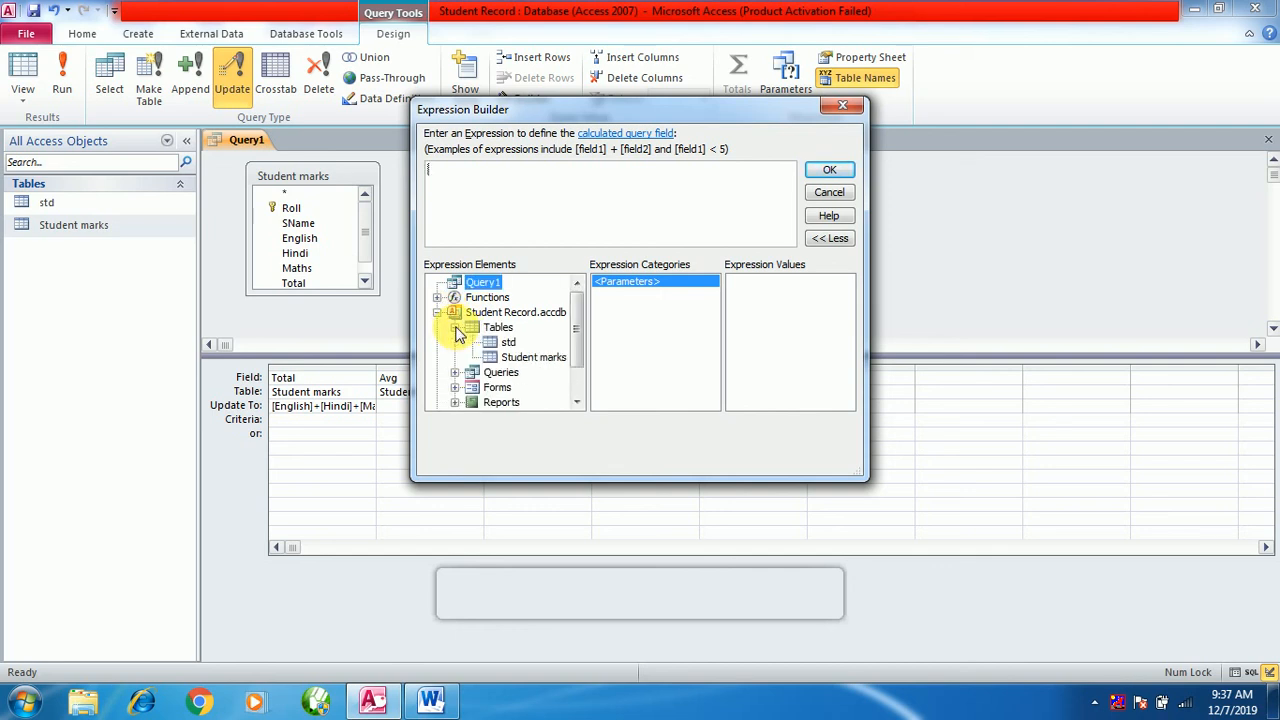
{"action": "left_click", "coordinate": [530, 358]}
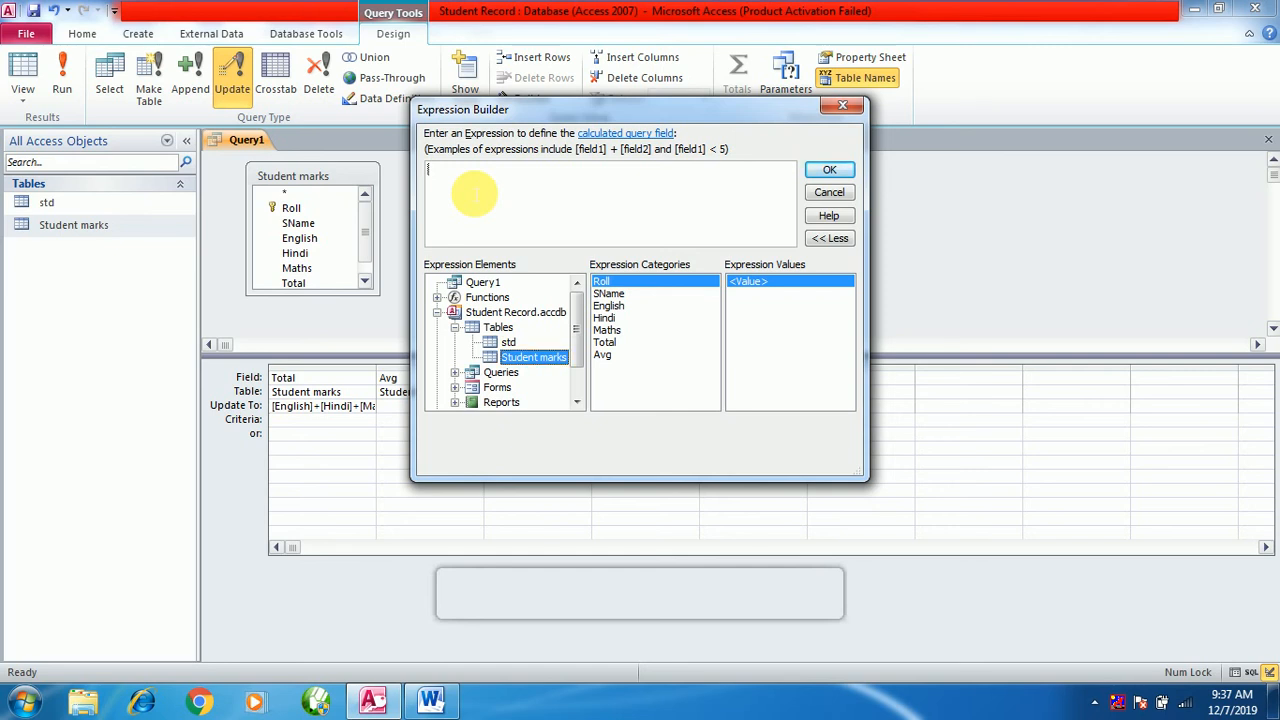
- Begin the average expression with an opening parenthesis followed by [Student marks]![English]
{"action": "left_click", "coordinate": [609, 294]}
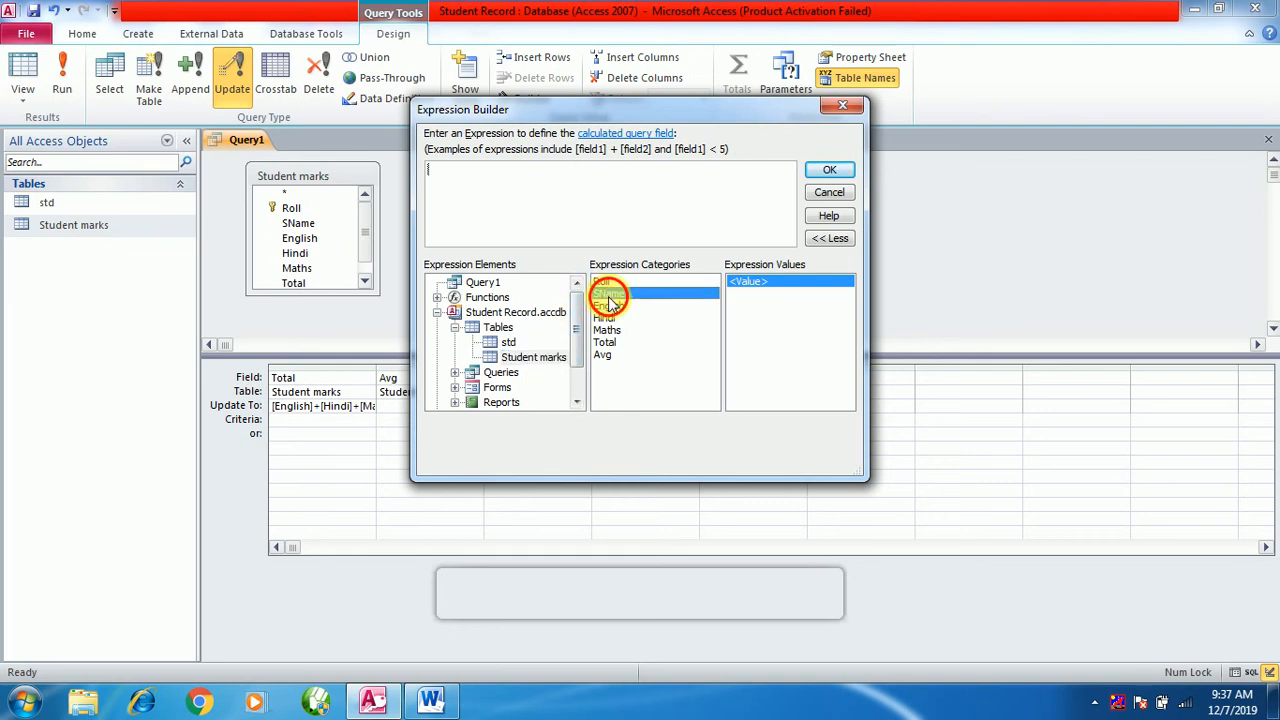
{"action": "left_click", "coordinate": [610, 305]}
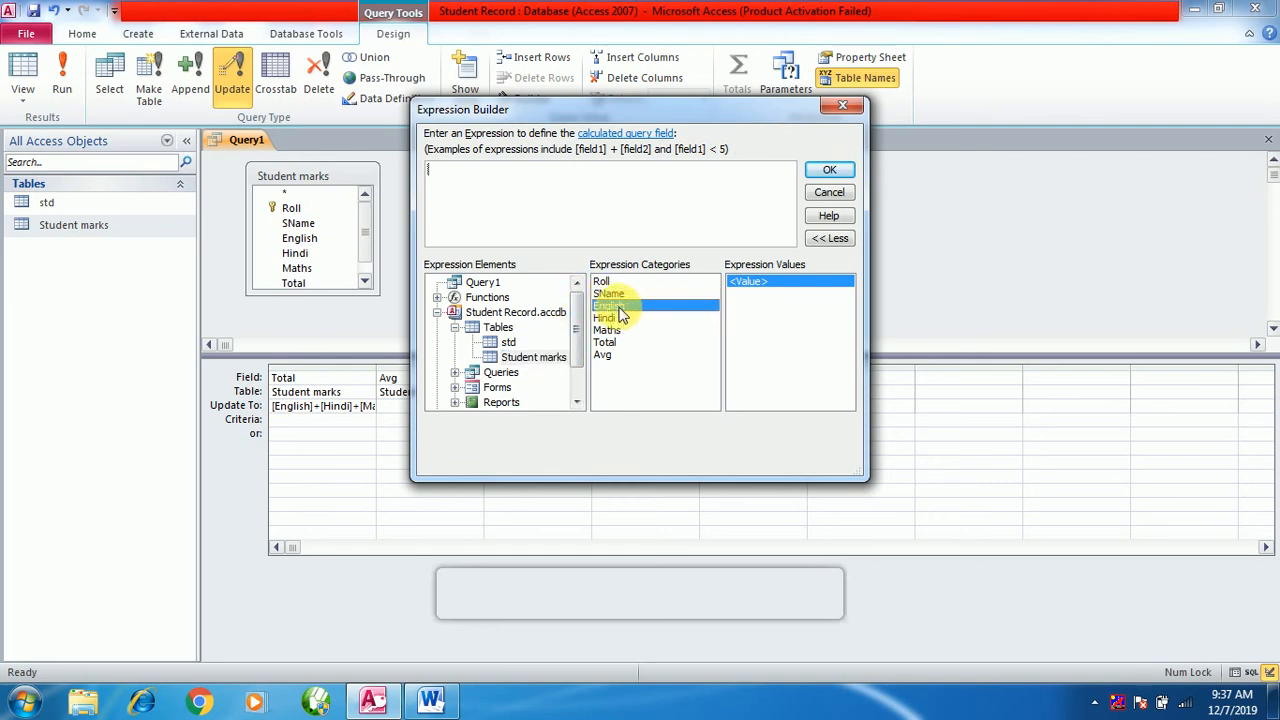
{"action": "double_click", "coordinate": [619, 308]}
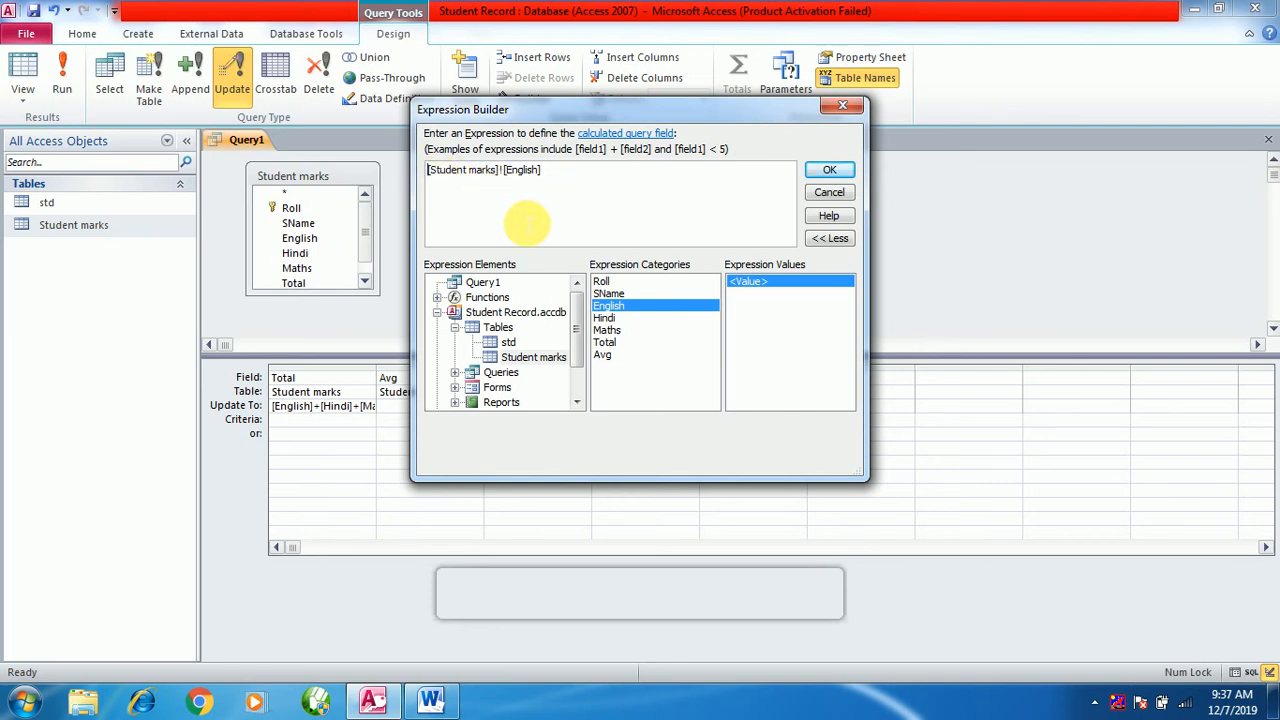
{"action": "type", "text": "("}
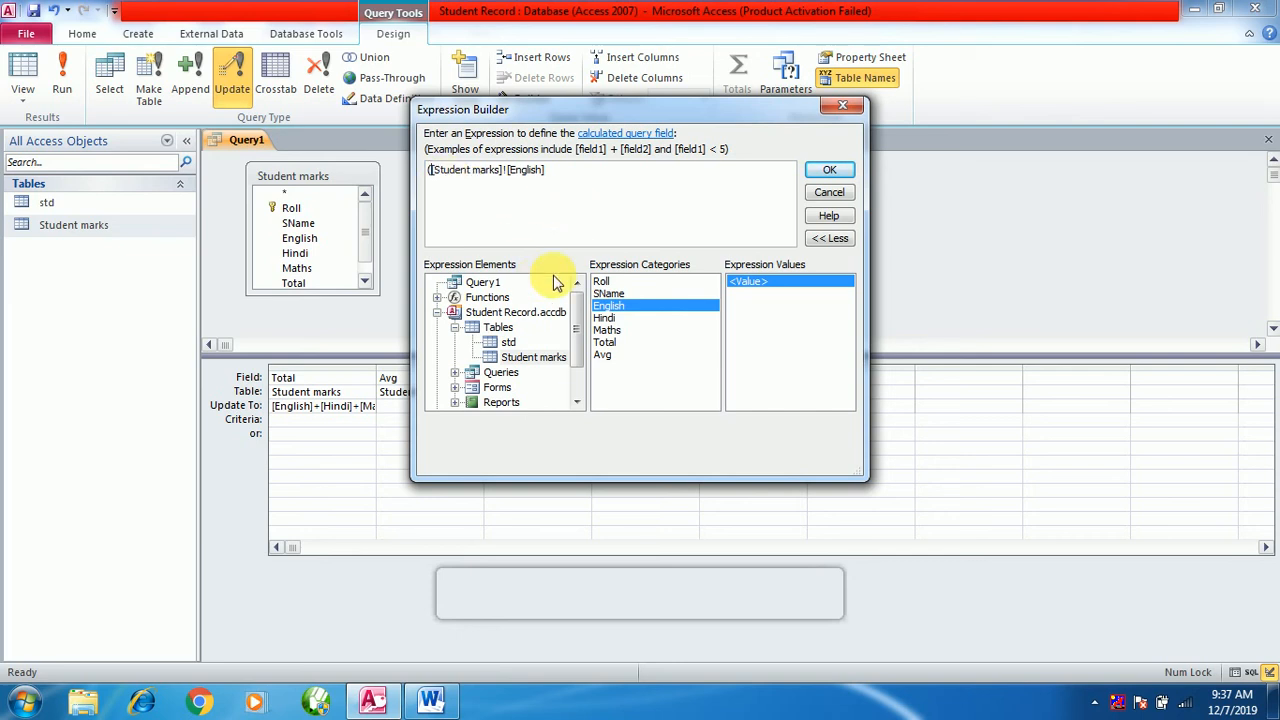
{"action": "left_click", "coordinate": [559, 172]}
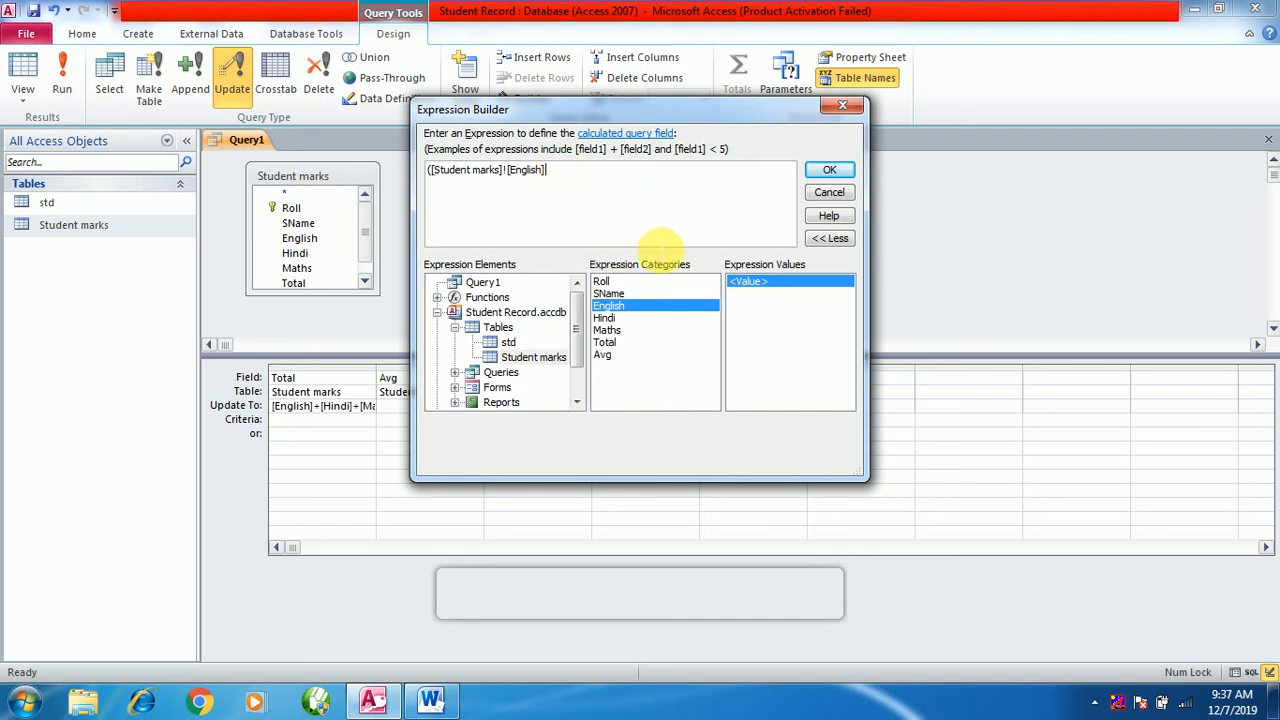
- Complete the expression by adding the Hindi and Maths fields, closing the parenthesis and dividing by 3, and accept it
{"action": "type", "text": "+"}
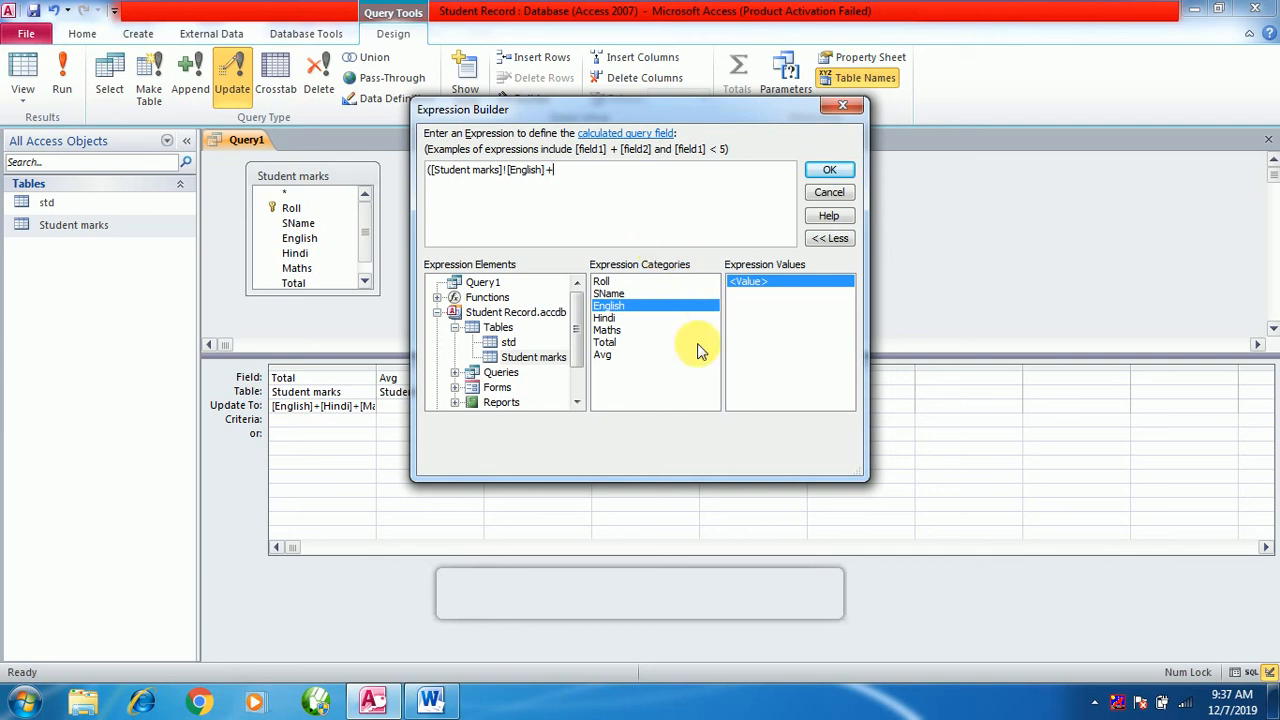
{"action": "double_click", "coordinate": [610, 318]}
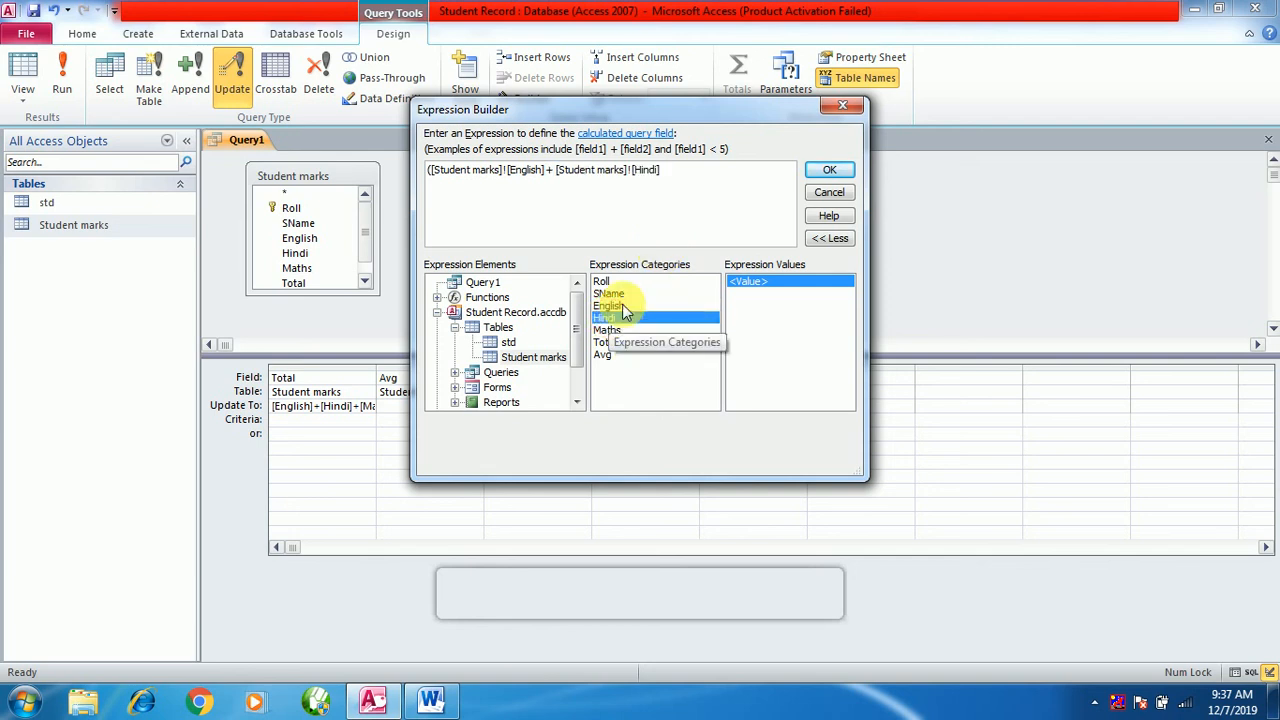
{"action": "type", "text": "+"}
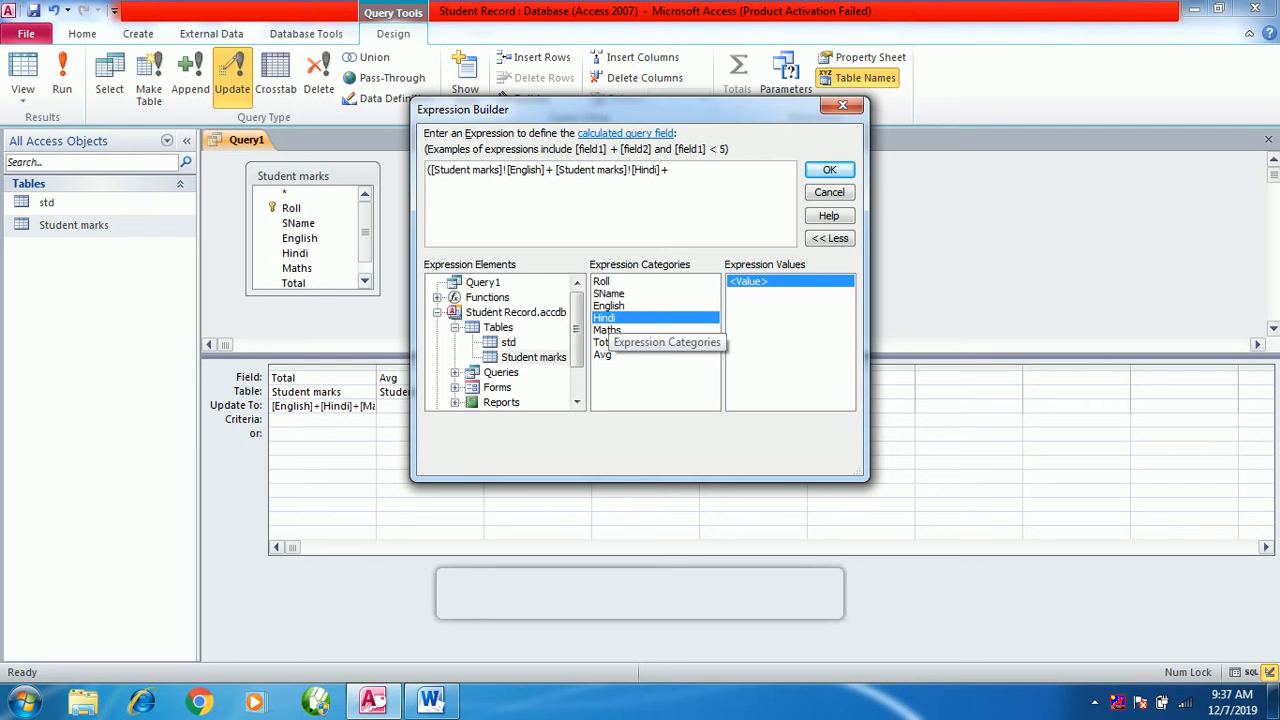
{"action": "double_click", "coordinate": [619, 332]}
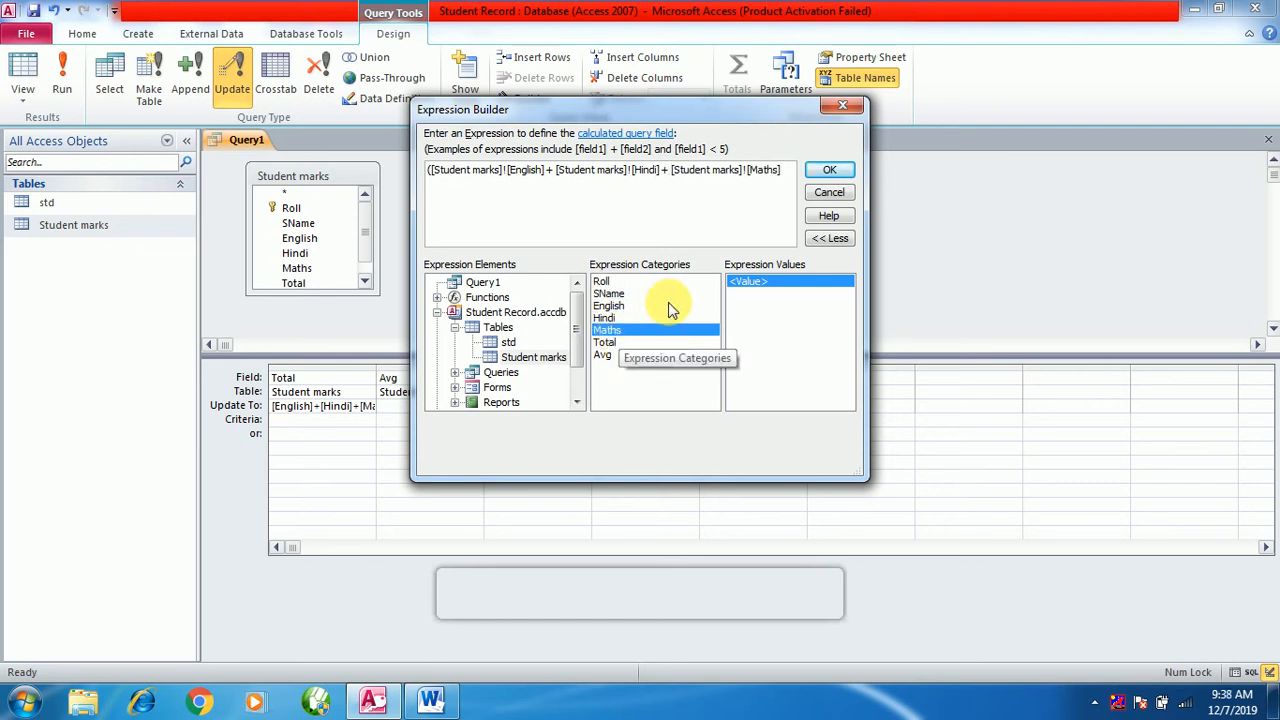
{"action": "type", "text": ")"}
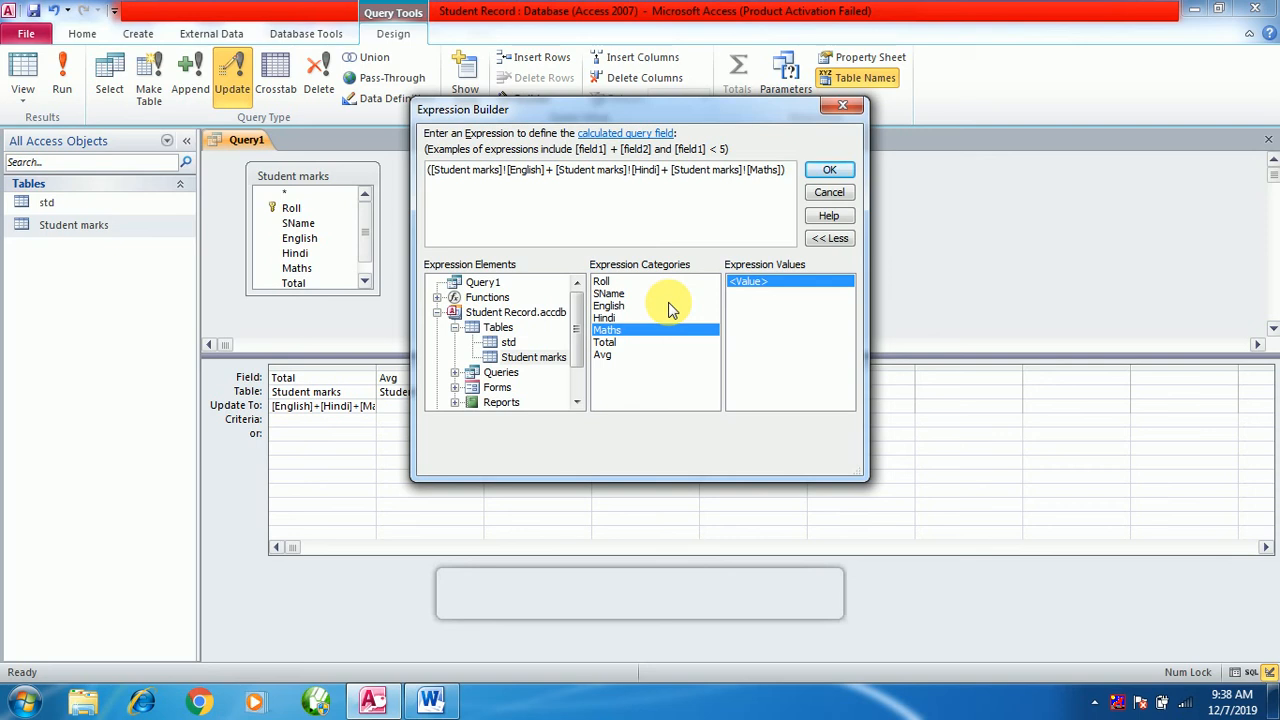
{"action": "type", "text": "/3"}
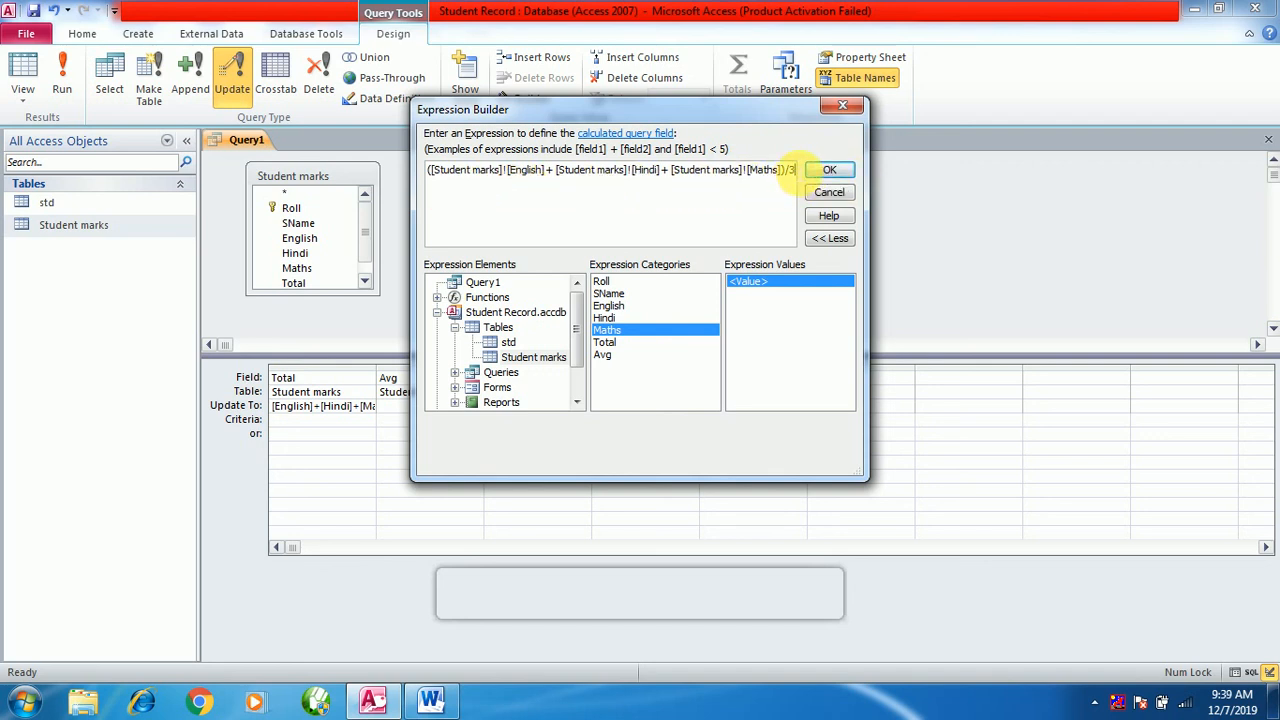
{"action": "left_click_drag", "start_coordinate": [790, 170], "coordinate": [712, 172]}
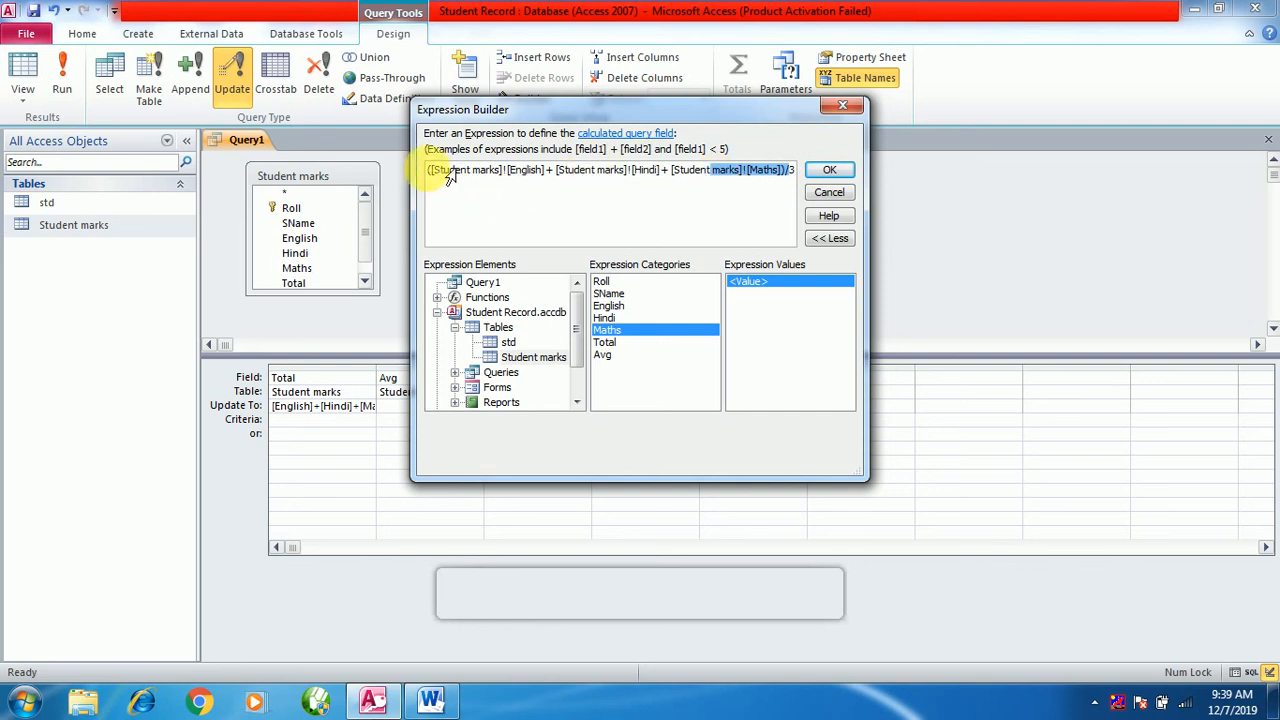
{"action": "left_click_drag", "start_coordinate": [448, 175], "coordinate": [430, 171]}
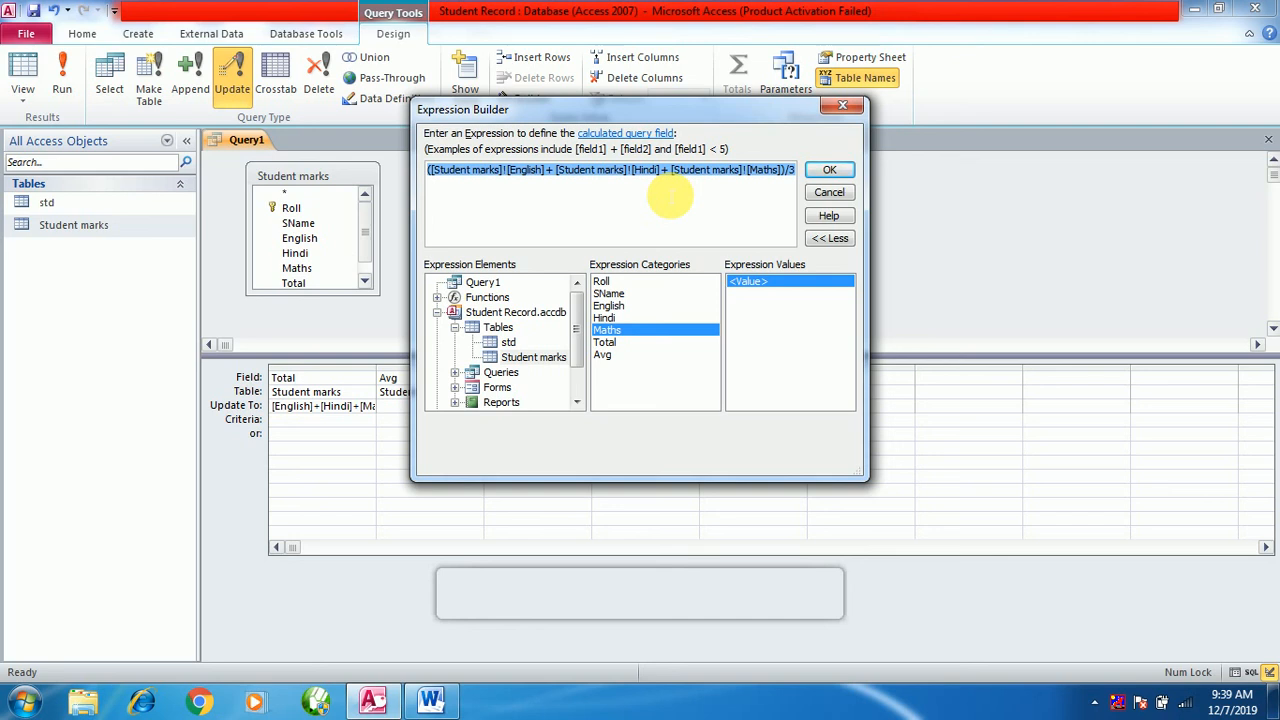
{"action": "left_click", "coordinate": [829, 170]}
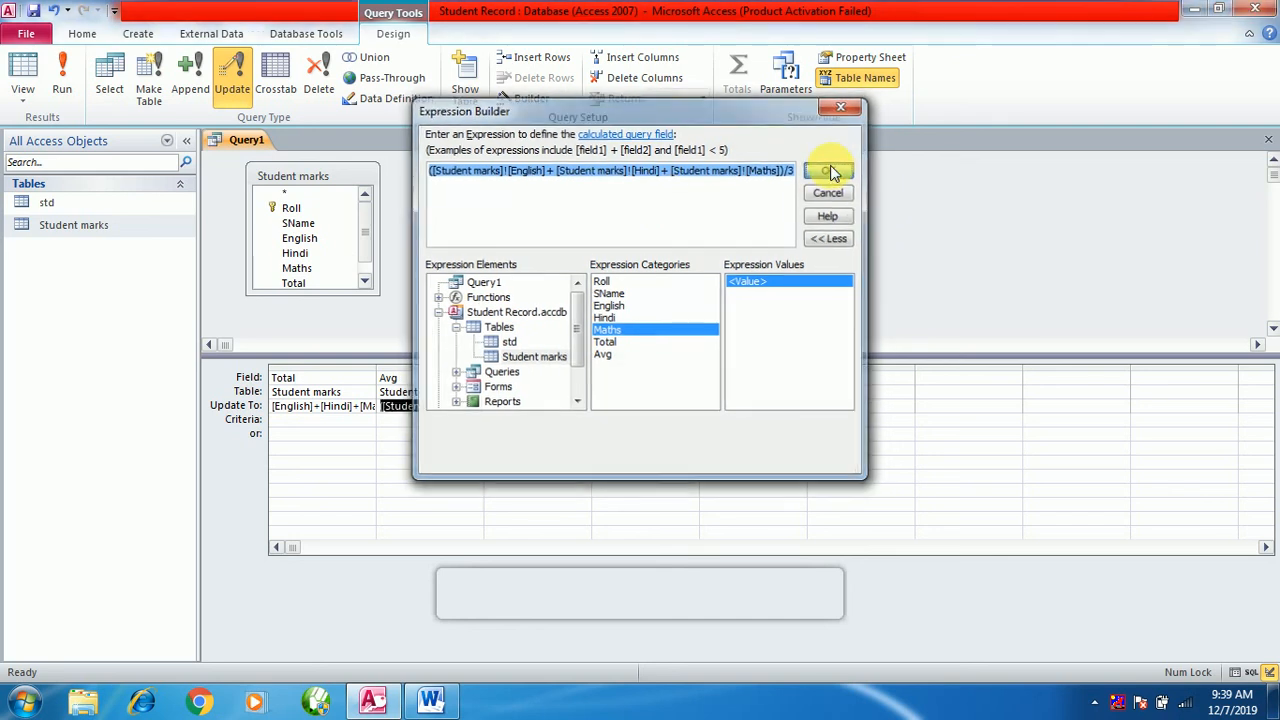
- Close the update query and save it under the name Update Result
{"action": "left_click", "coordinate": [336, 406]}
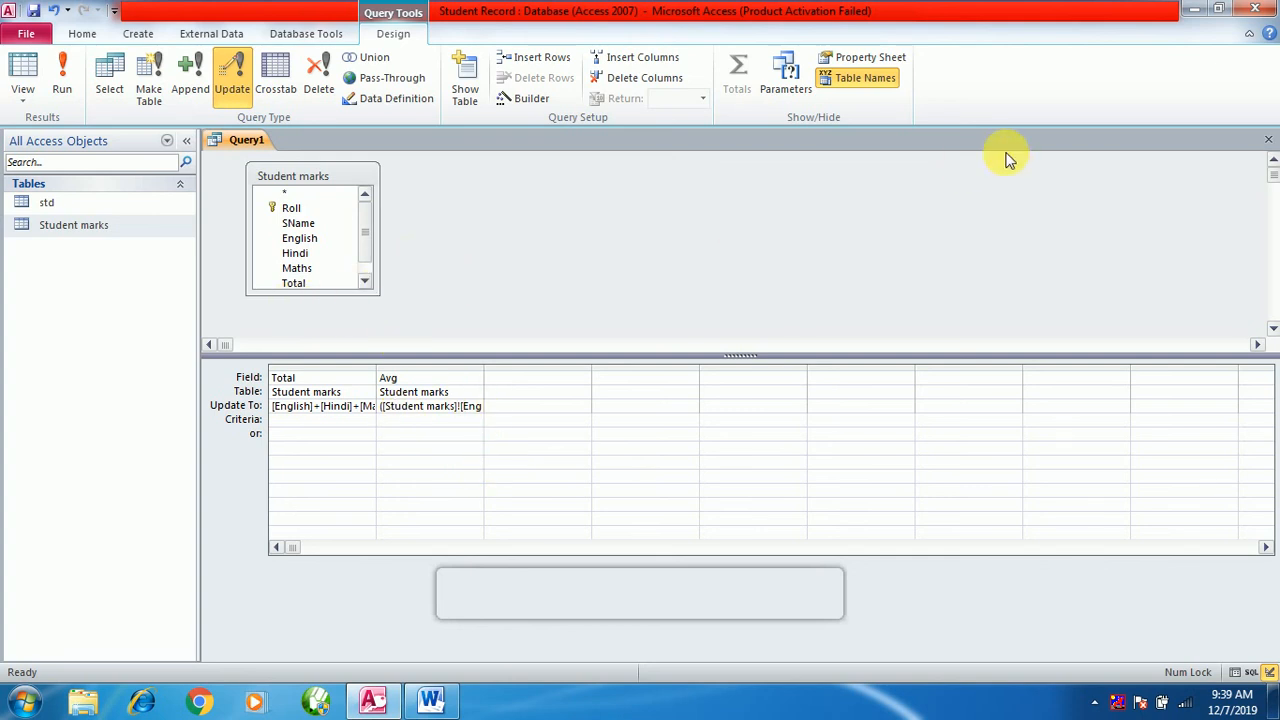
{"action": "left_click", "coordinate": [1268, 140]}
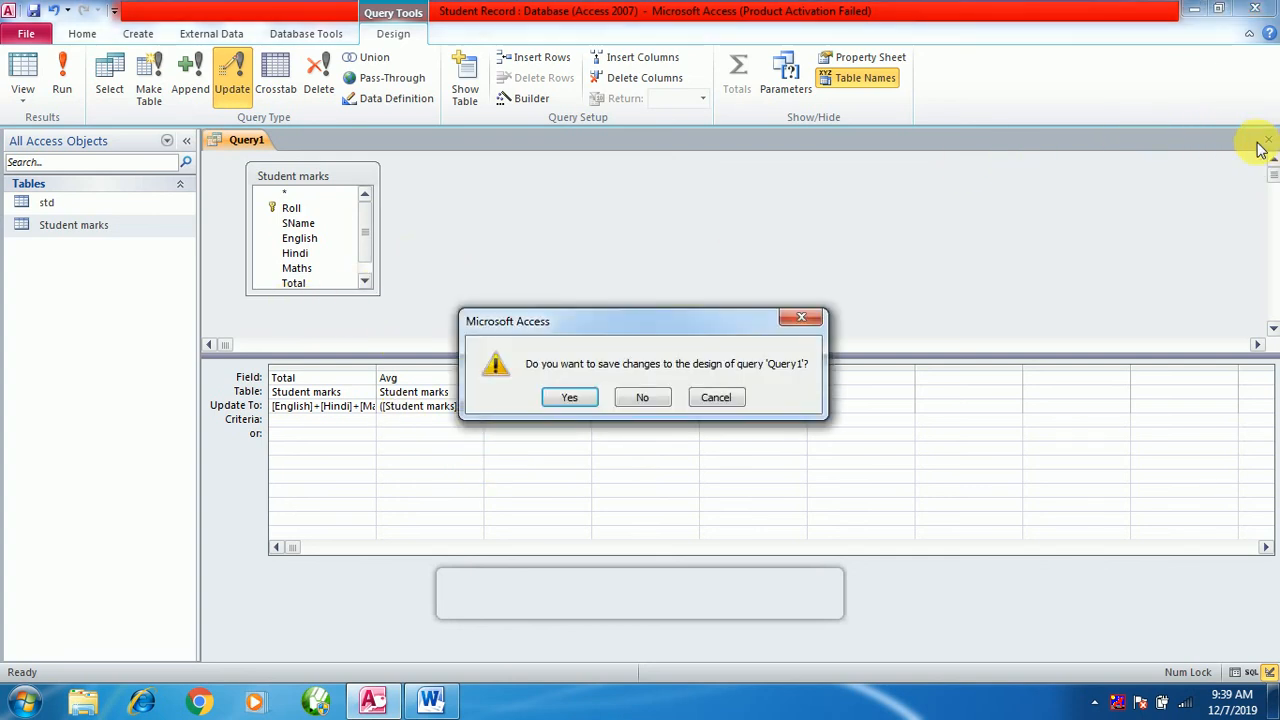
{"action": "left_click", "coordinate": [578, 397]}
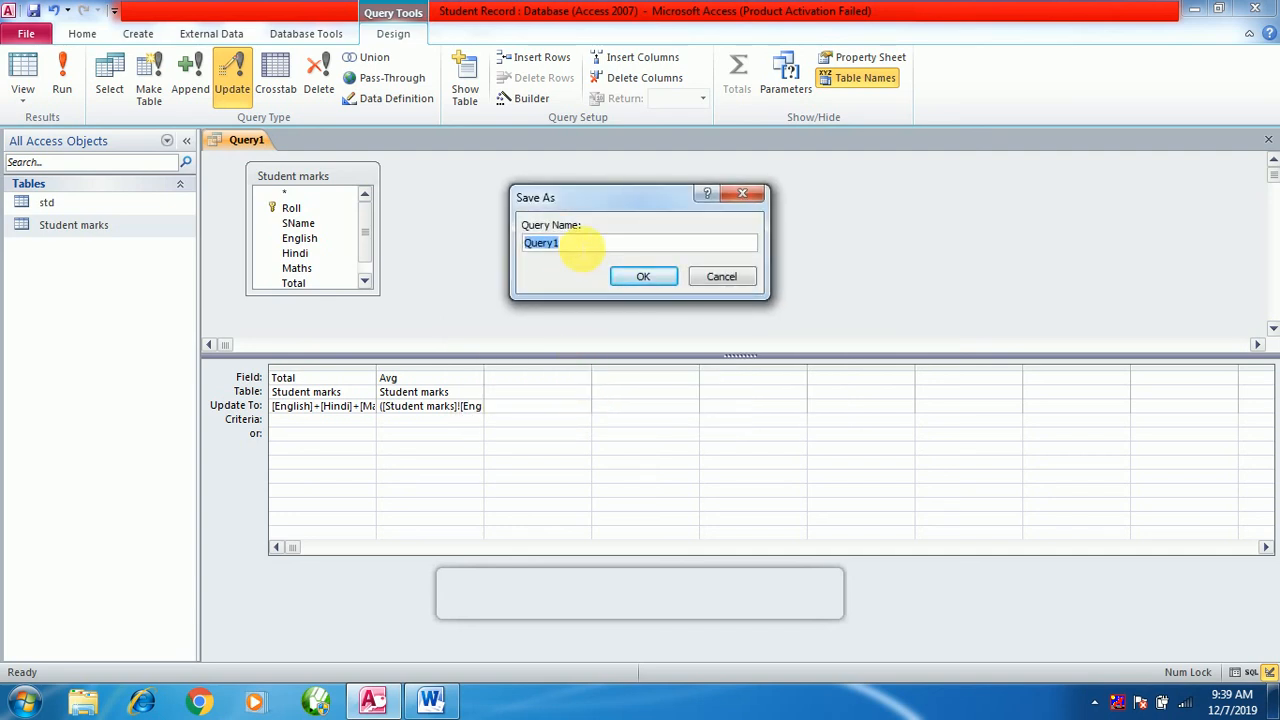
{"action": "type", "text": "Updat"}
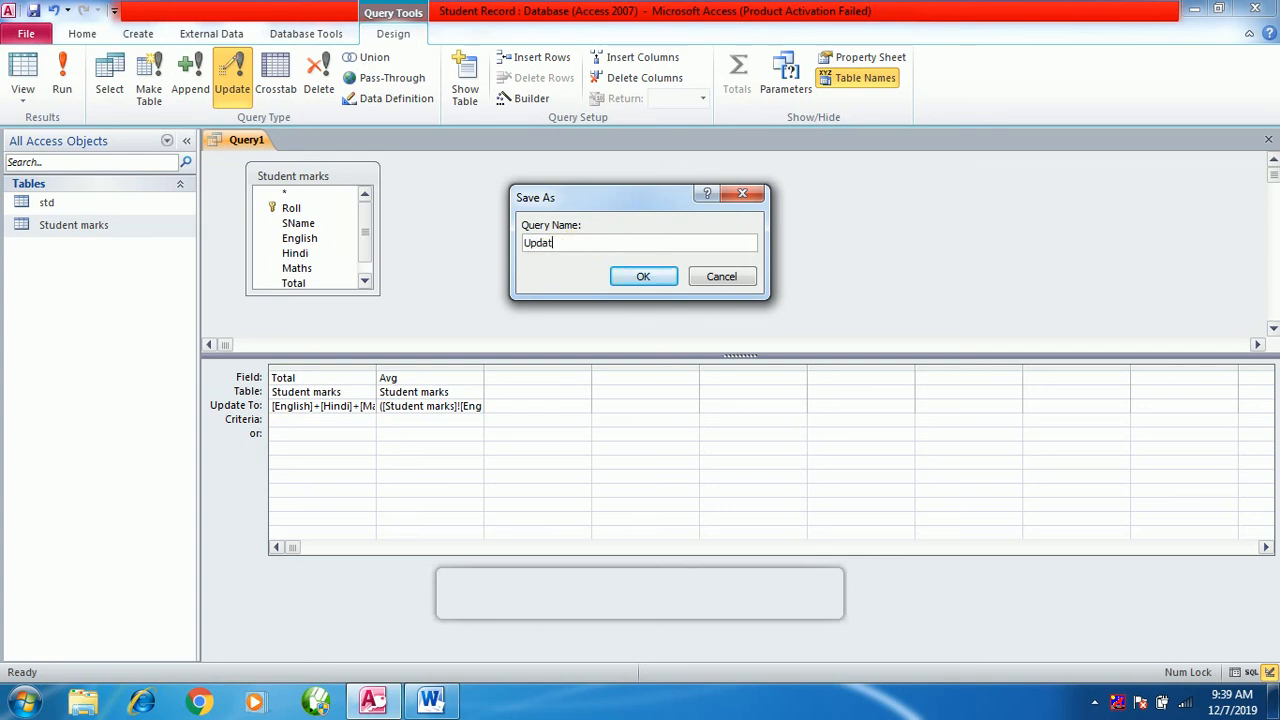
{"action": "type", "text": "e recoprd"}
{"action": "key", "text": "BackSpace"}
{"action": "key", "text": "BackSpace"}
{"action": "key", "text": "BackSpace"}
{"action": "left_click", "coordinate": [623, 275]}
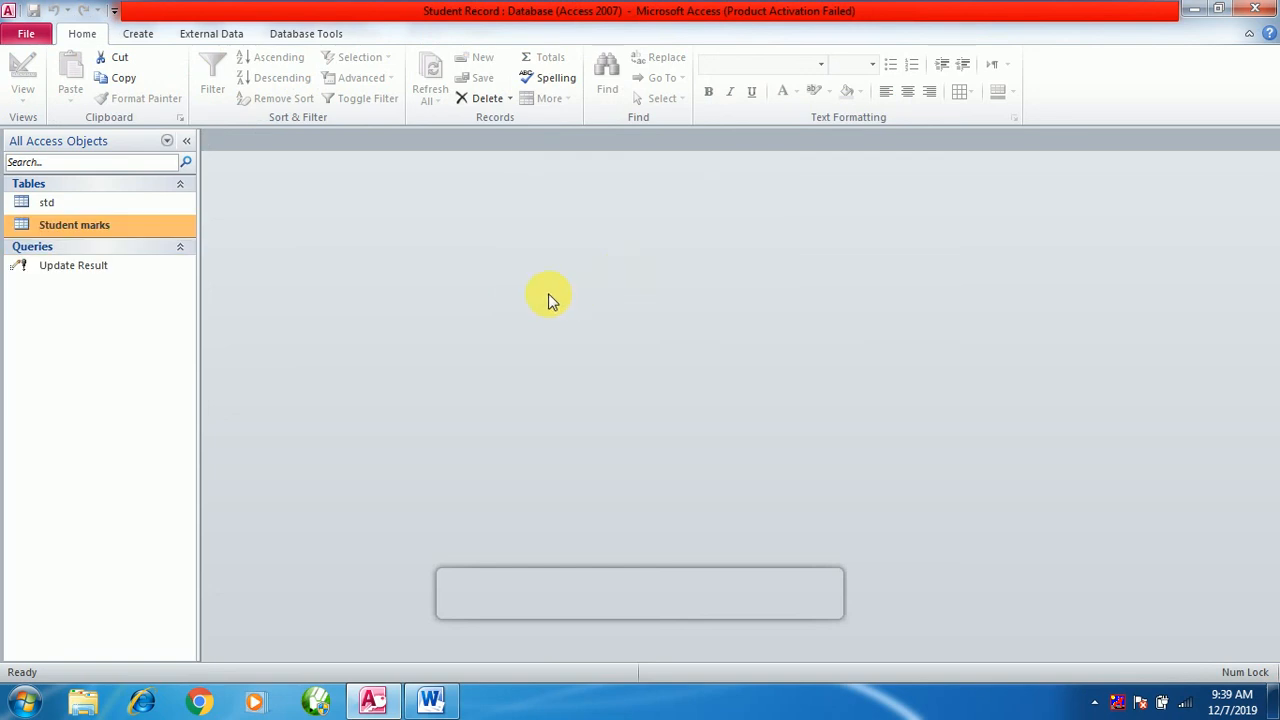
- Open the Student marks table to inspect its Total and Avg columns
{"action": "left_click", "coordinate": [57, 270]}
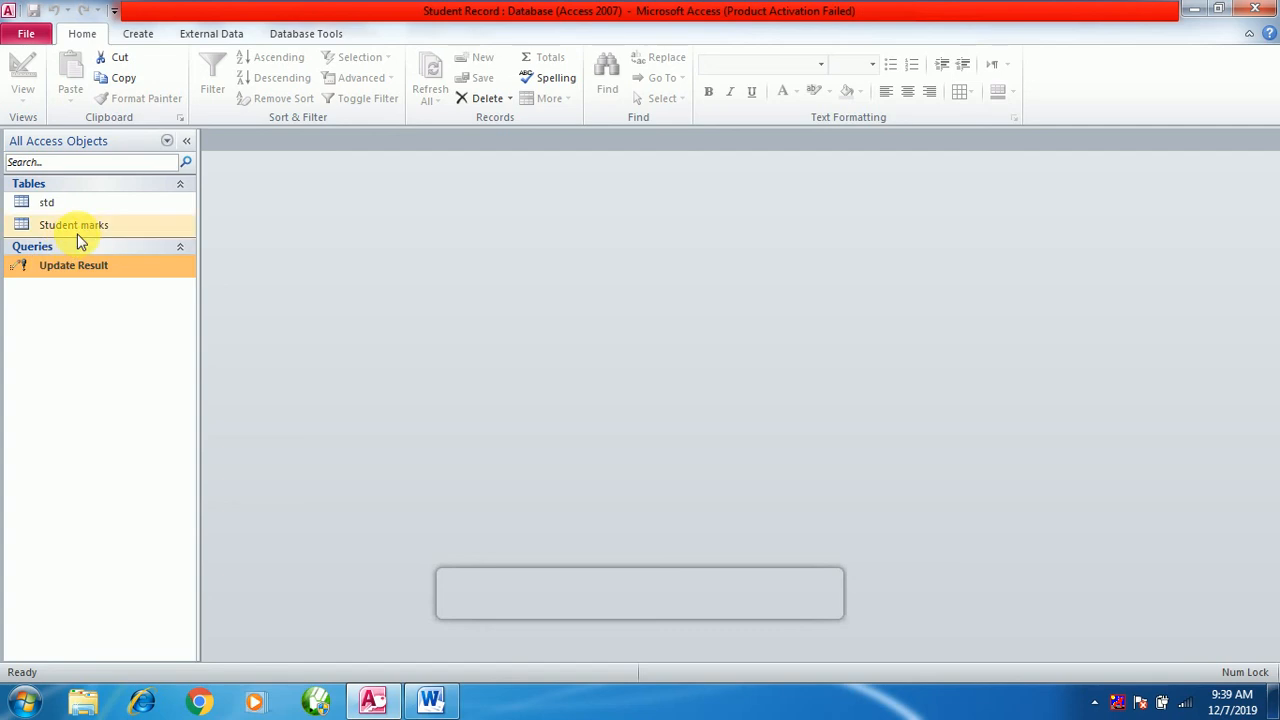
{"action": "double_click", "coordinate": [85, 233]}
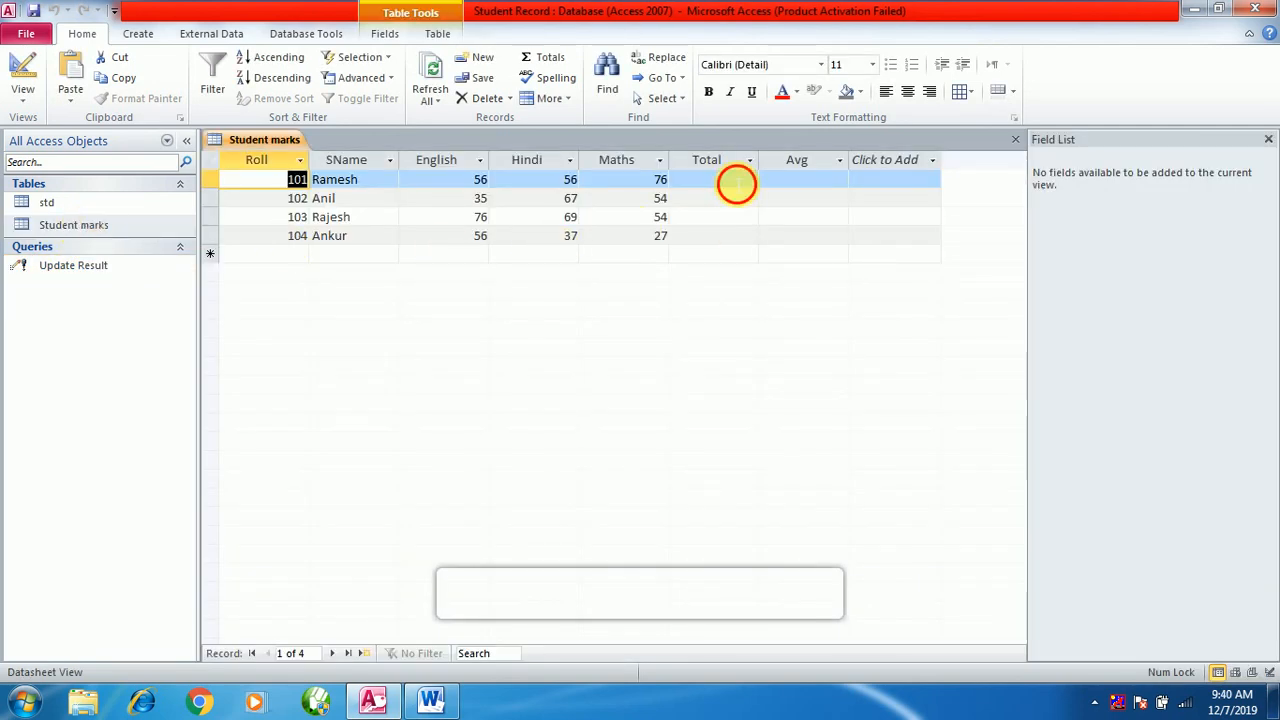
{"action": "left_click", "coordinate": [737, 183]}
{"action": "left_click", "coordinate": [816, 183]}
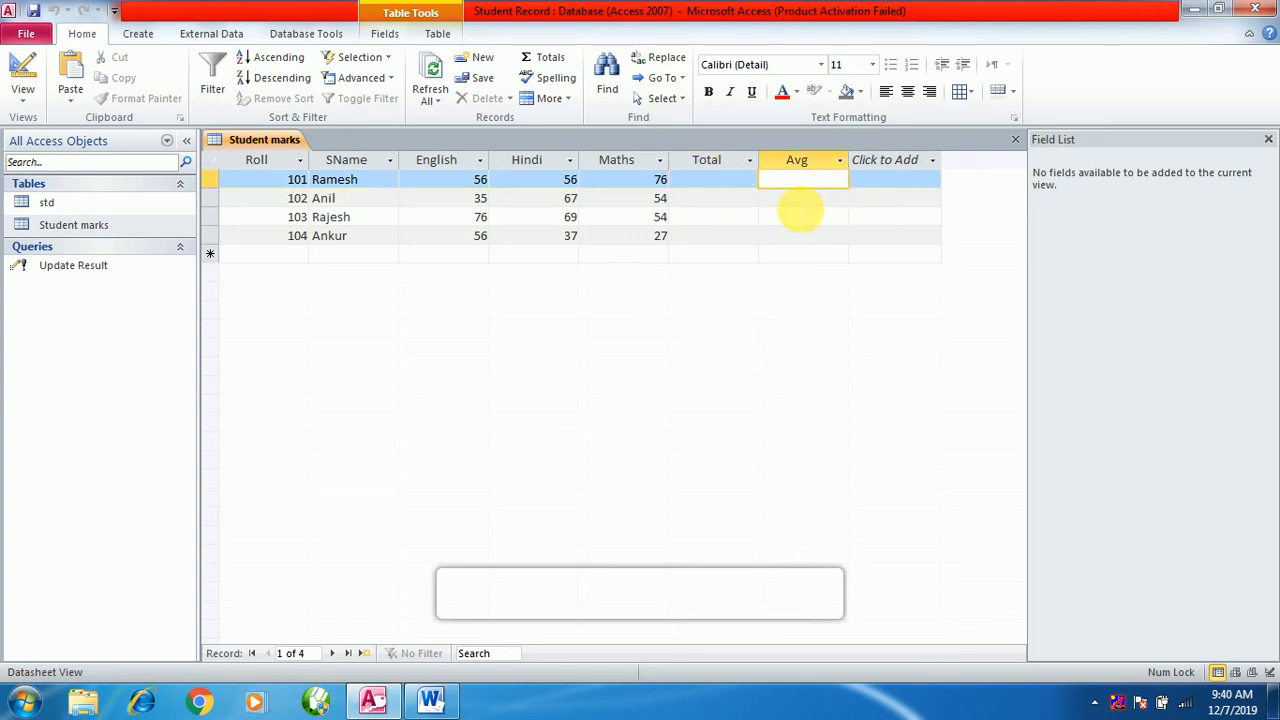
{"action": "left_click", "coordinate": [737, 186]}
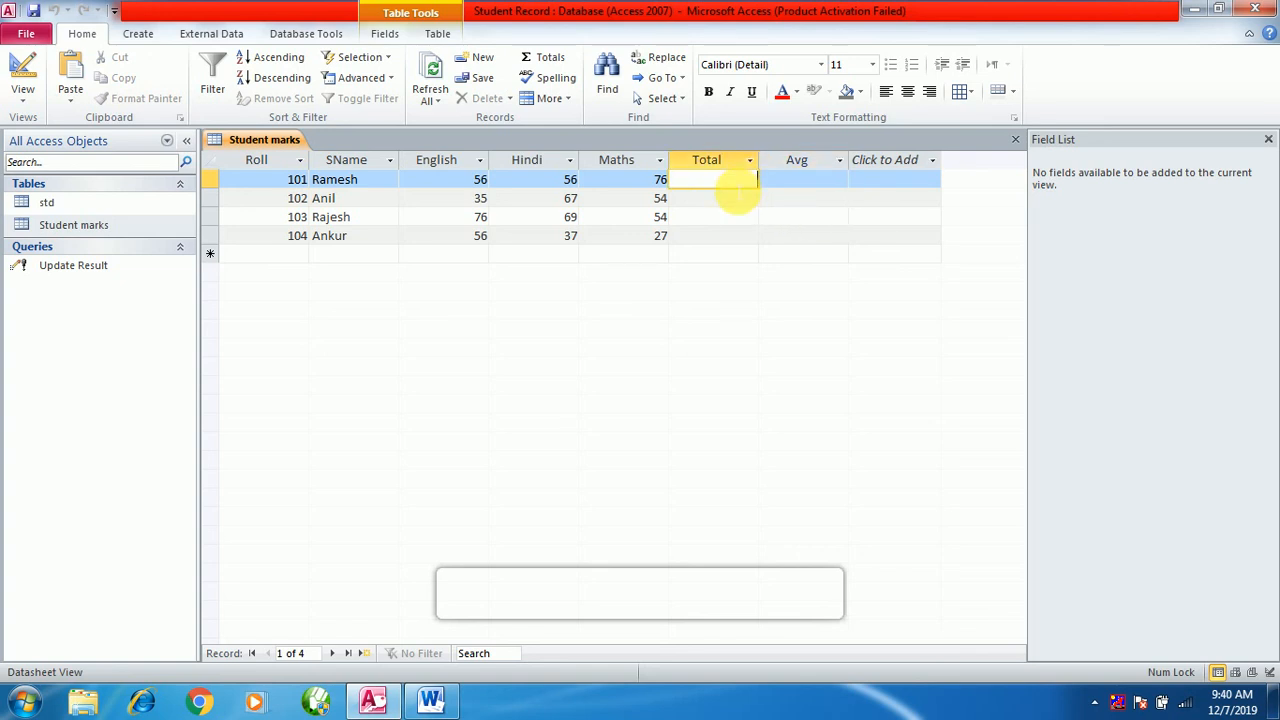
{"action": "left_click", "coordinate": [66, 270]}
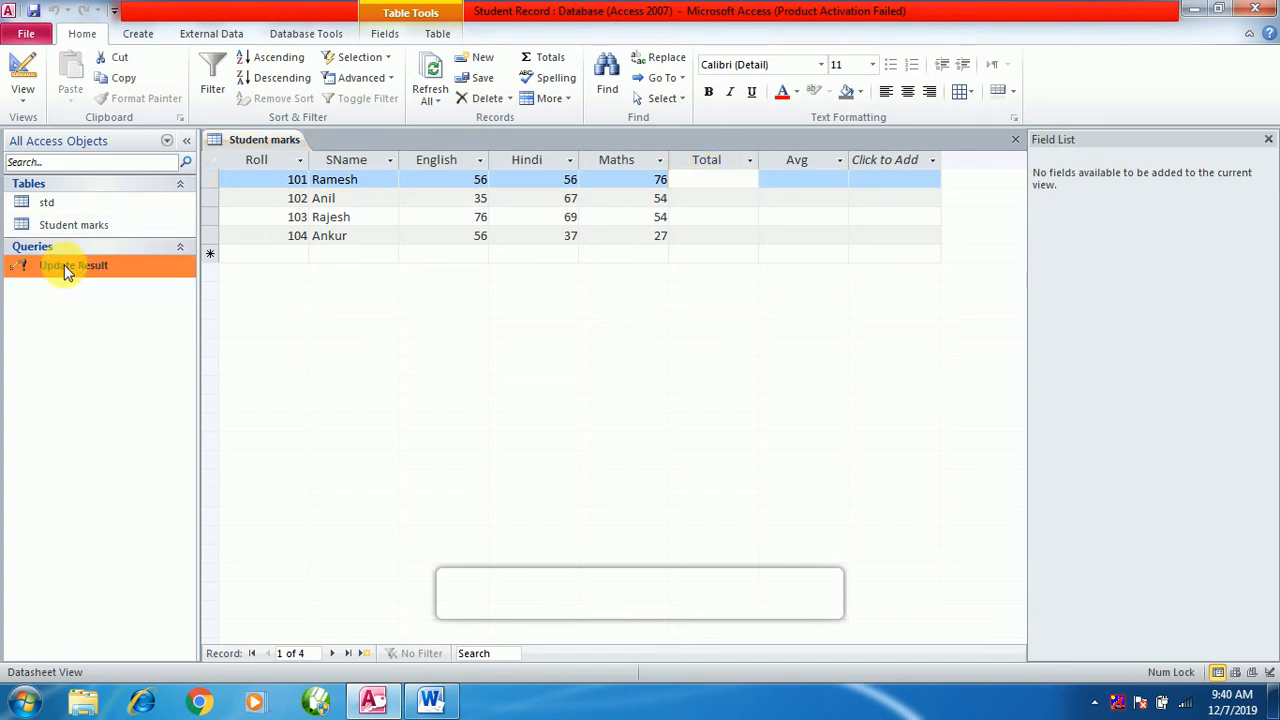
{"action": "right_click", "coordinate": [66, 270]}
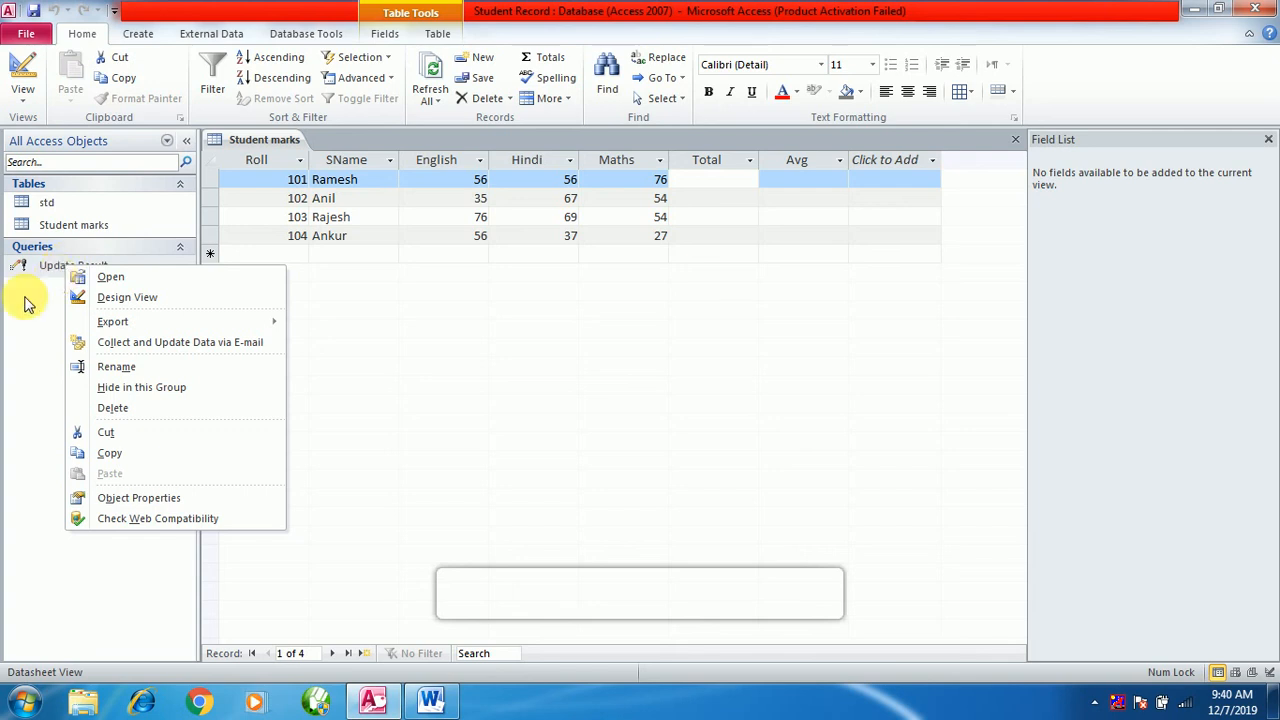
{"action": "left_click", "coordinate": [36, 266]}
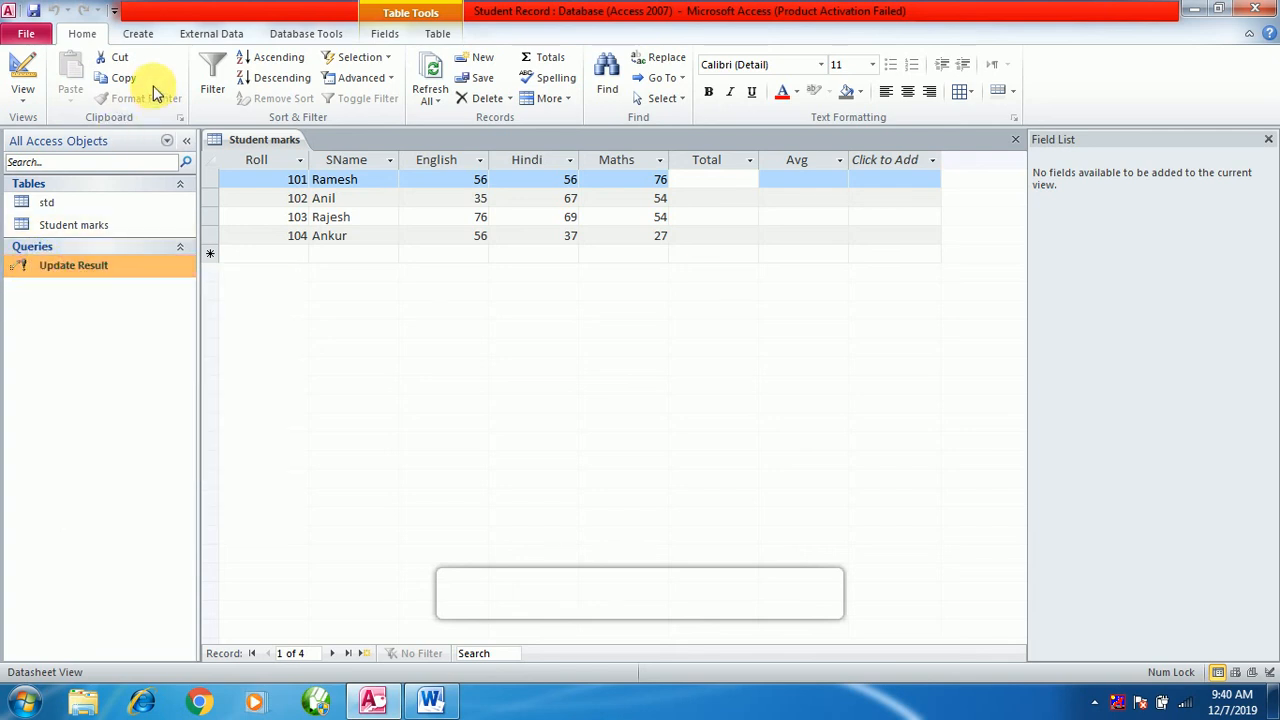
{"action": "left_click", "coordinate": [436, 34]}
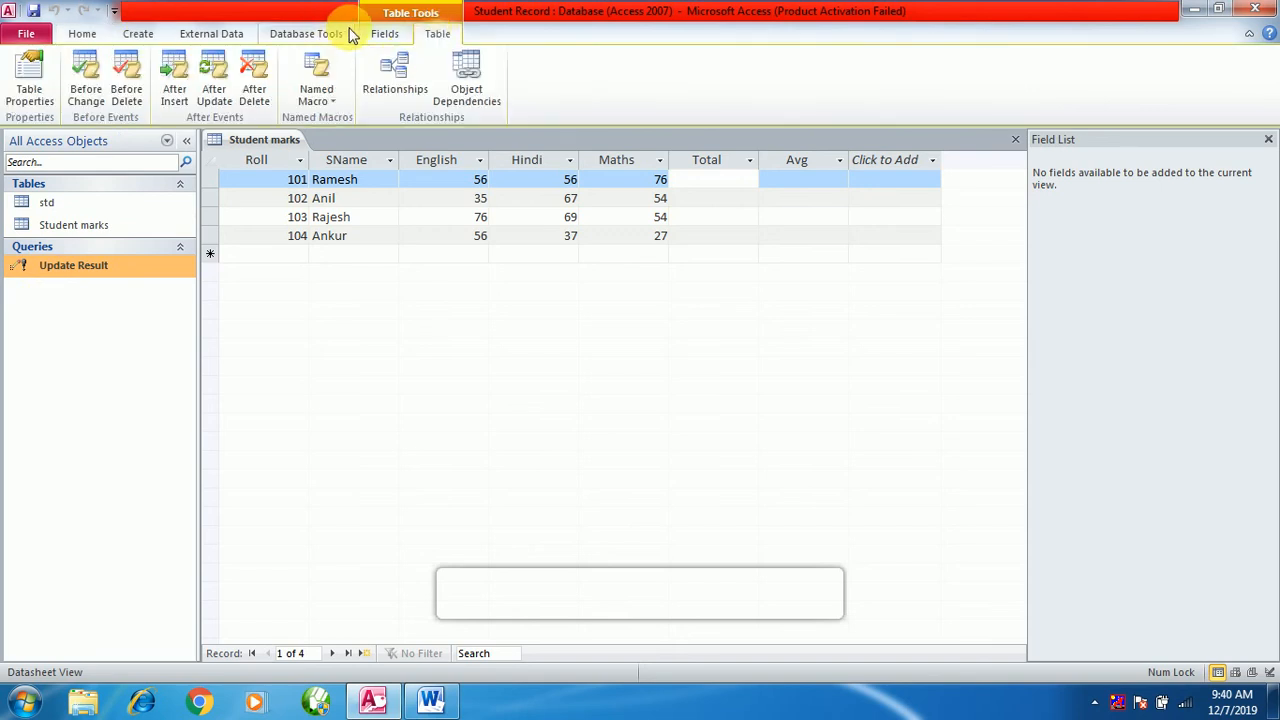
{"action": "left_click", "coordinate": [382, 34]}
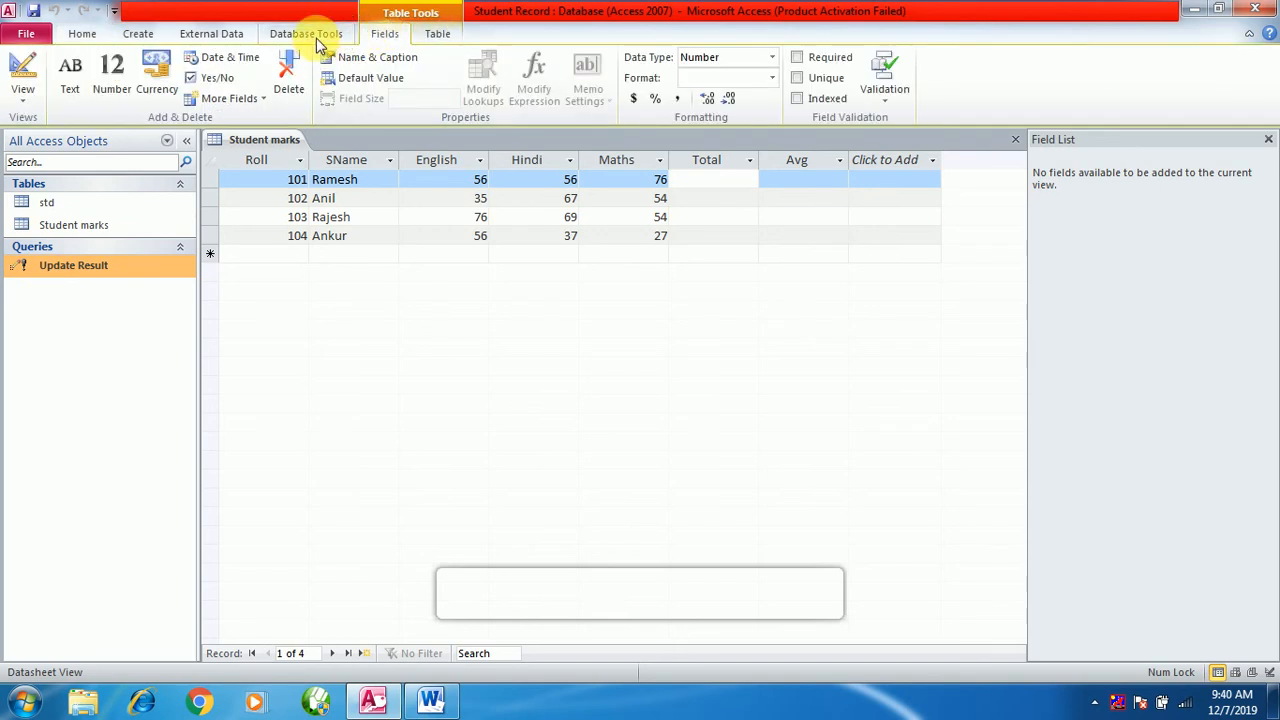
{"action": "left_click", "coordinate": [315, 36]}
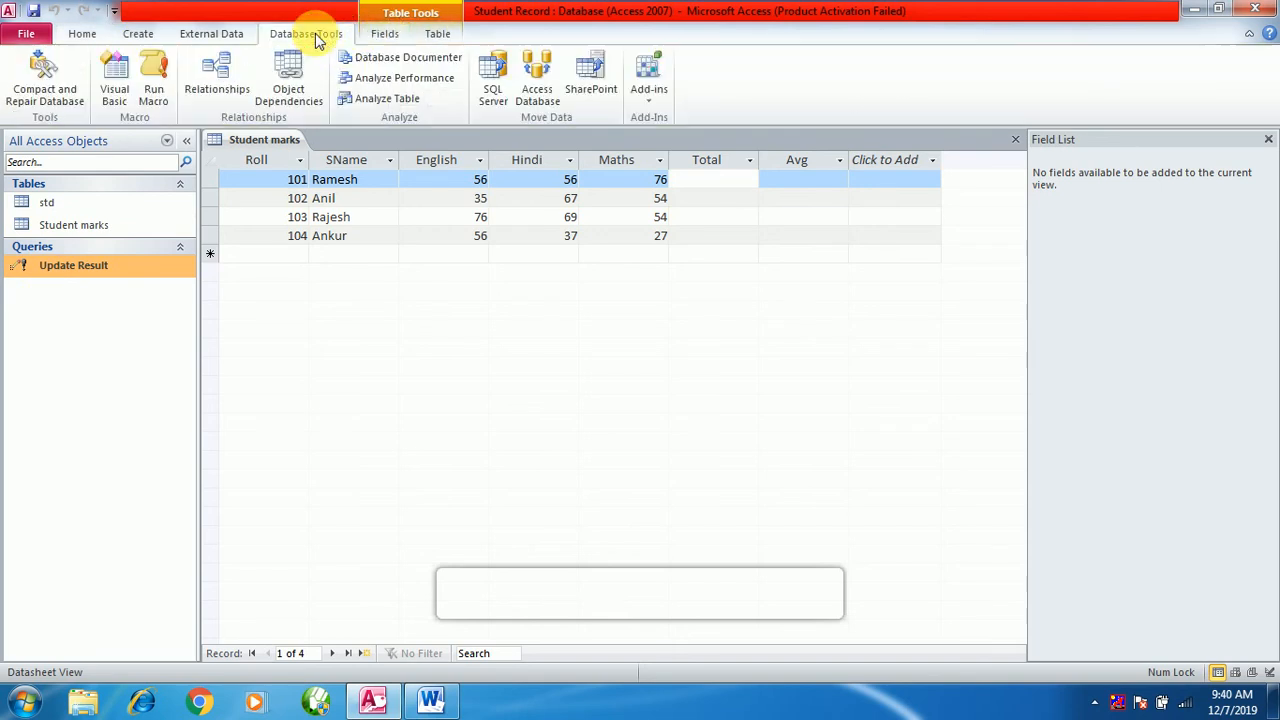
{"action": "left_click", "coordinate": [222, 35]}
{"action": "left_click", "coordinate": [140, 35]}
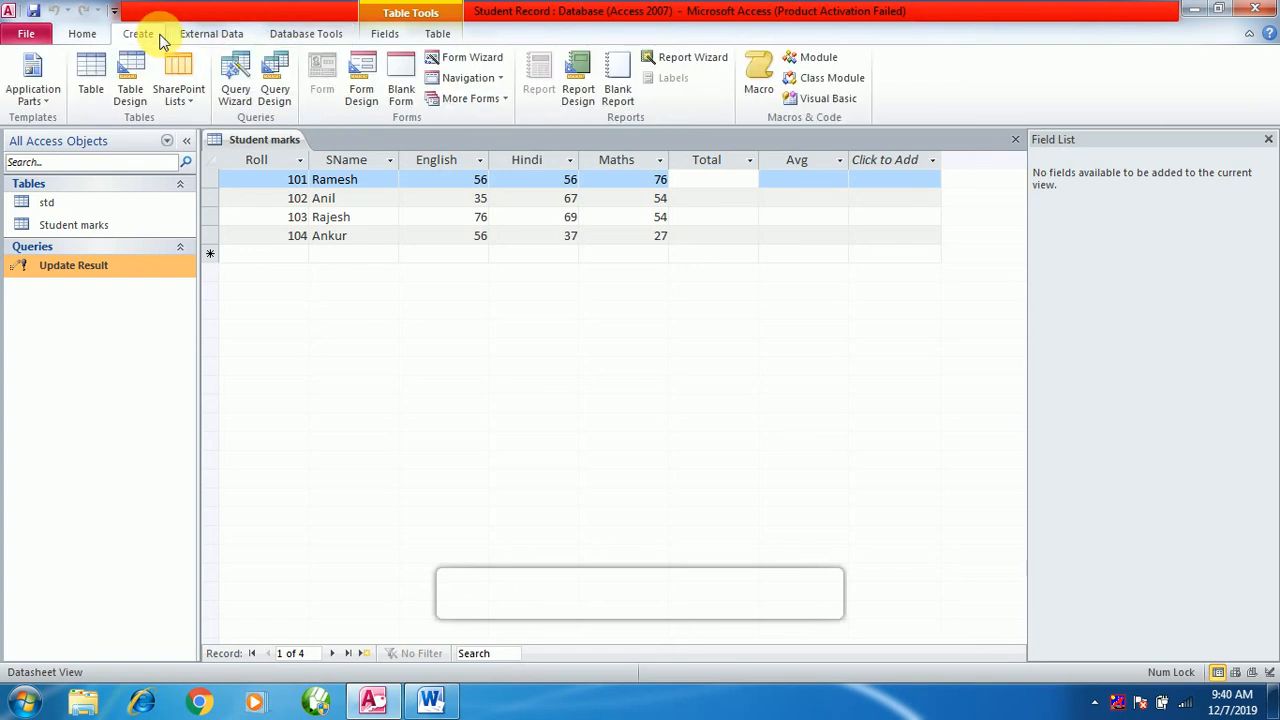
{"action": "left_click", "coordinate": [85, 38]}
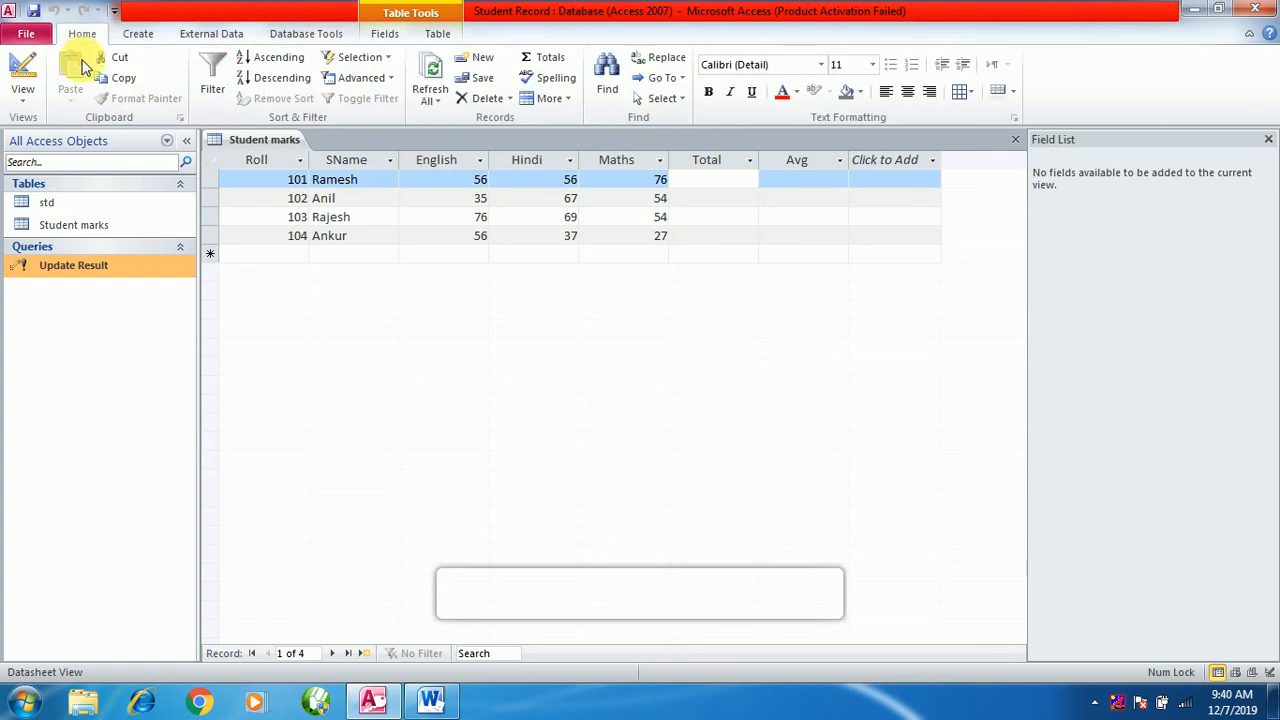
{"action": "left_click", "coordinate": [24, 100]}
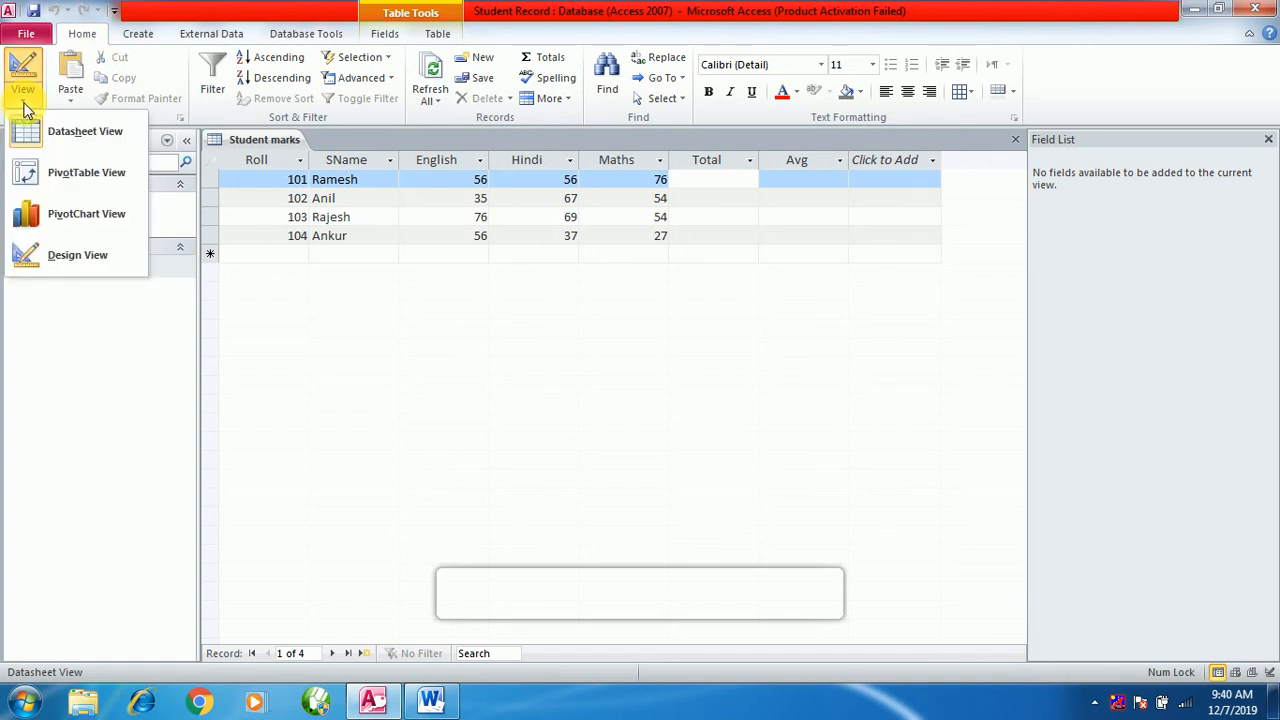
{"action": "left_click", "coordinate": [49, 366]}
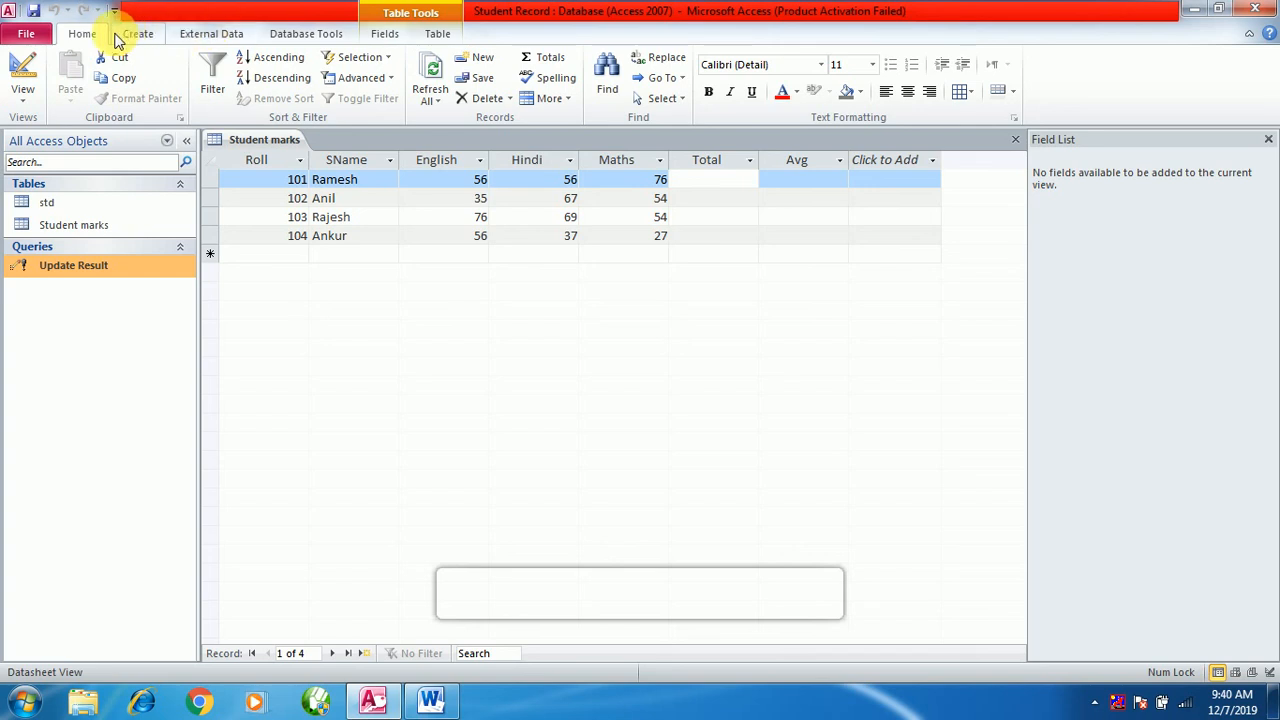
{"action": "right_click", "coordinate": [58, 269]}
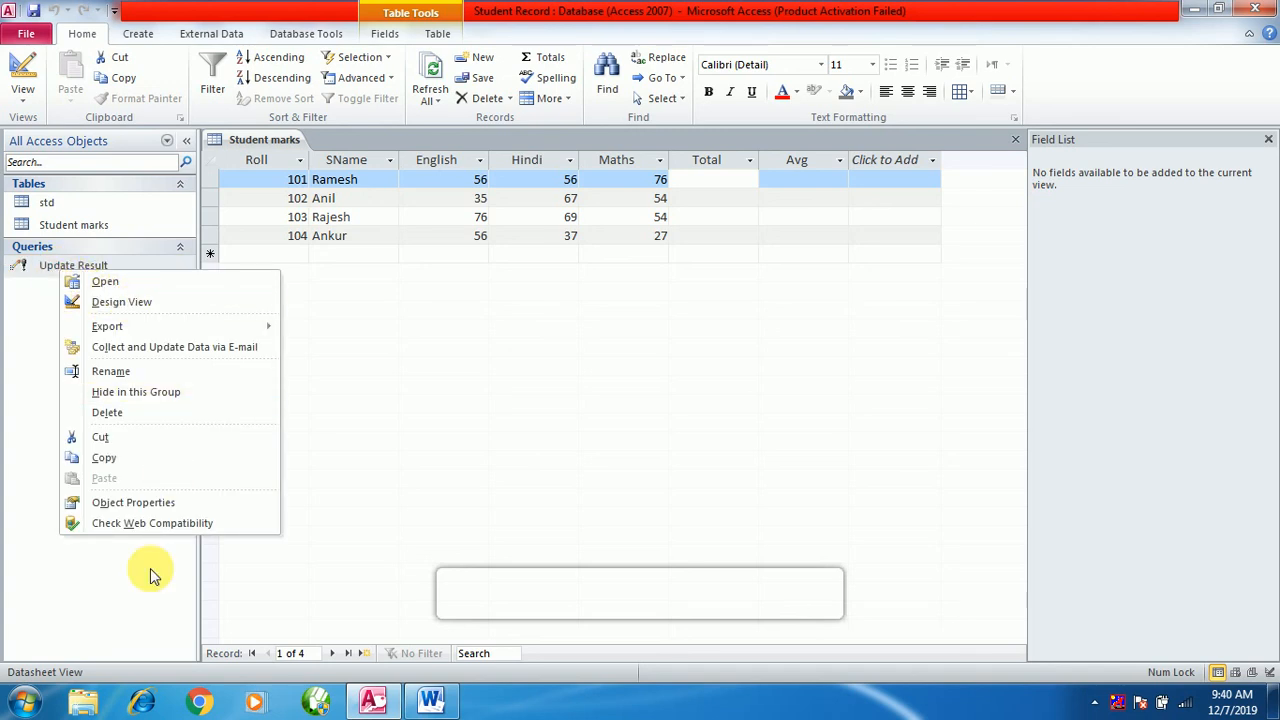
{"action": "left_click", "coordinate": [129, 597]}
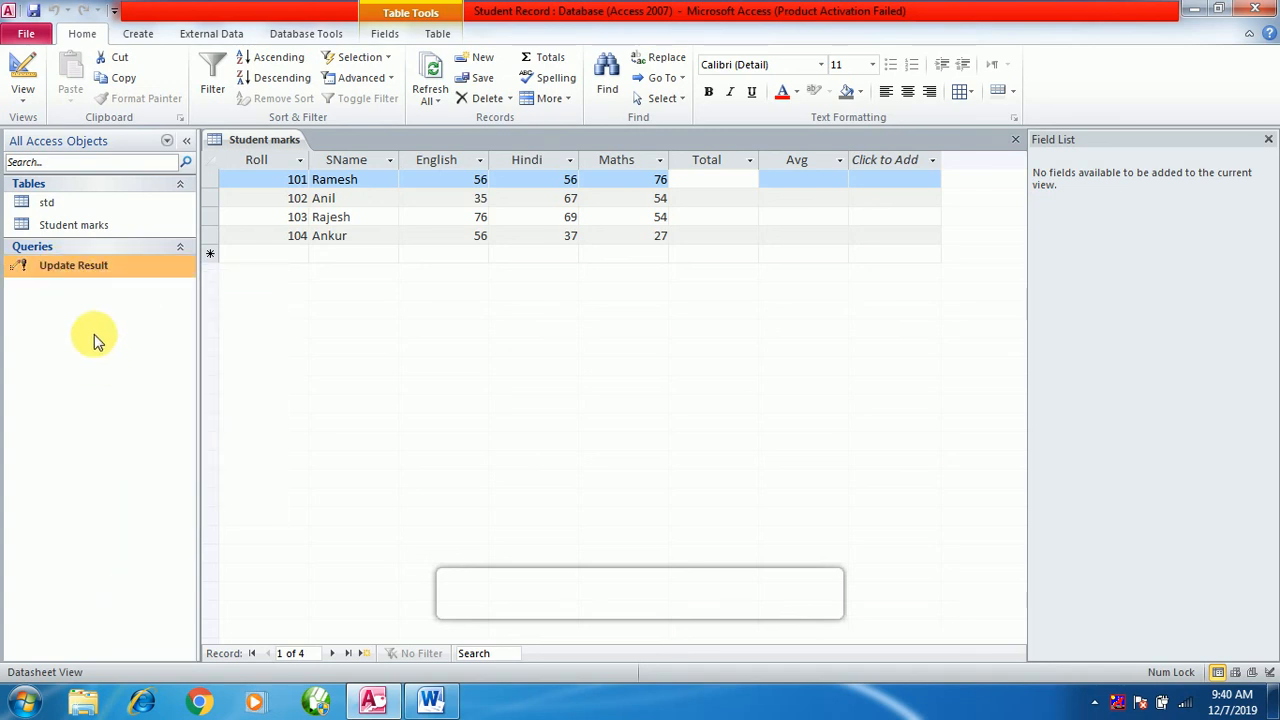
- Run the Update Result query and accept both the data modification and the update of the Student marks records
{"action": "double_click", "coordinate": [70, 272]}
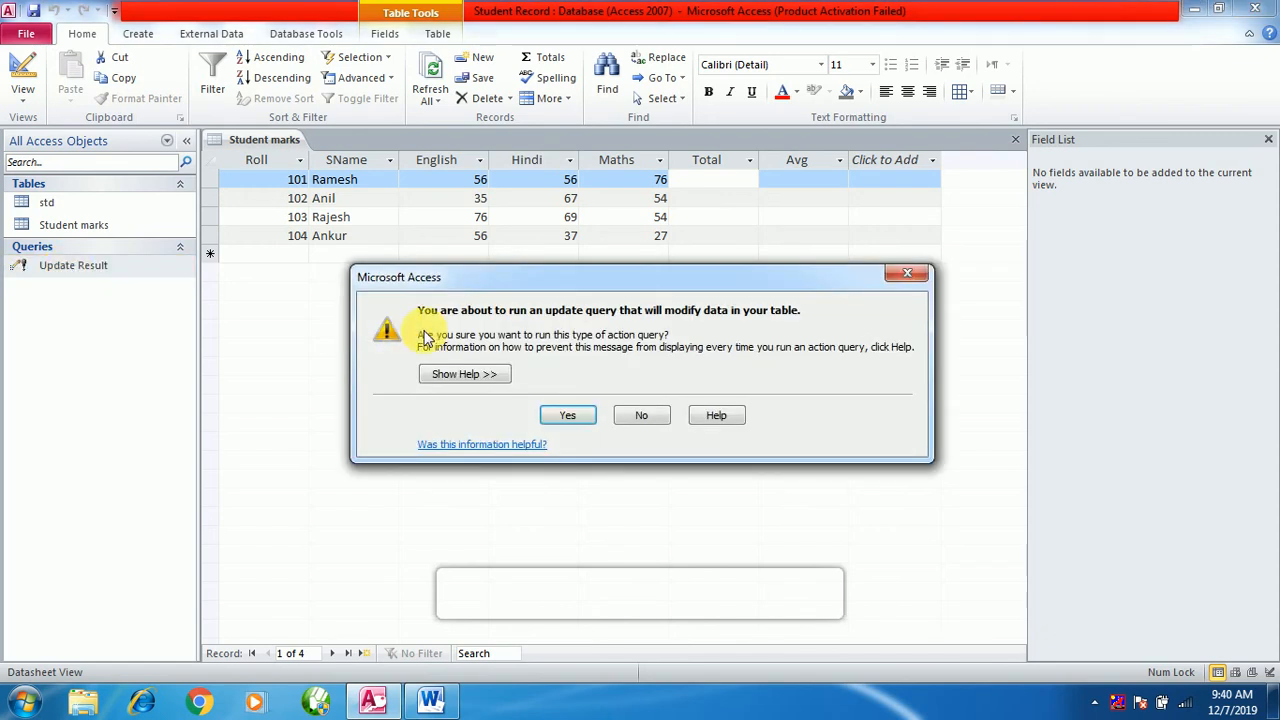
{"action": "left_click_drag", "start_coordinate": [520, 278], "coordinate": [569, 197]}
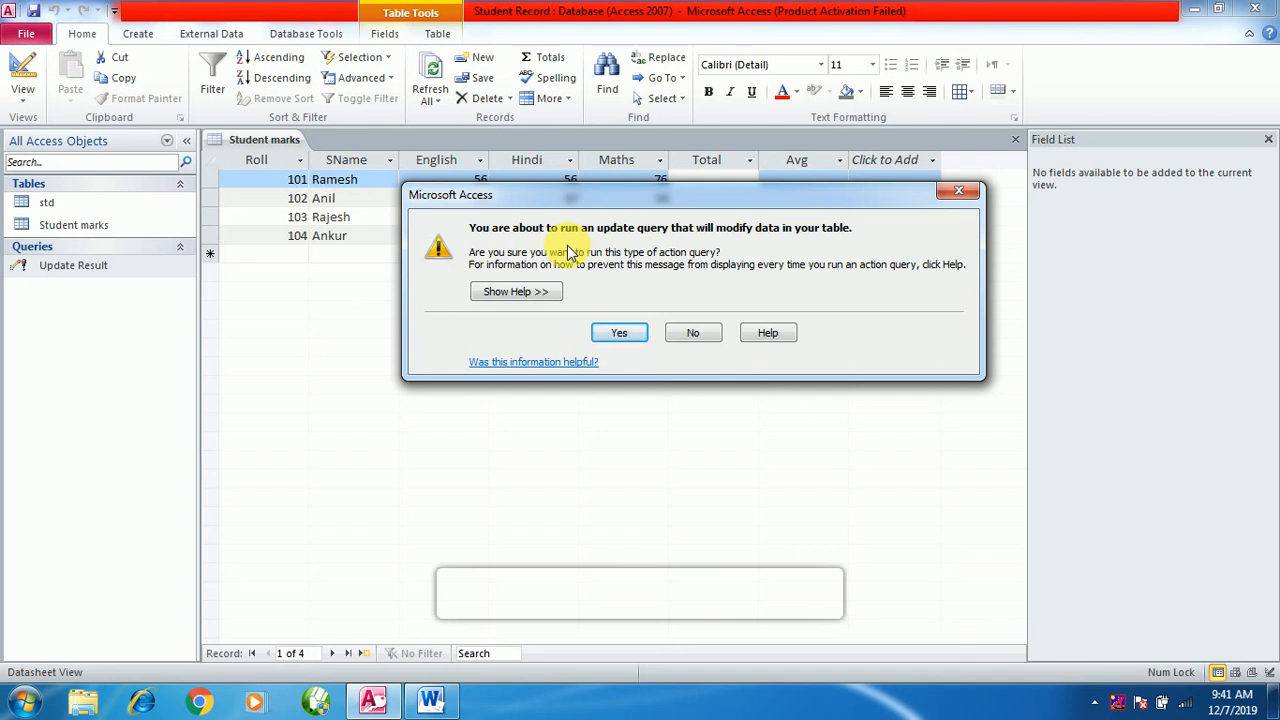
{"action": "left_click", "coordinate": [616, 334]}
{"action": "left_click_drag", "start_coordinate": [568, 316], "coordinate": [500, 166]}
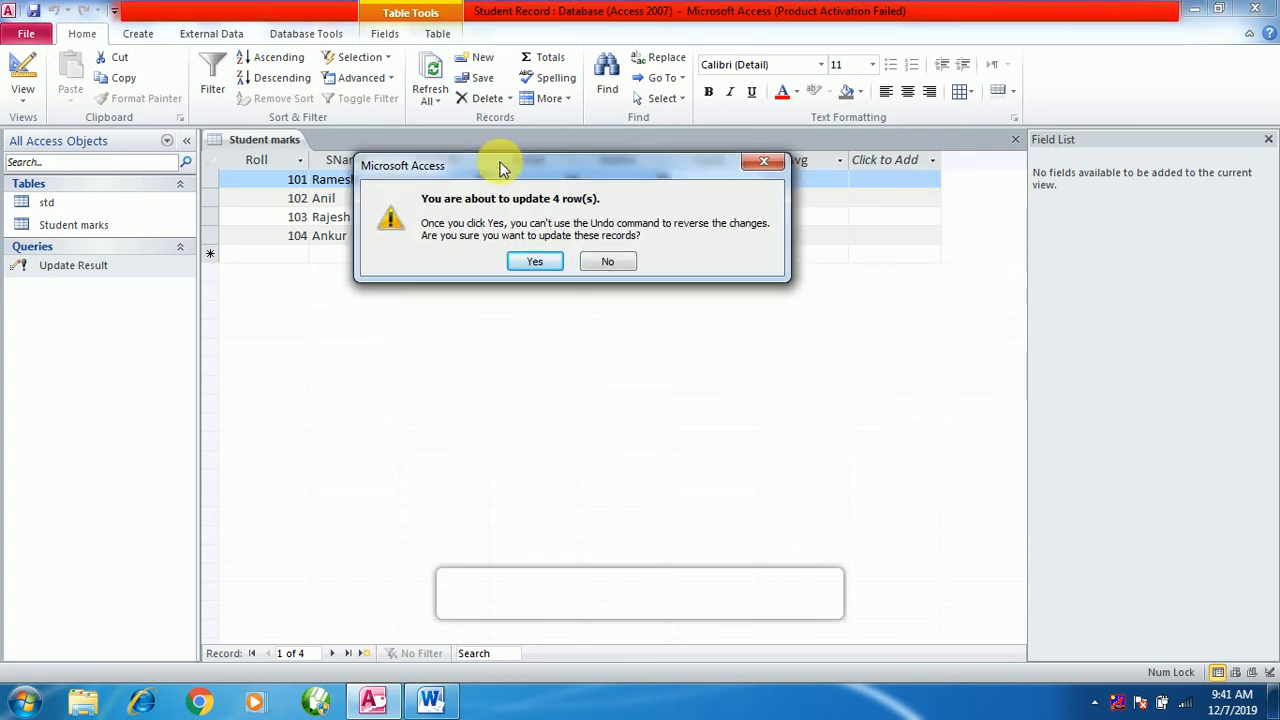
{"action": "left_click", "coordinate": [531, 262]}
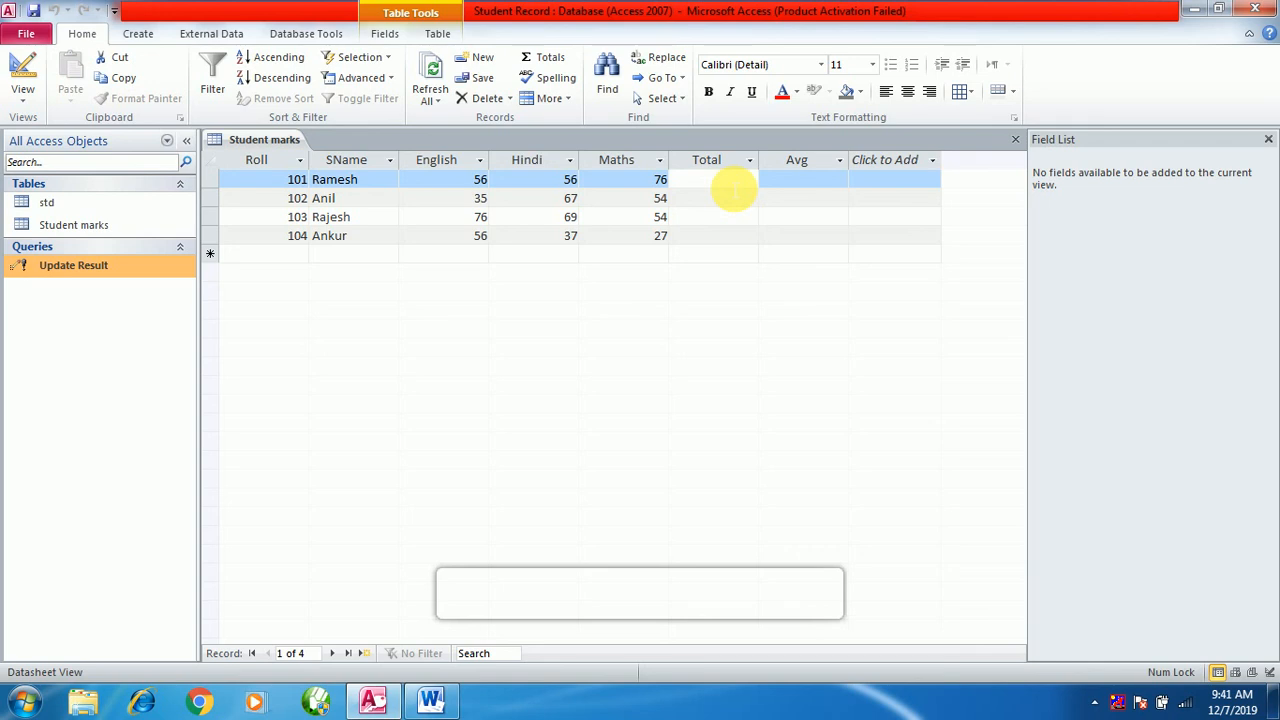
{"action": "left_click", "coordinate": [735, 181]}
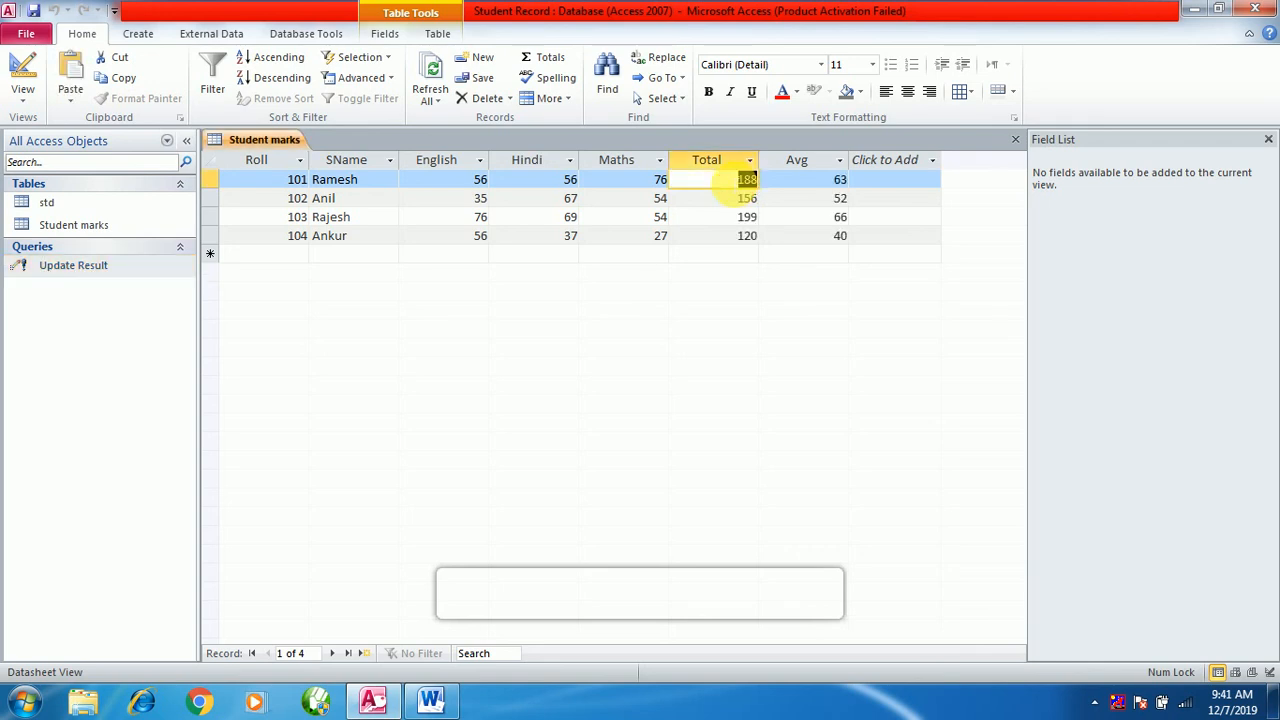
- Refresh the Student marks records and review the calculated Total and Avg columns
{"action": "left_click", "coordinate": [428, 75]}
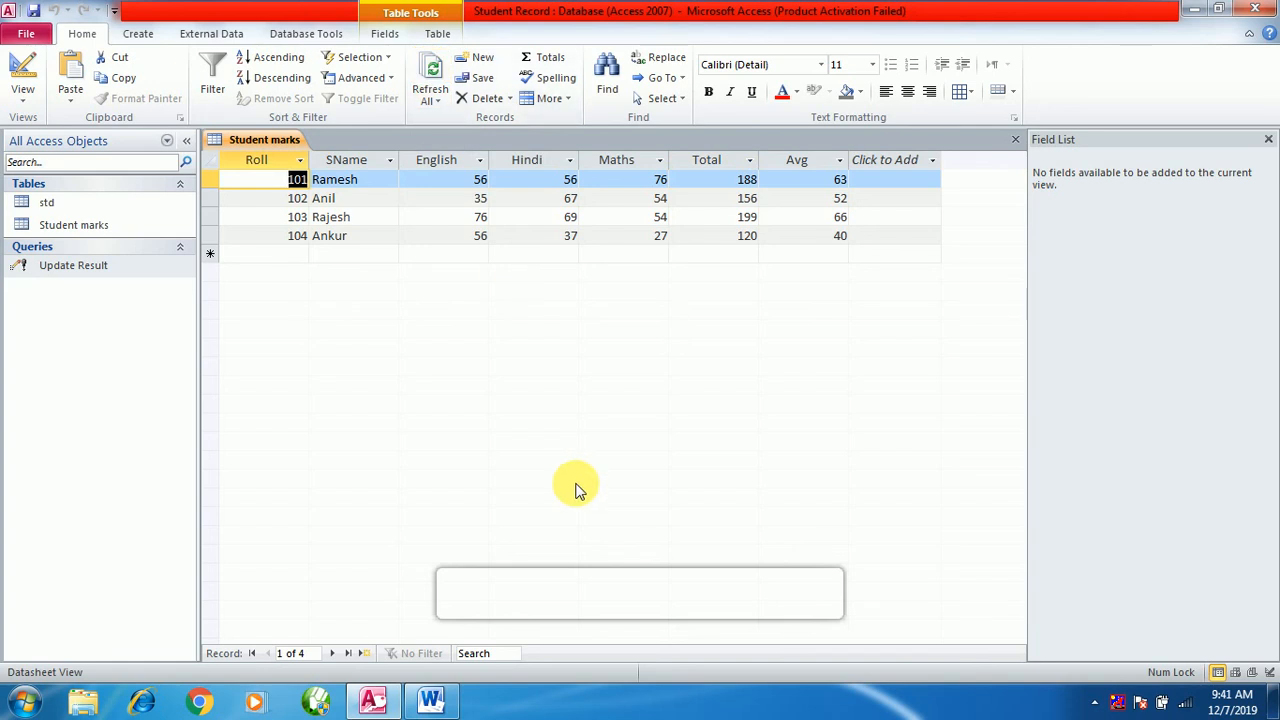
{"action": "left_click", "coordinate": [745, 182]}
{"action": "left_click", "coordinate": [745, 198]}
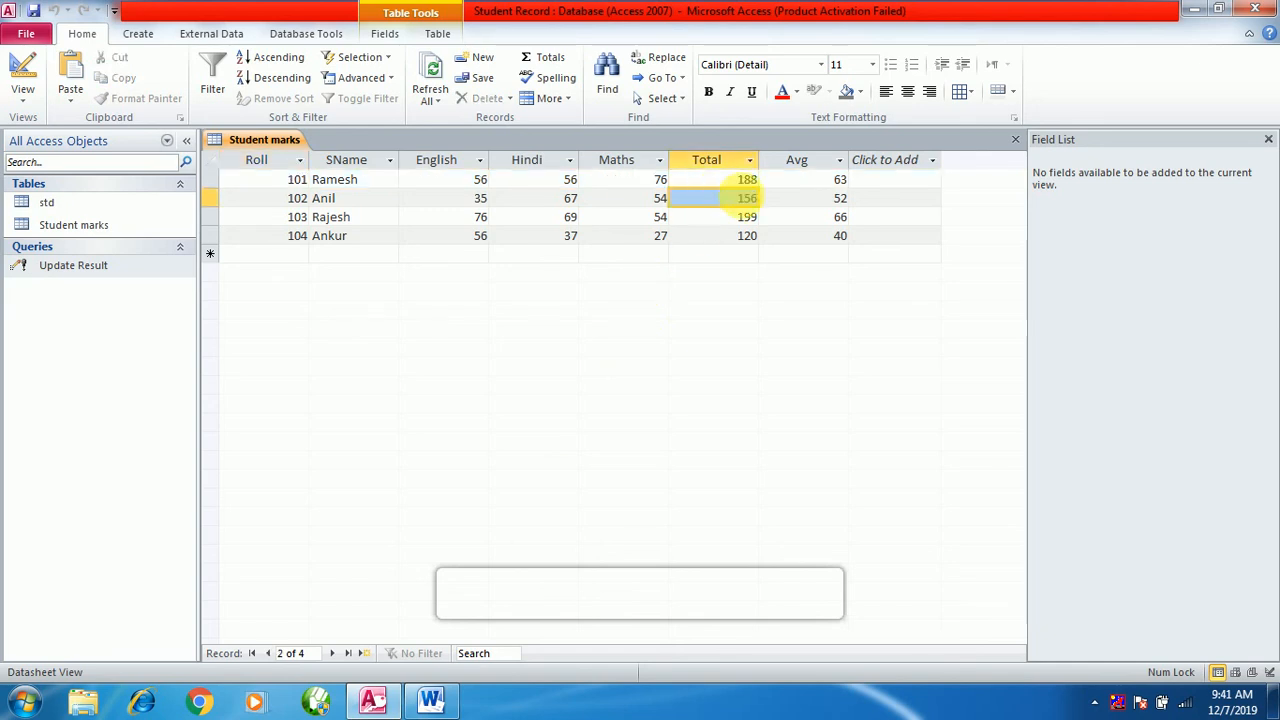
{"action": "left_click", "coordinate": [826, 180]}
{"action": "left_click", "coordinate": [826, 198]}
{"action": "left_click", "coordinate": [823, 235]}
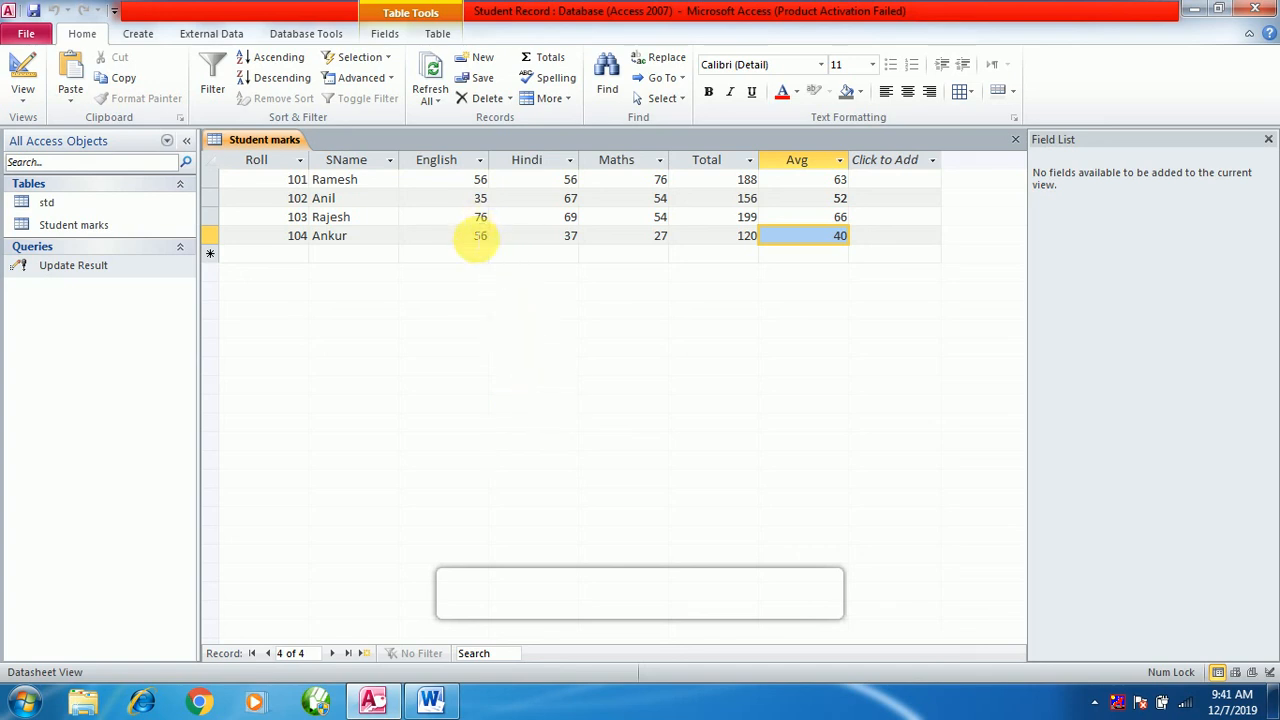
- Set the English mark to 85 and the Hindi mark to 57 in the last Student marks record
{"action": "left_click", "coordinate": [480, 240]}
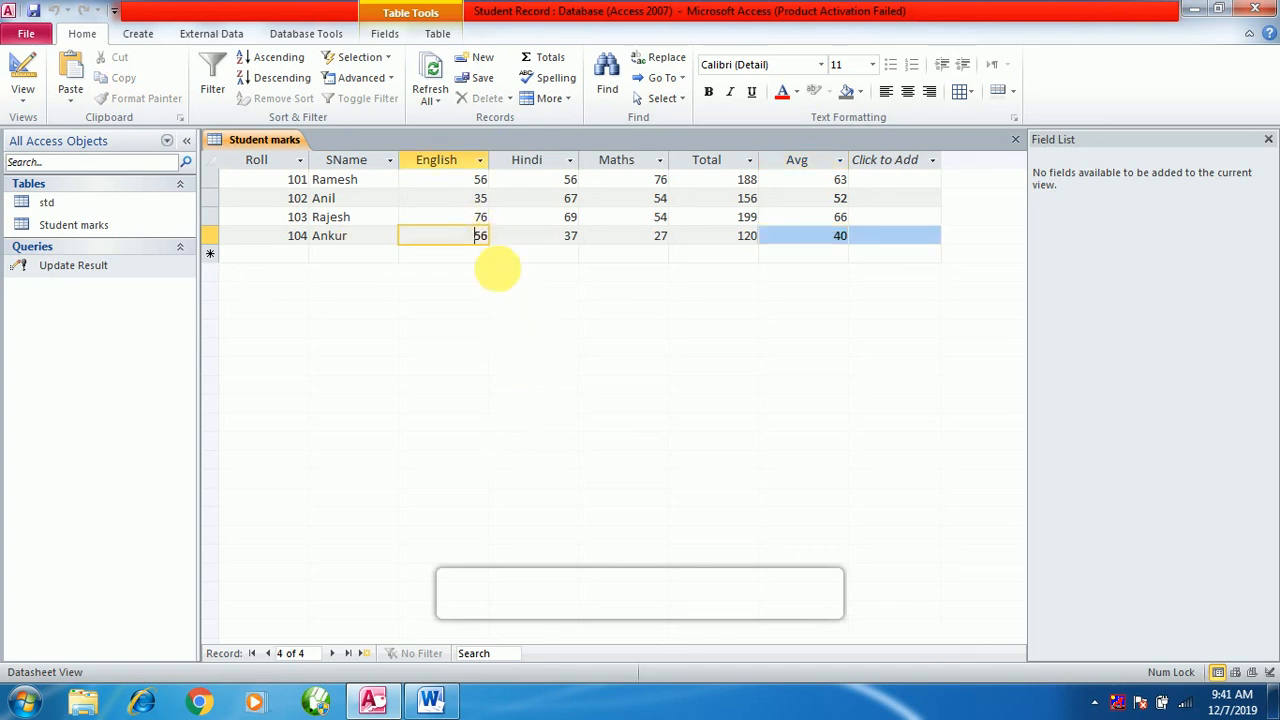
{"action": "key", "text": "Delete"}
{"action": "key", "text": "Delete"}
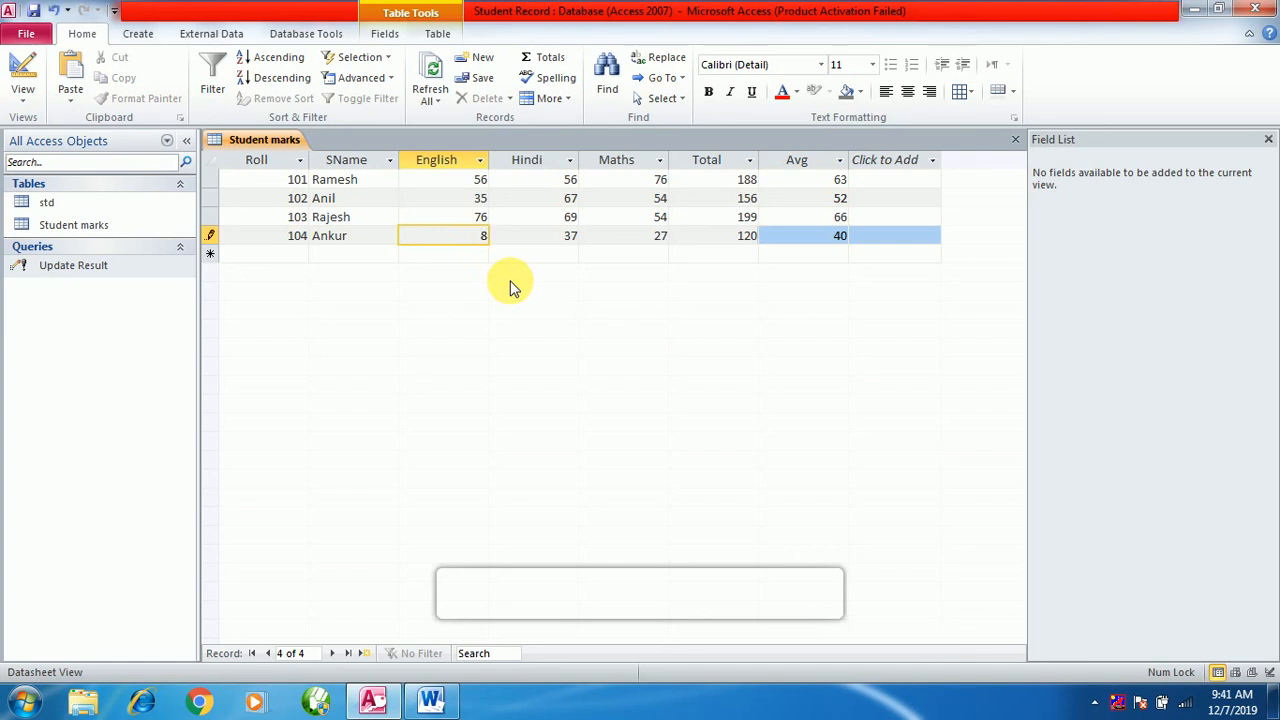
{"action": "left_click", "coordinate": [570, 242]}
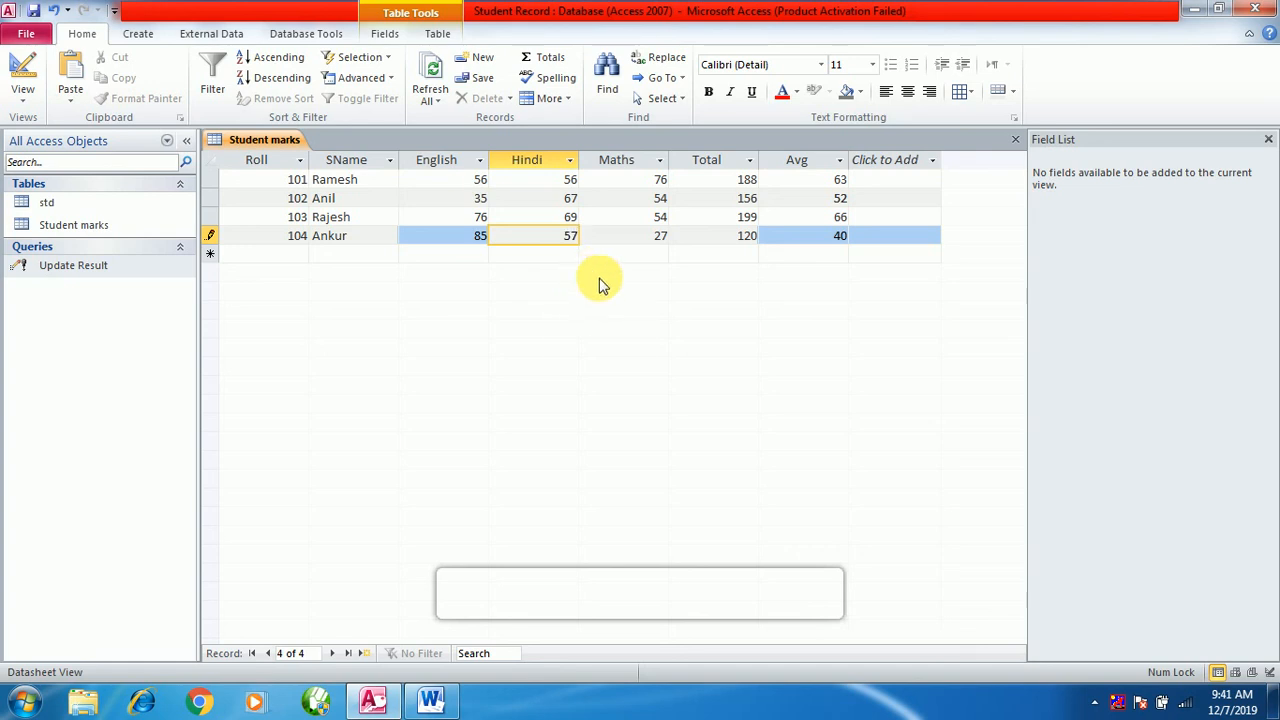
{"action": "left_click", "coordinate": [648, 240]}
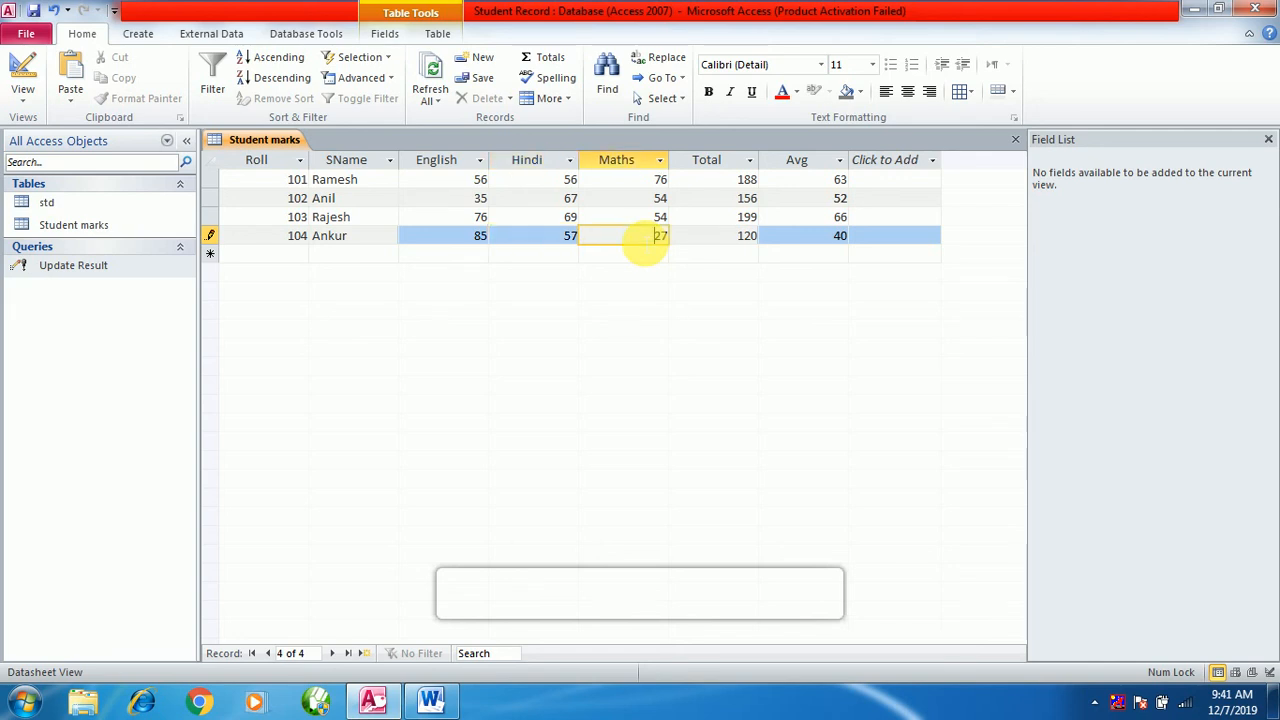
{"action": "left_click", "coordinate": [571, 243]}
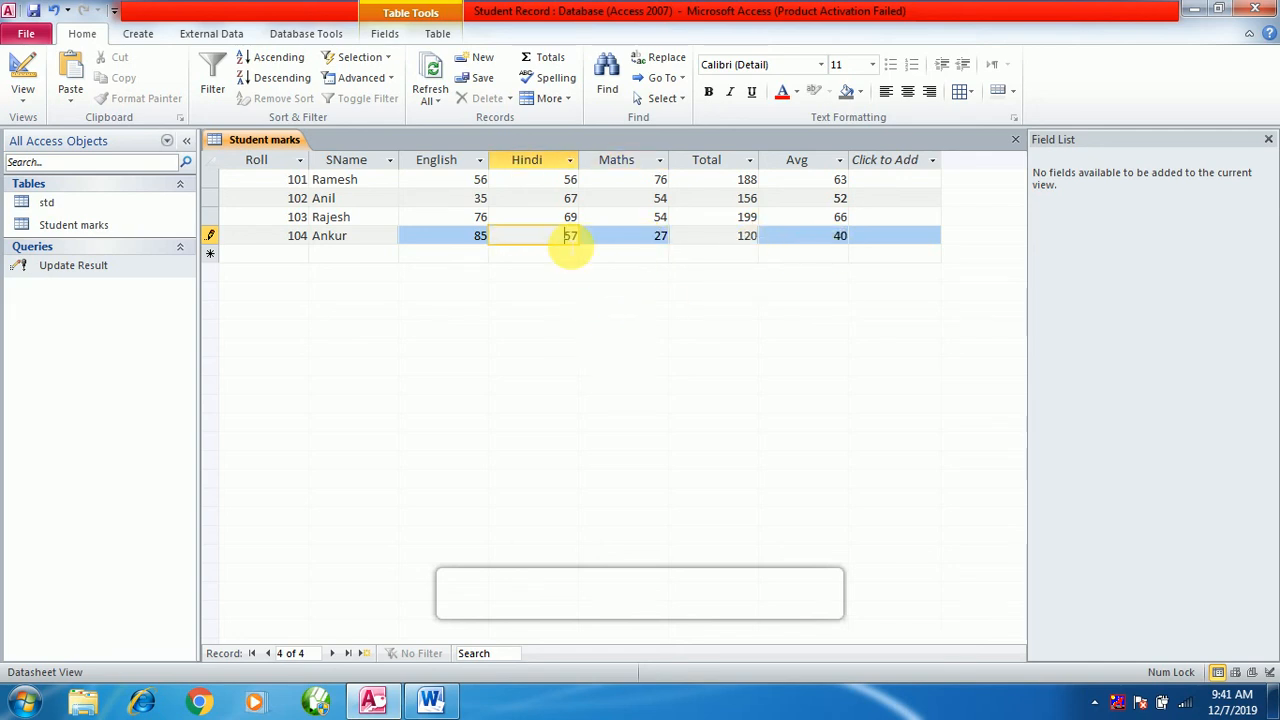
{"action": "left_click", "coordinate": [458, 240]}
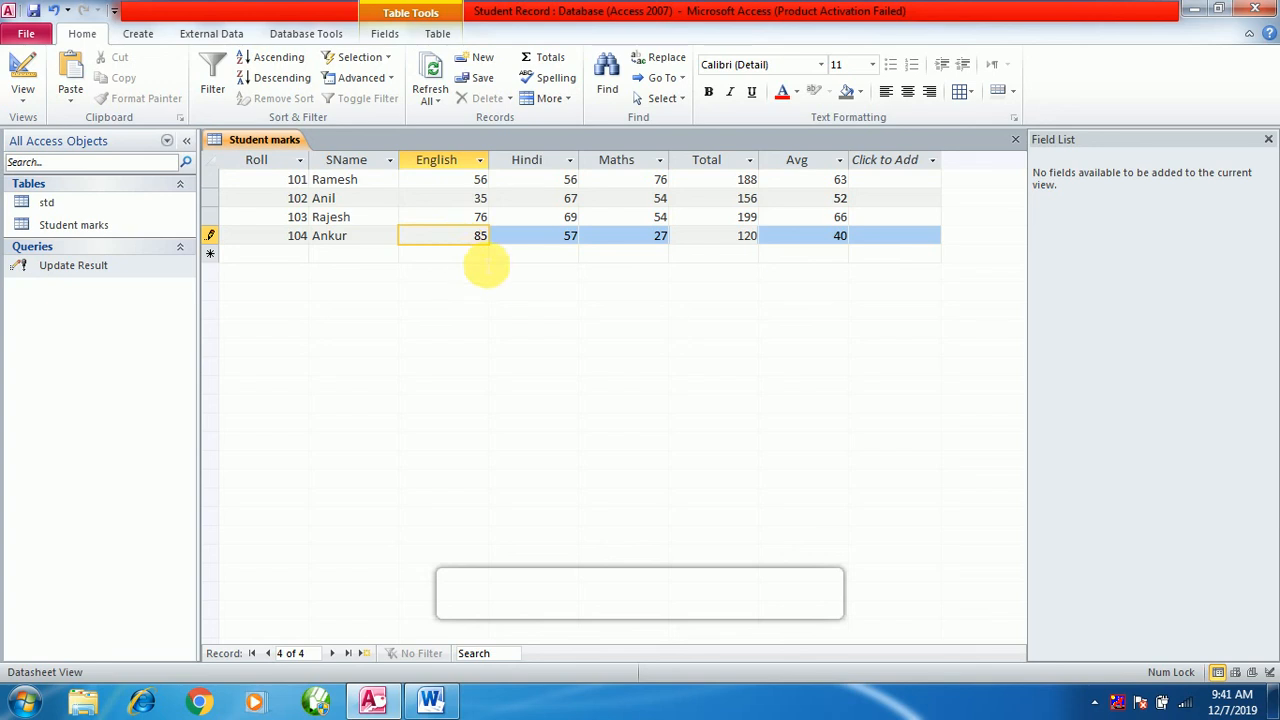
- Try to recalculate the edited record by rerunning Update Result, refreshing the records and checking its Total
{"action": "left_click", "coordinate": [81, 270]}
{"action": "double_click", "coordinate": [81, 270]}
{"action": "left_click", "coordinate": [565, 418]}
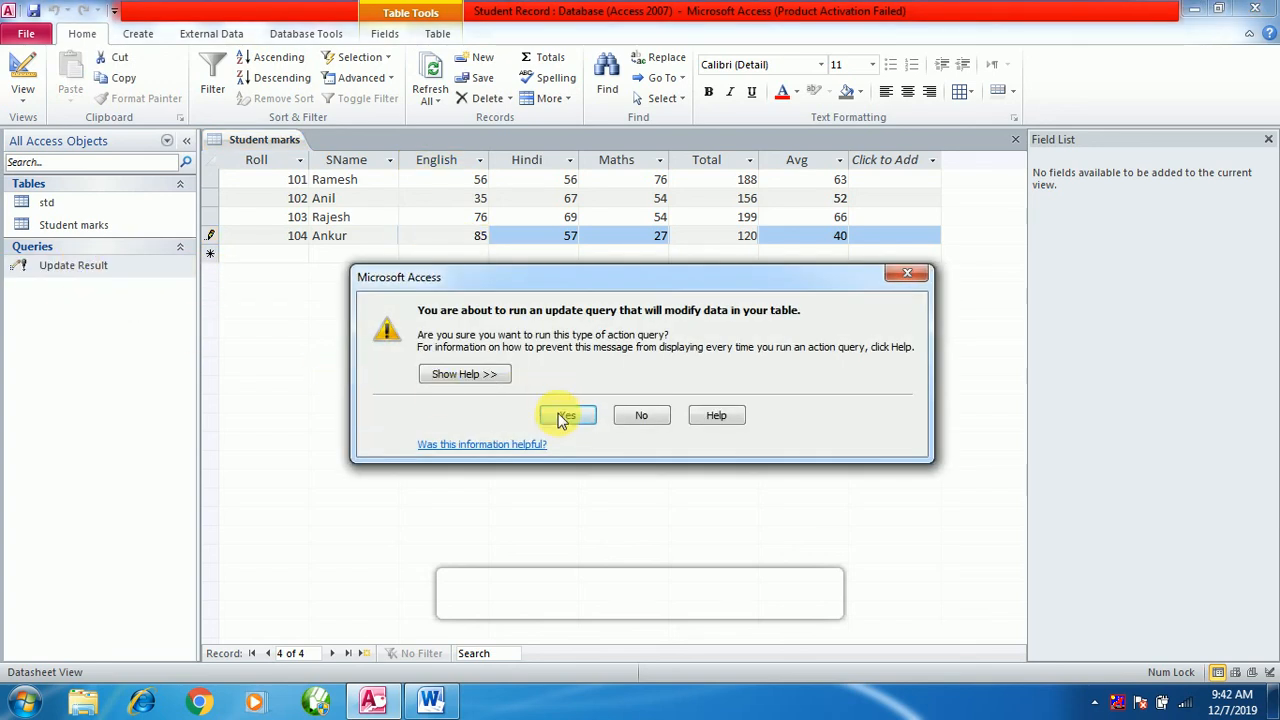
{"action": "left_click", "coordinate": [604, 412]}
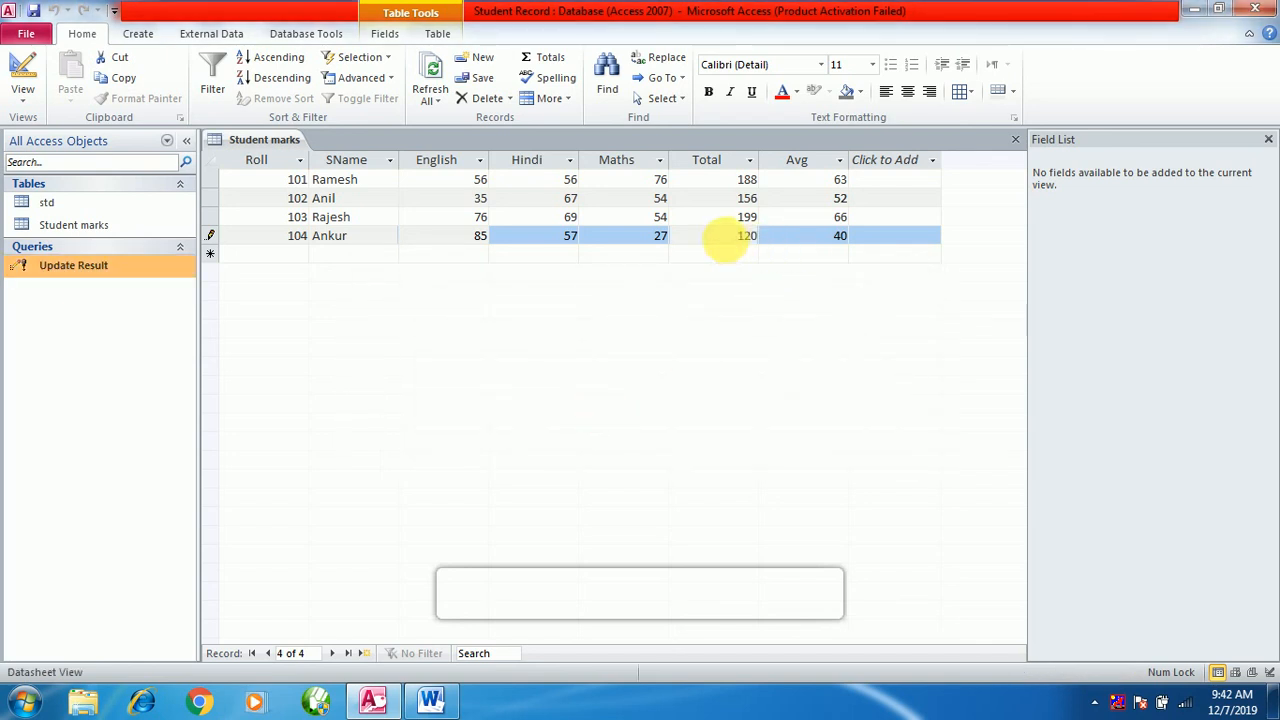
{"action": "left_click", "coordinate": [736, 238]}
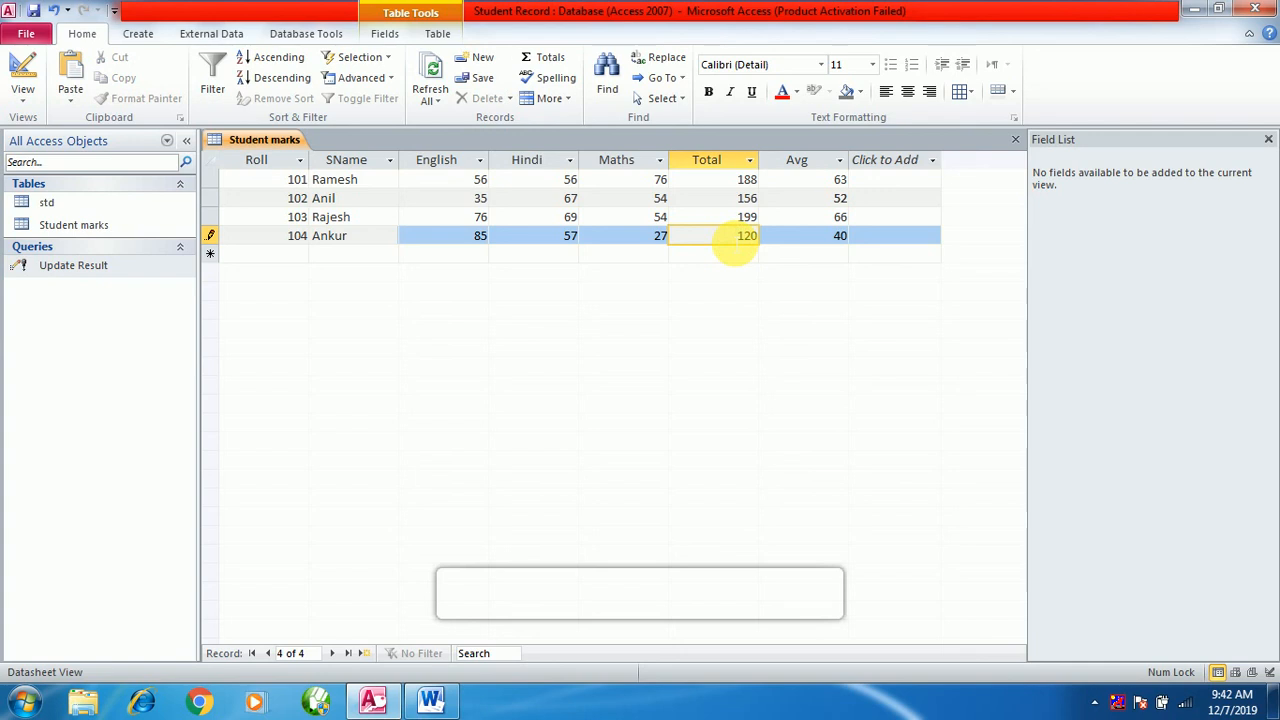
{"action": "left_click", "coordinate": [434, 68]}
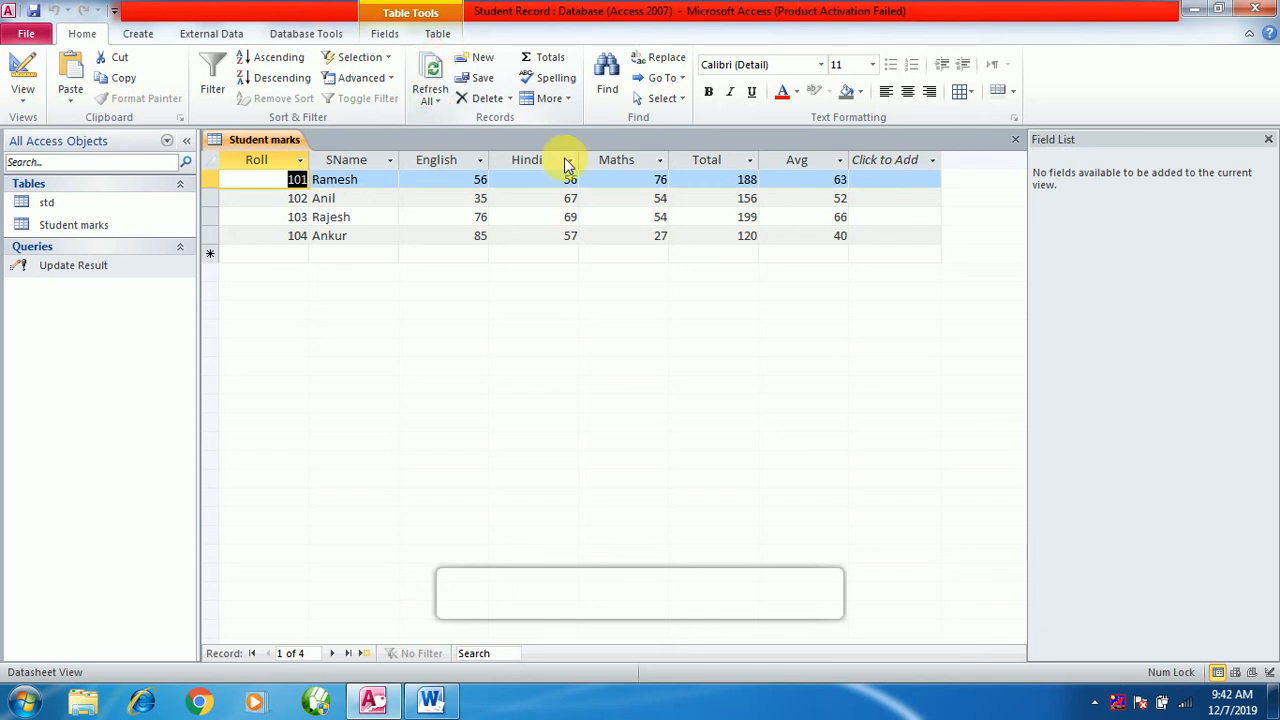
{"action": "left_click", "coordinate": [748, 236]}
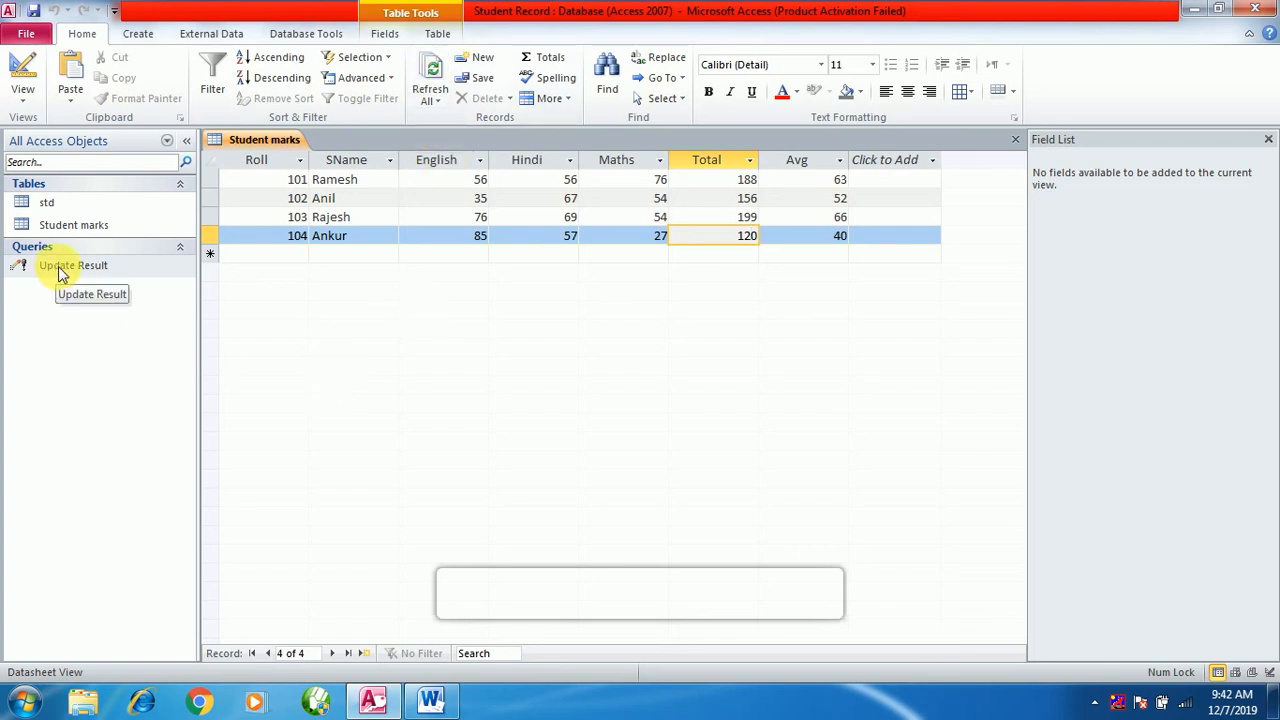
- Move to another record, run Update Result again with both confirmations, and check the last record's Total
{"action": "left_click", "coordinate": [706, 200]}
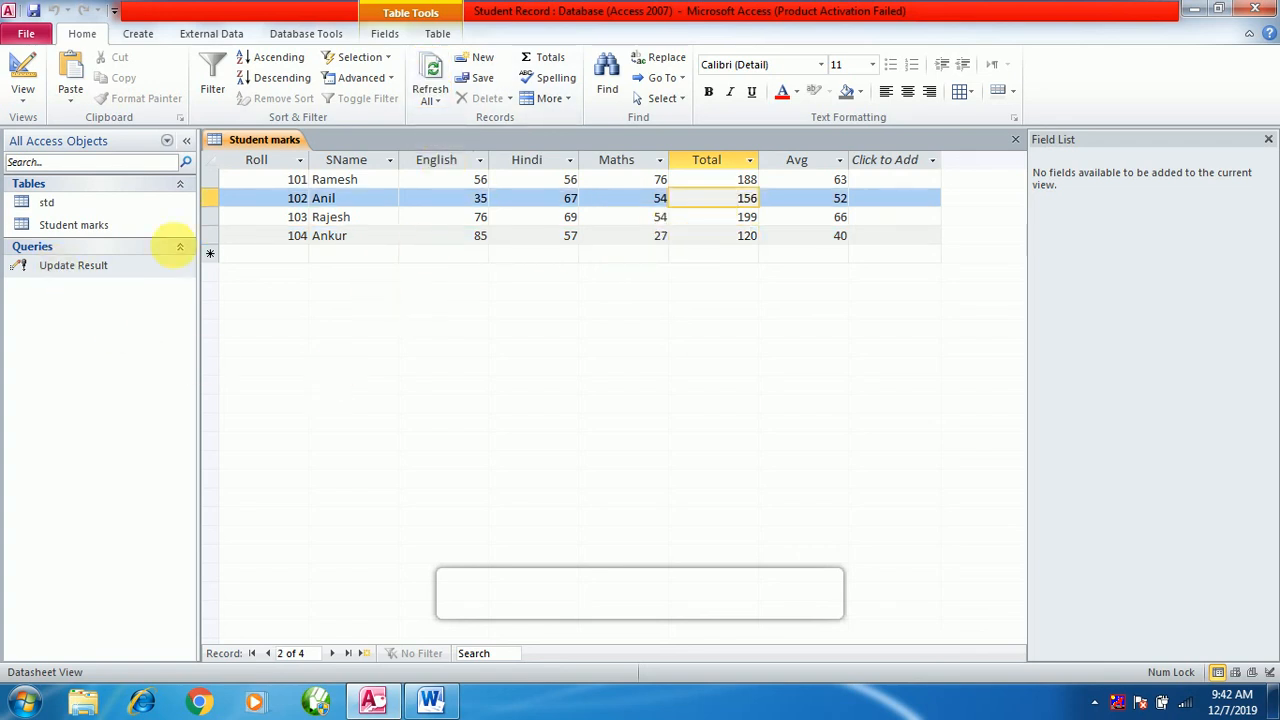
{"action": "double_click", "coordinate": [57, 266]}
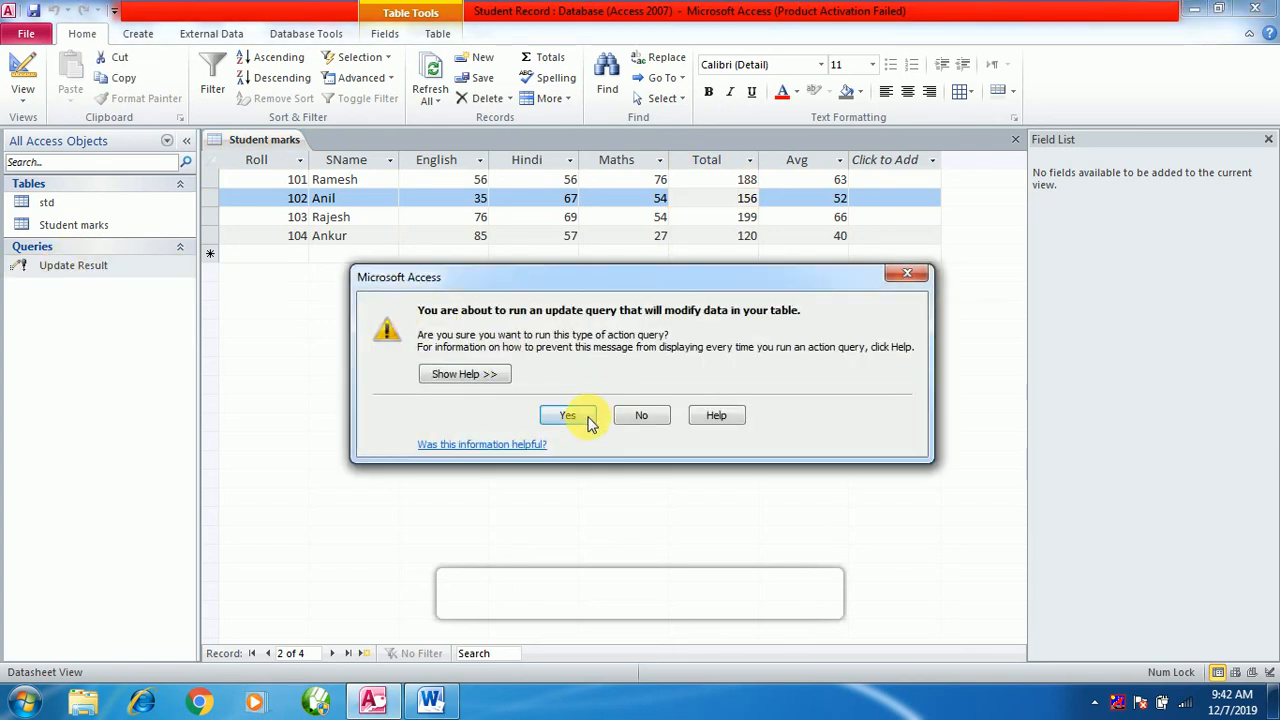
{"action": "left_click", "coordinate": [589, 424]}
{"action": "left_click", "coordinate": [593, 409]}
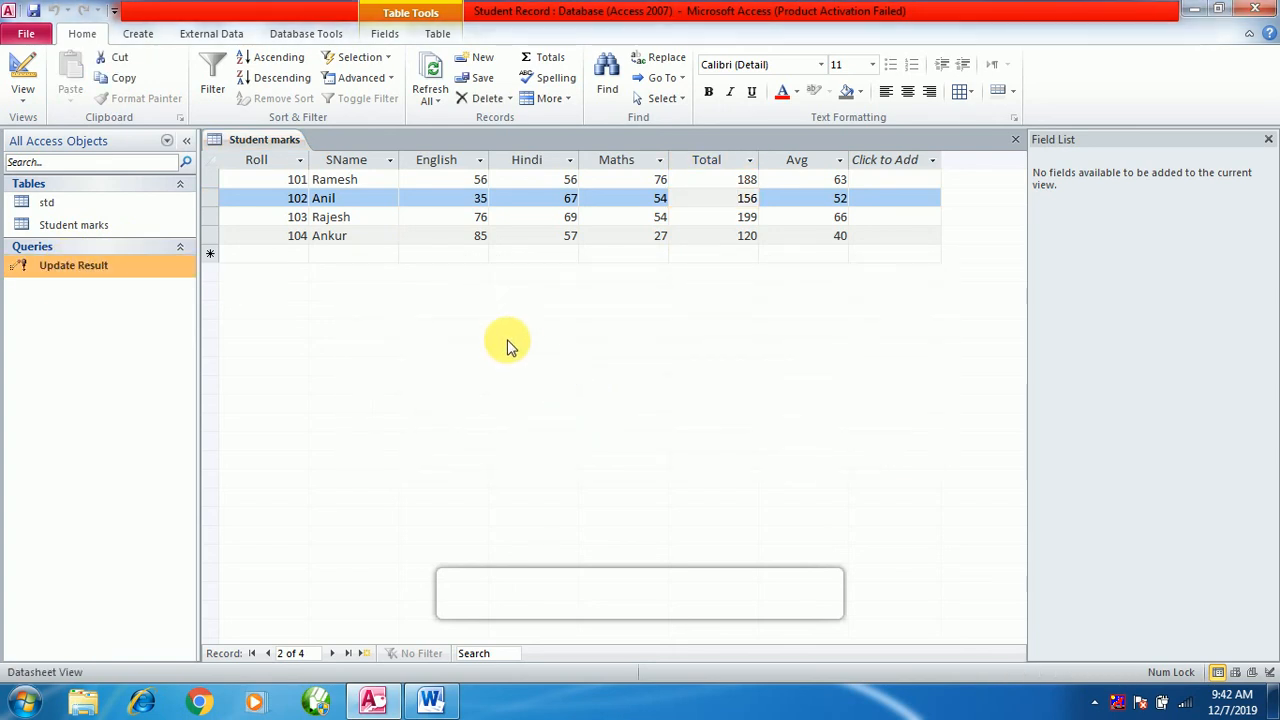
{"action": "left_click", "coordinate": [617, 220]}
{"action": "left_click", "coordinate": [748, 239]}
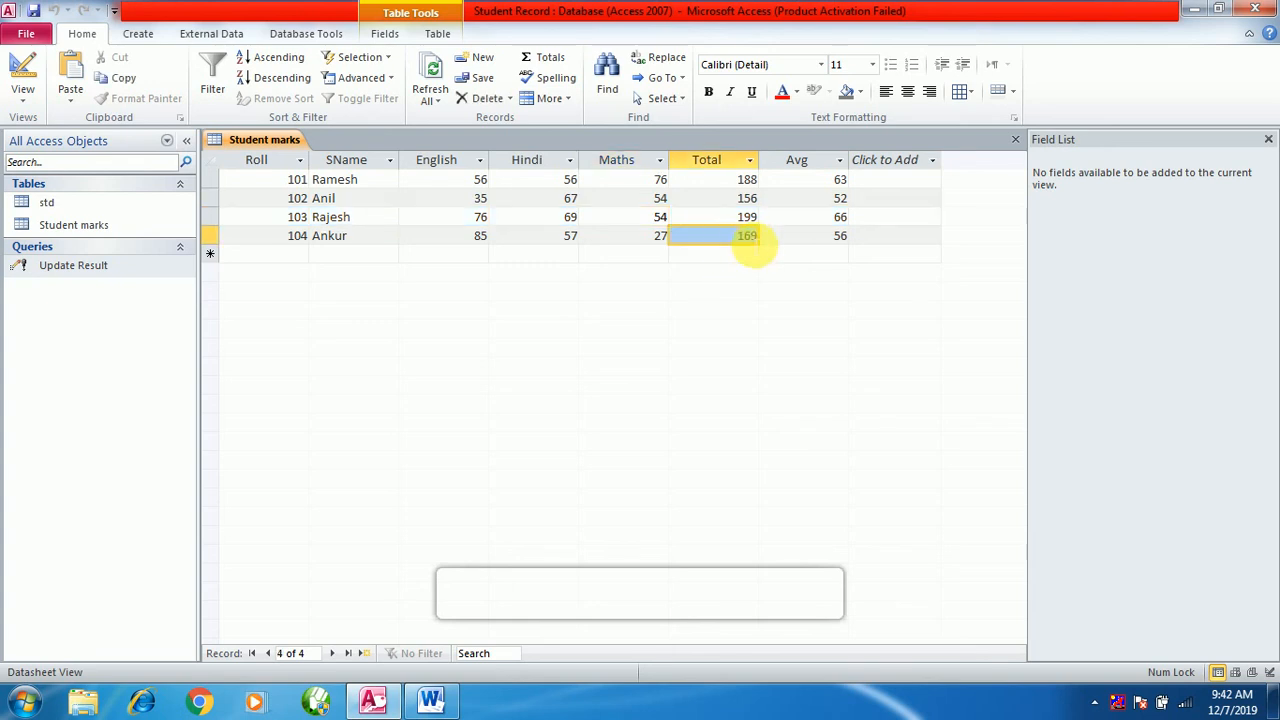